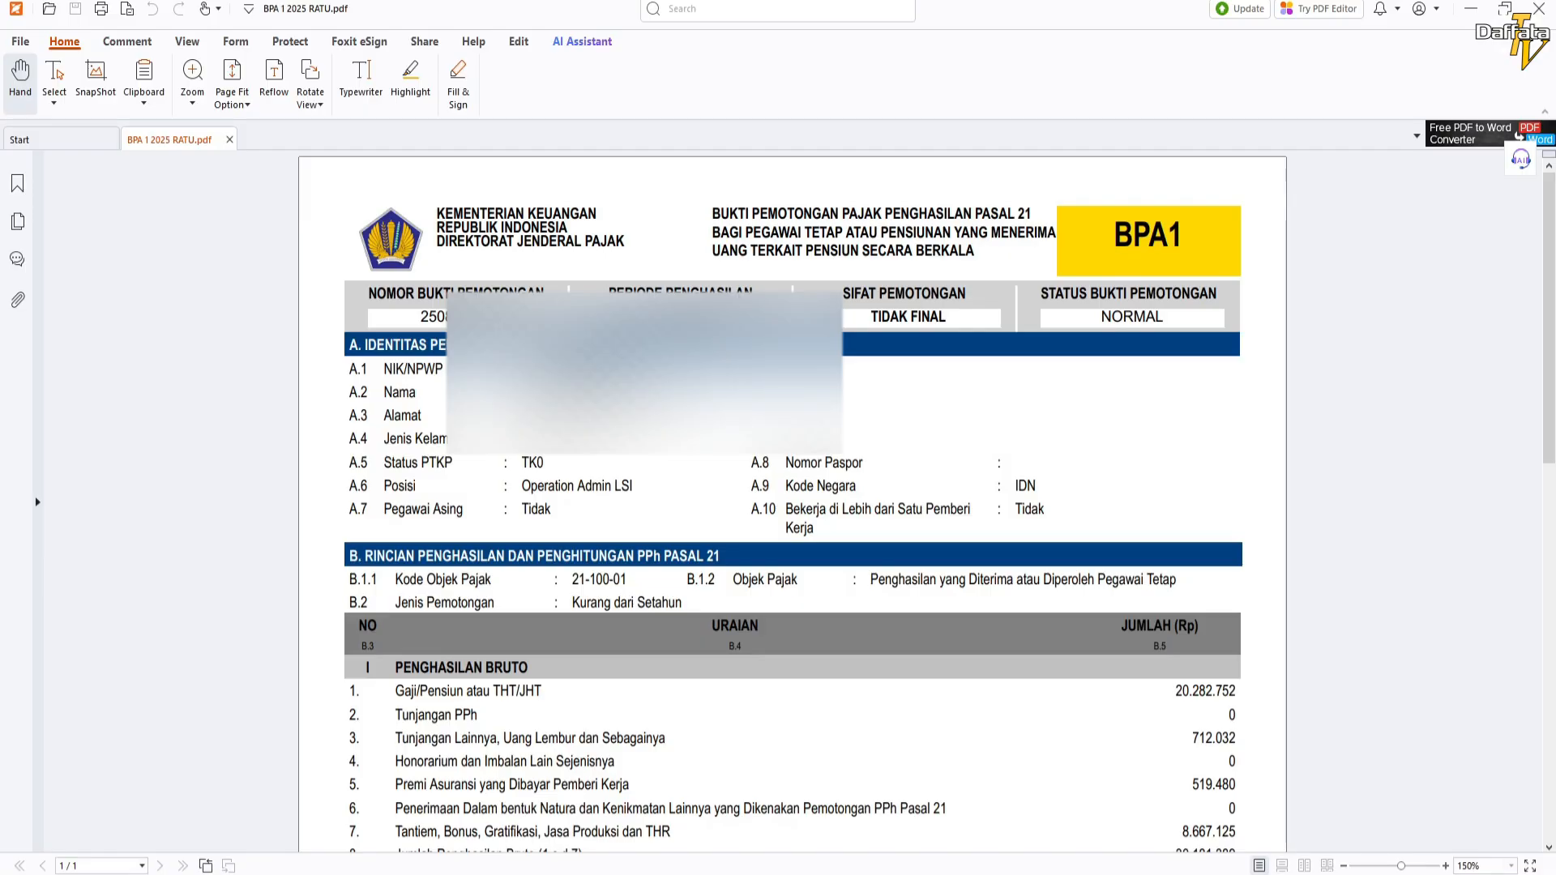
# Examine rows 22 and 23 of the BPA1 withholding slip, covering PPh Pasal 21 already withheld and the over-withheld amount
pyautogui.scroll(-5, 792, 487)
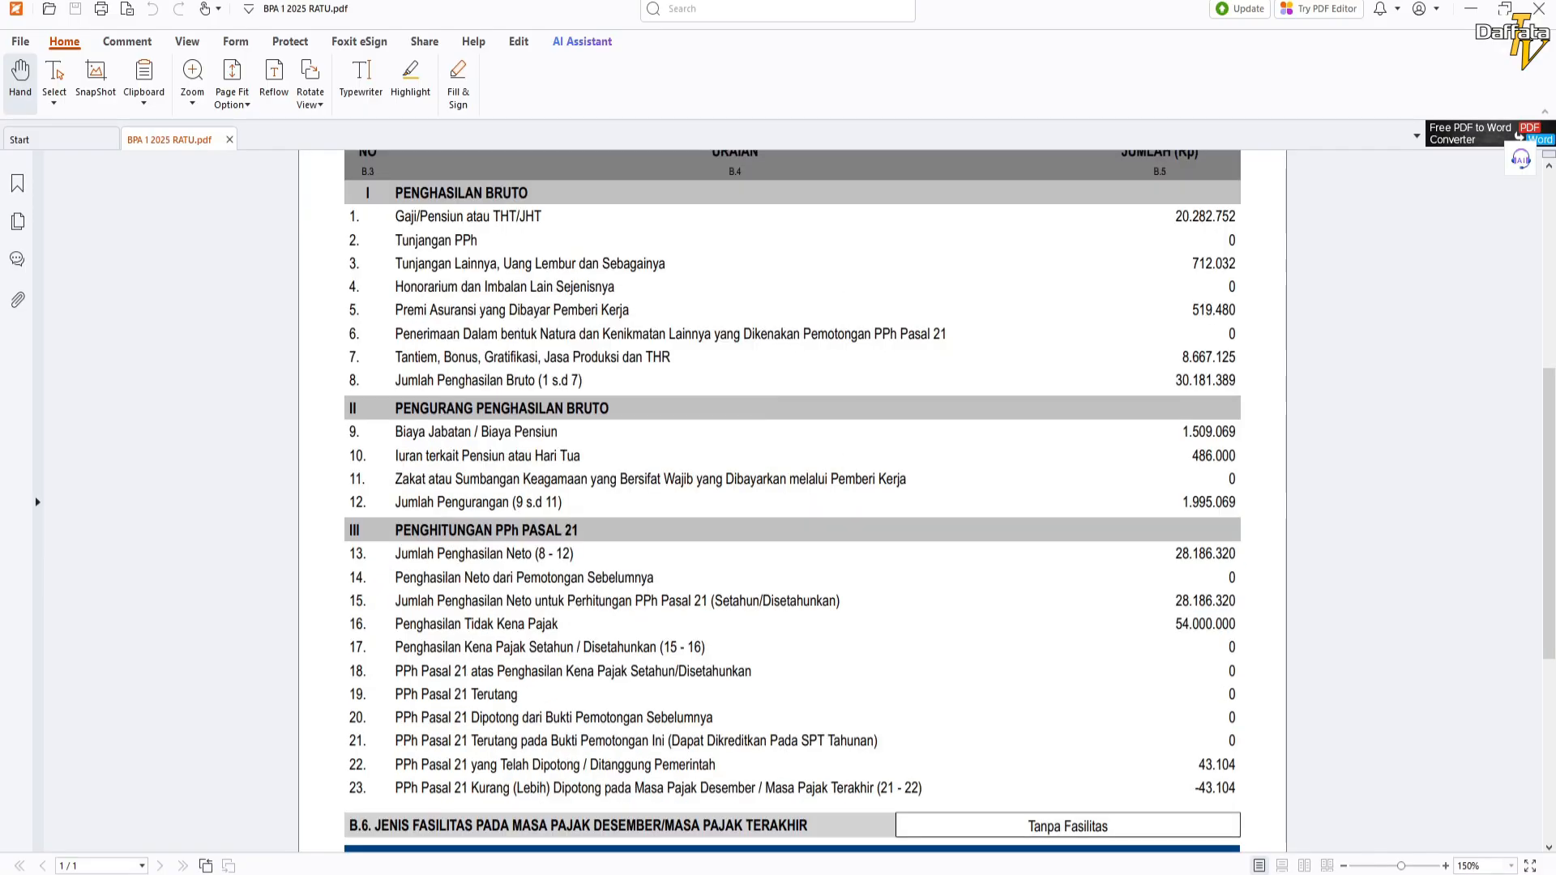
pyautogui.moveTo(1194, 788); pyautogui.dragTo(1235, 788)
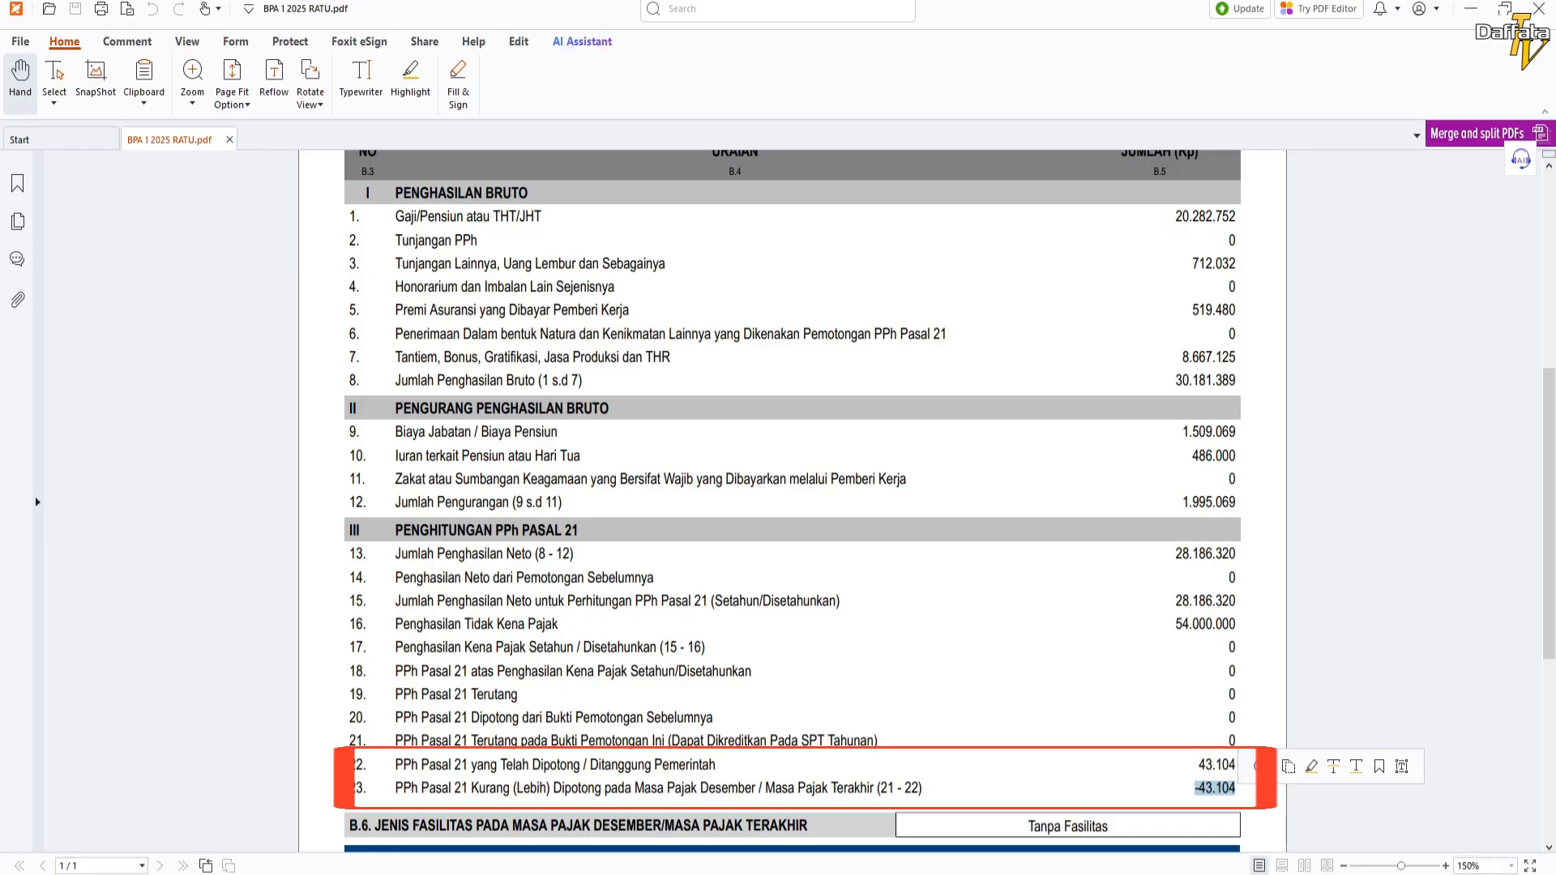
pyautogui.click(1265, 790)
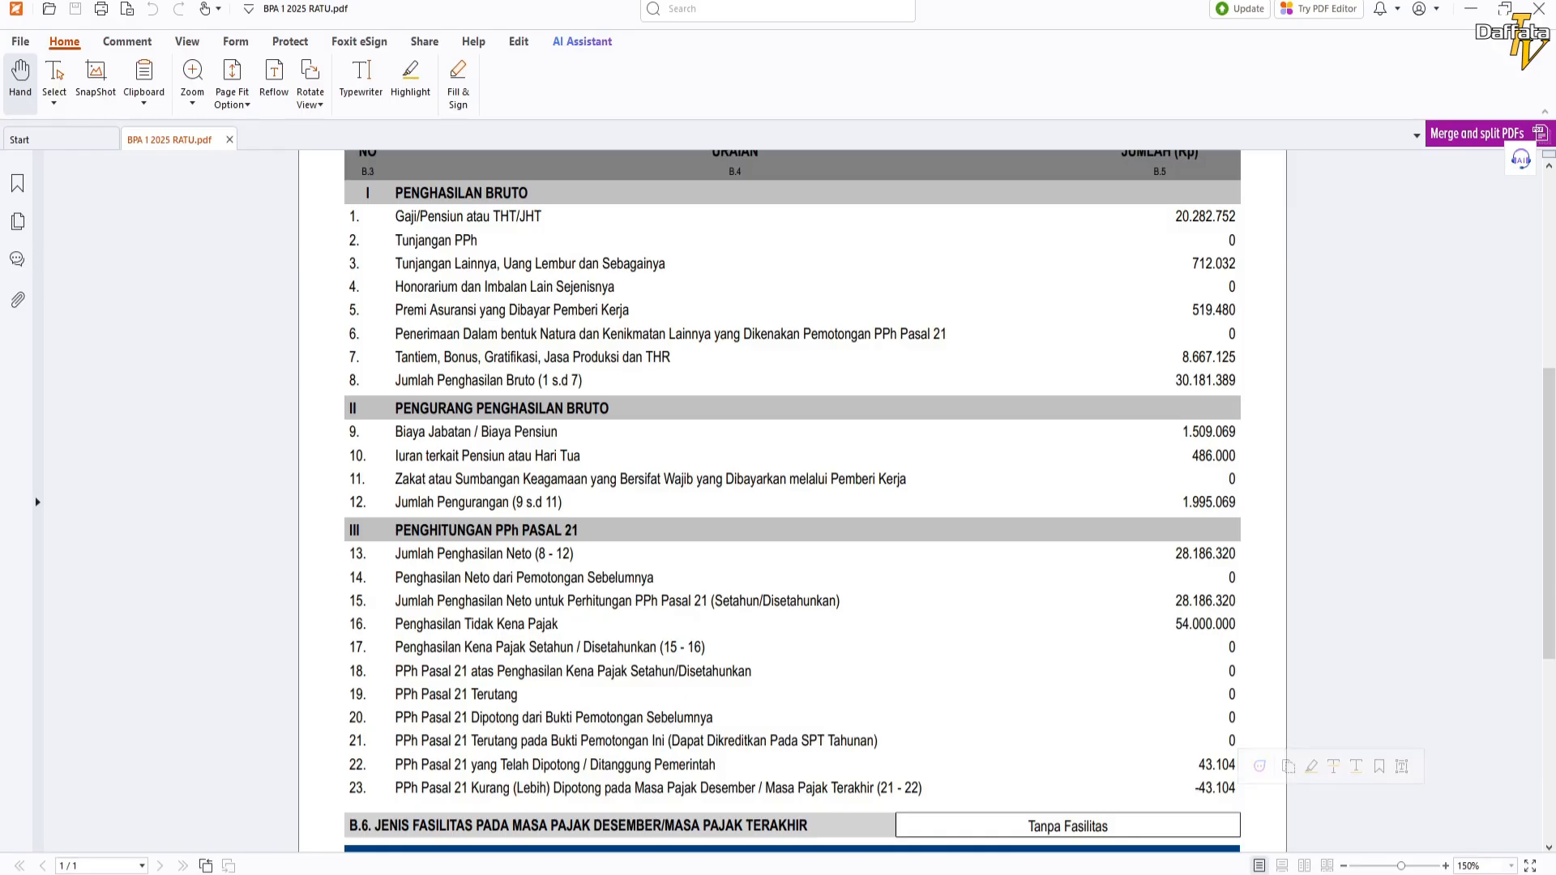
pyautogui.scroll(-1, 793, 501)
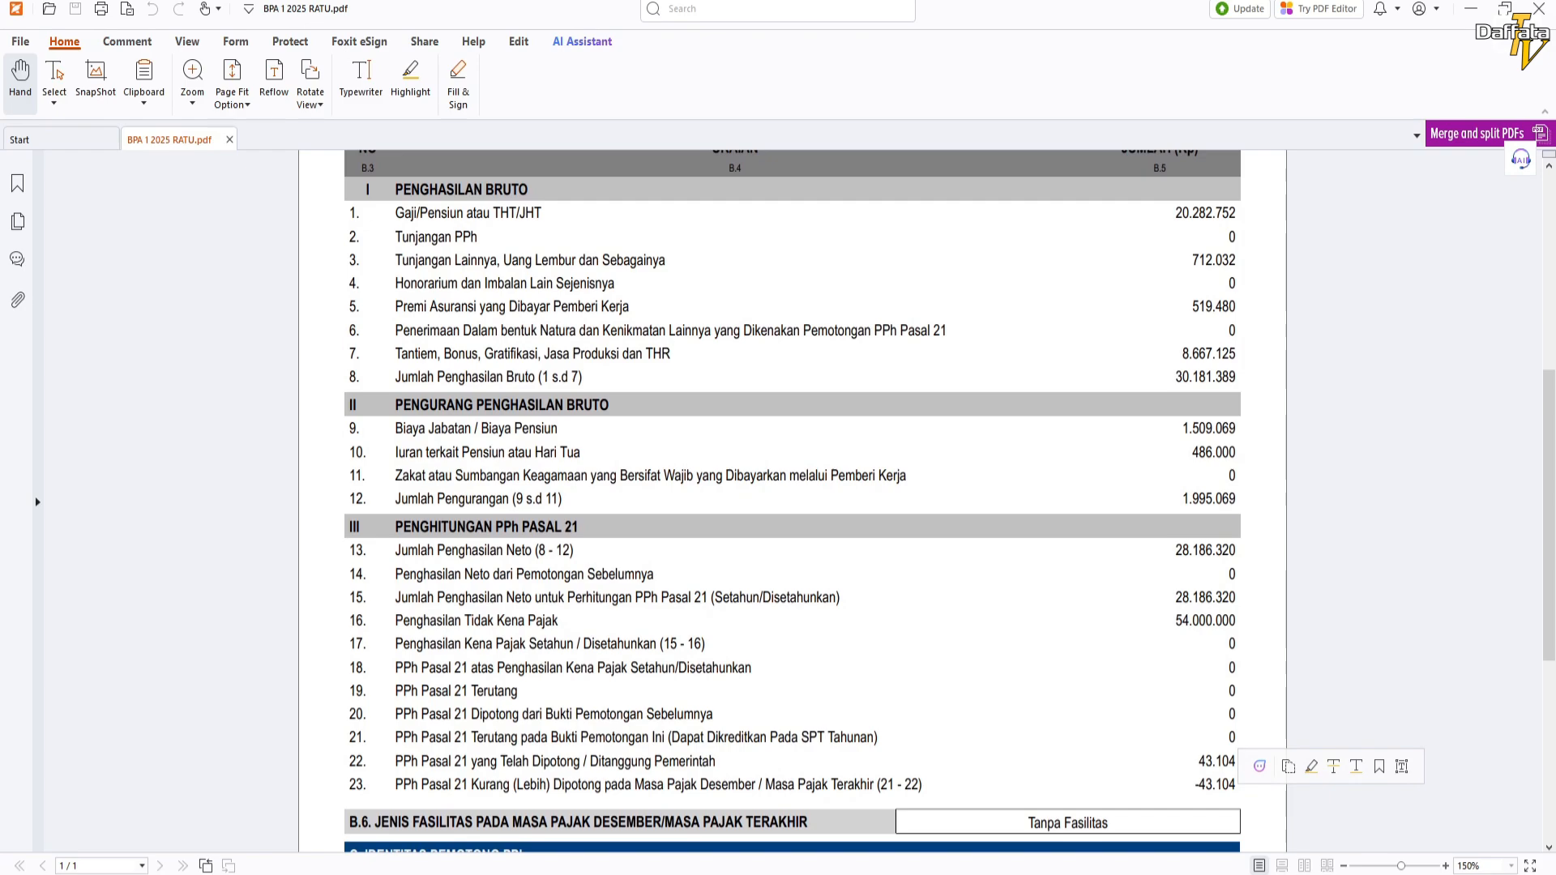
# Switch to the Word document and read its paragraphs explaining overpaid or over-withheld tax in BPA1/BPA2
pyautogui.hotkey('alt', 'Tab')
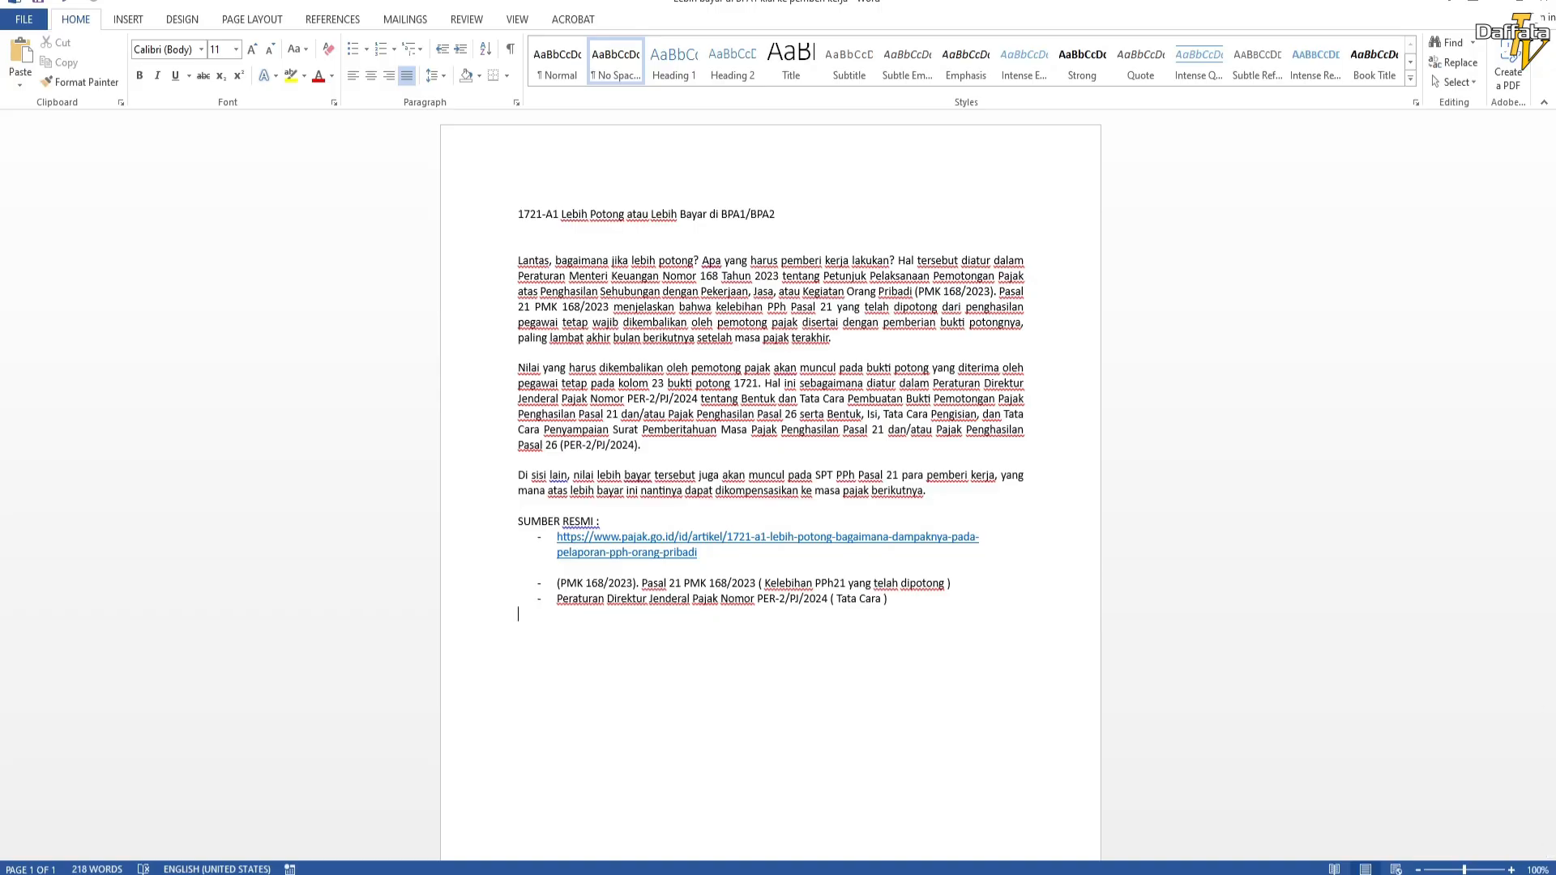
pyautogui.moveTo(519, 213); pyautogui.dragTo(649, 446)
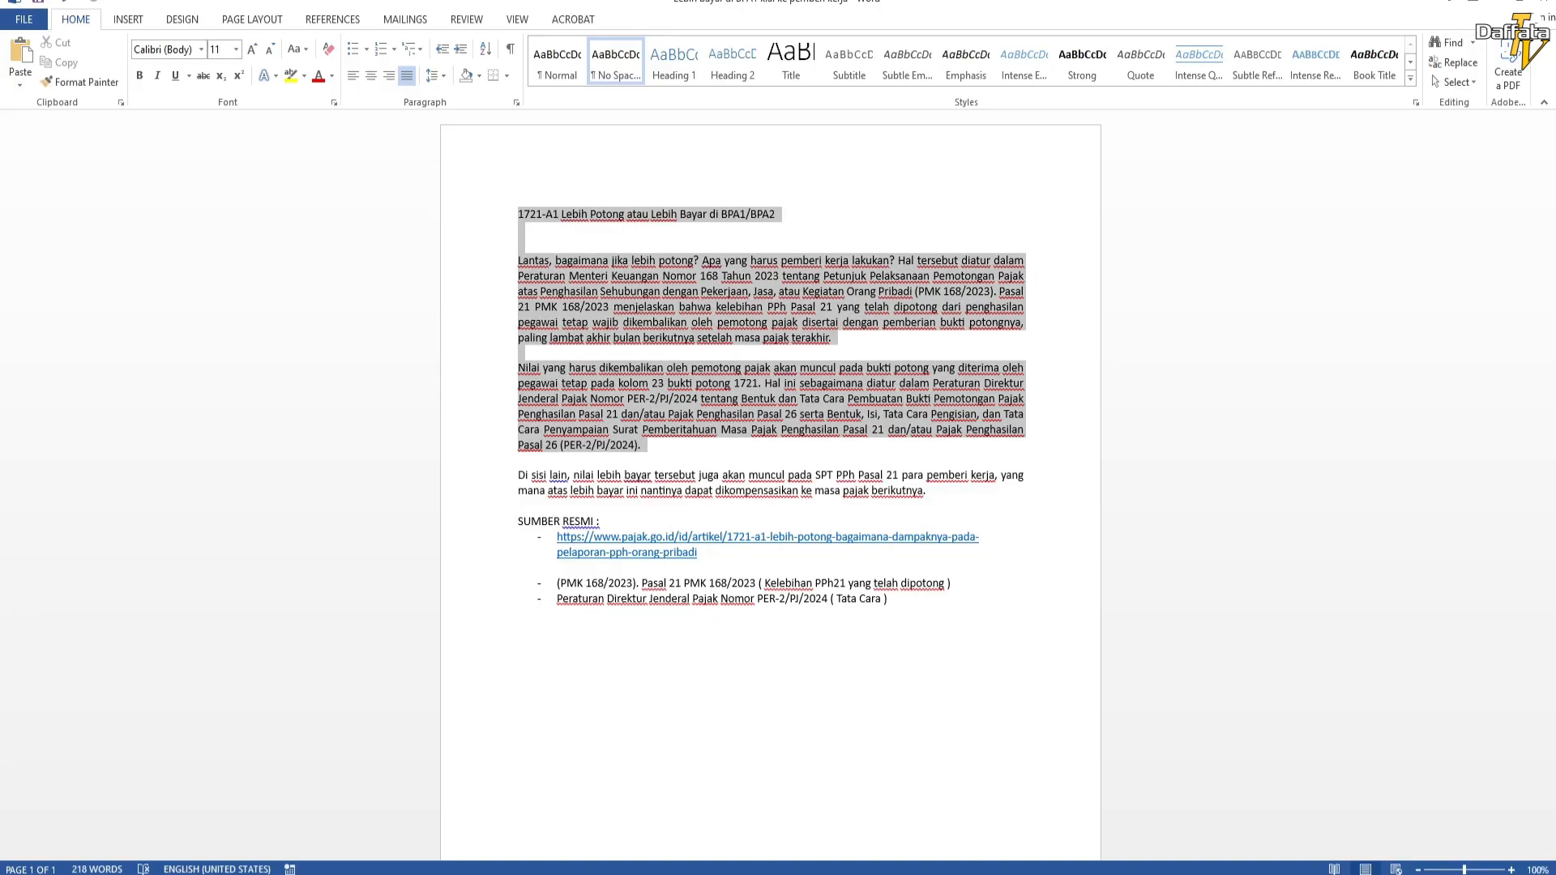
pyautogui.moveTo(1005, 448); pyautogui.dragTo(1013, 494)
pyautogui.click(1013, 494)
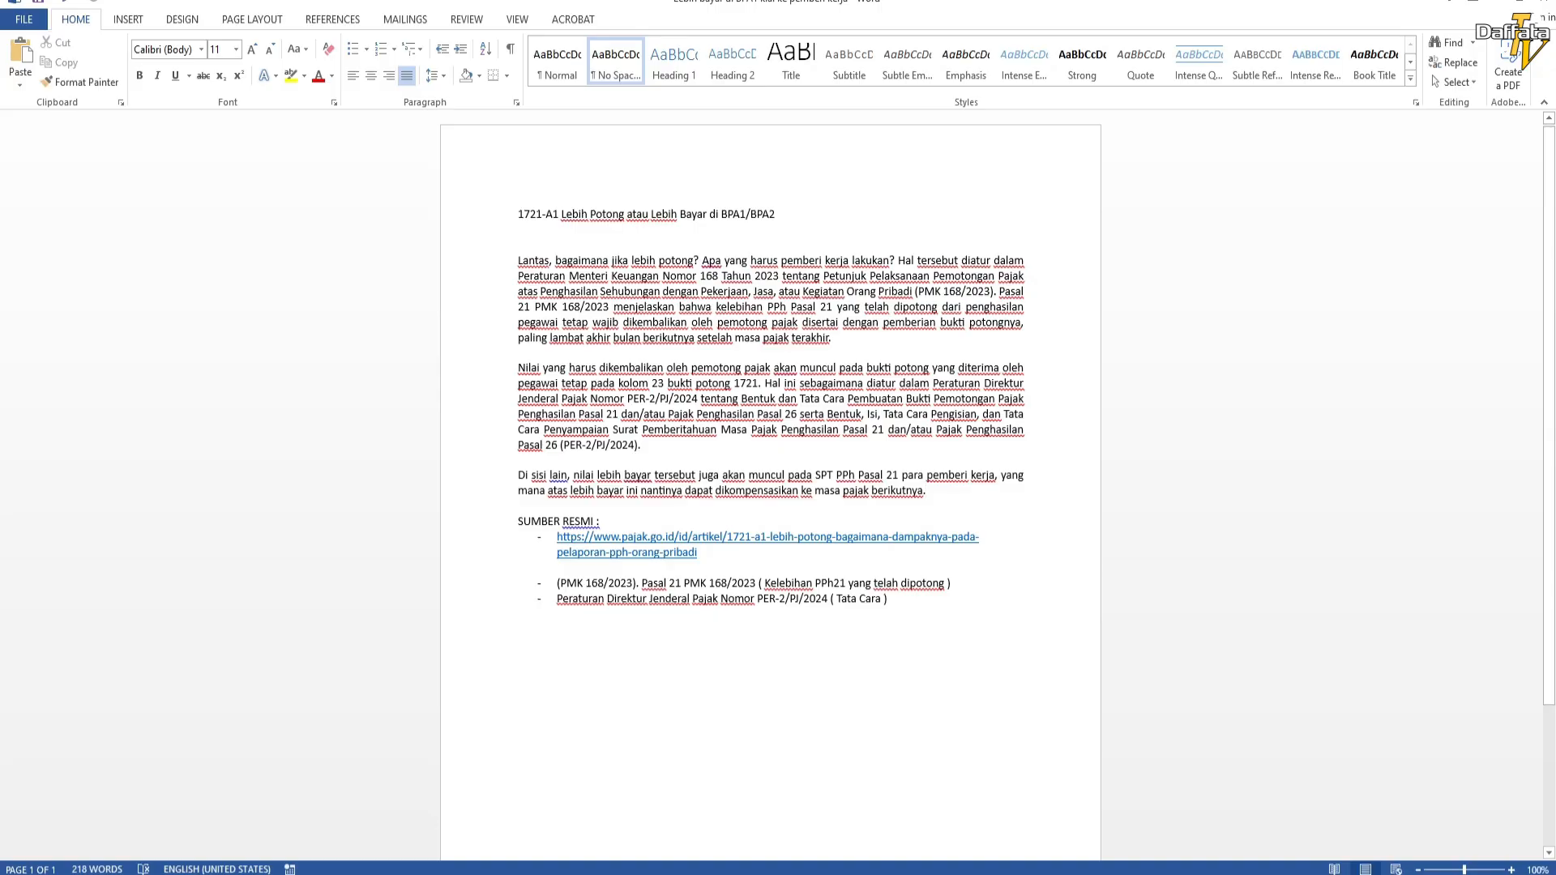
pyautogui.hotkey('ctrl', 'shift', 'Right')
pyautogui.hotkey('ctrl', 'shift', 'Right')
pyautogui.click(520, 460)
# Examine the clause on the withholder returning the excess tax and the official sources listed under SUMBER RESMI
pyautogui.moveTo(623, 321); pyautogui.dragTo(837, 337)
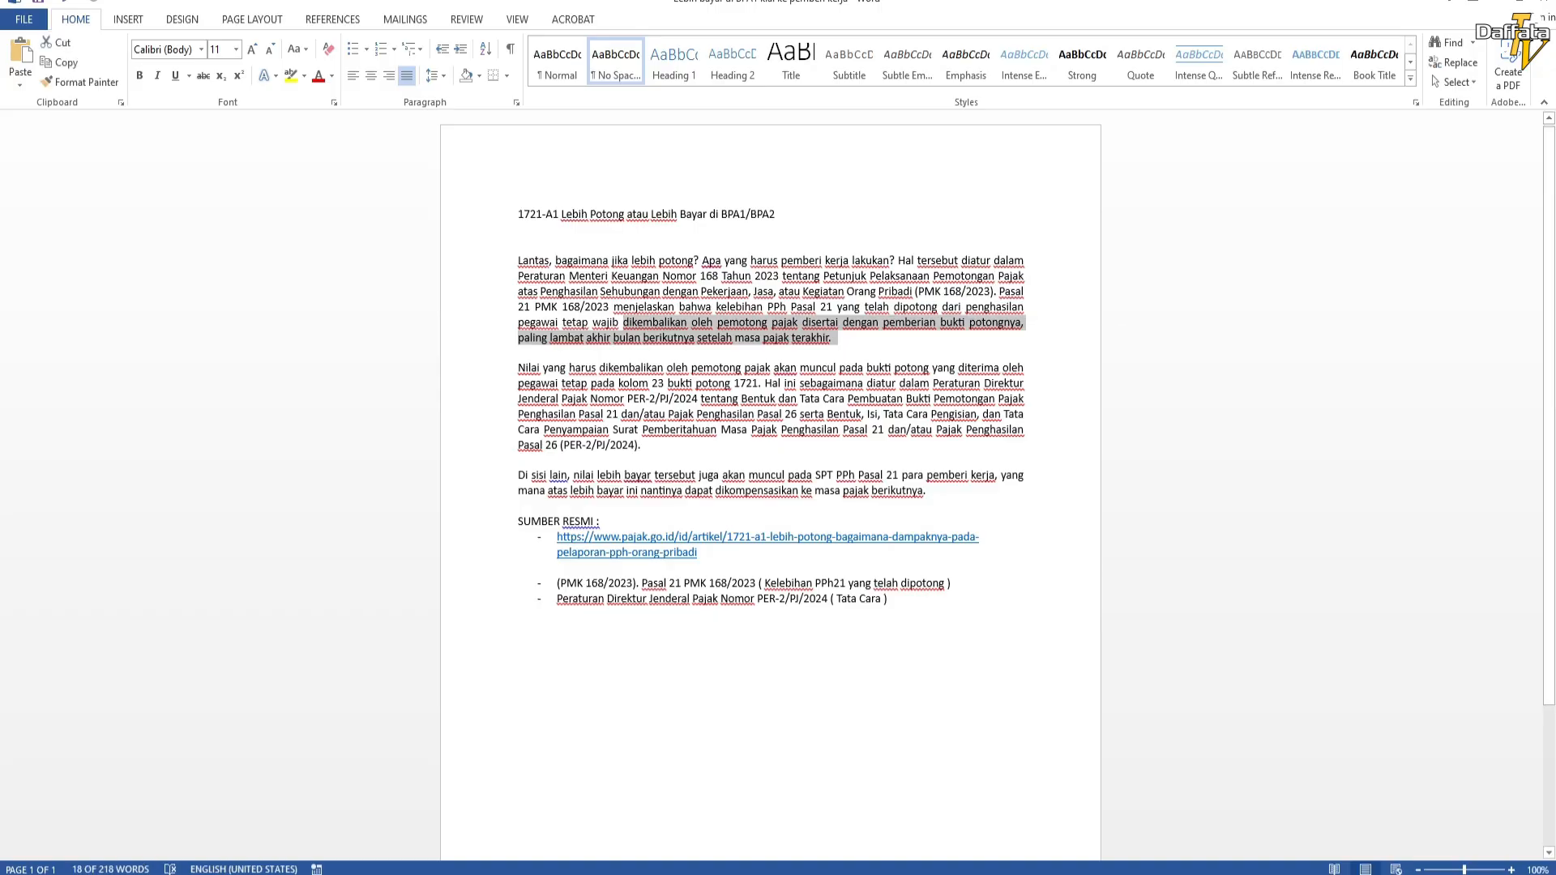
pyautogui.click(839, 338)
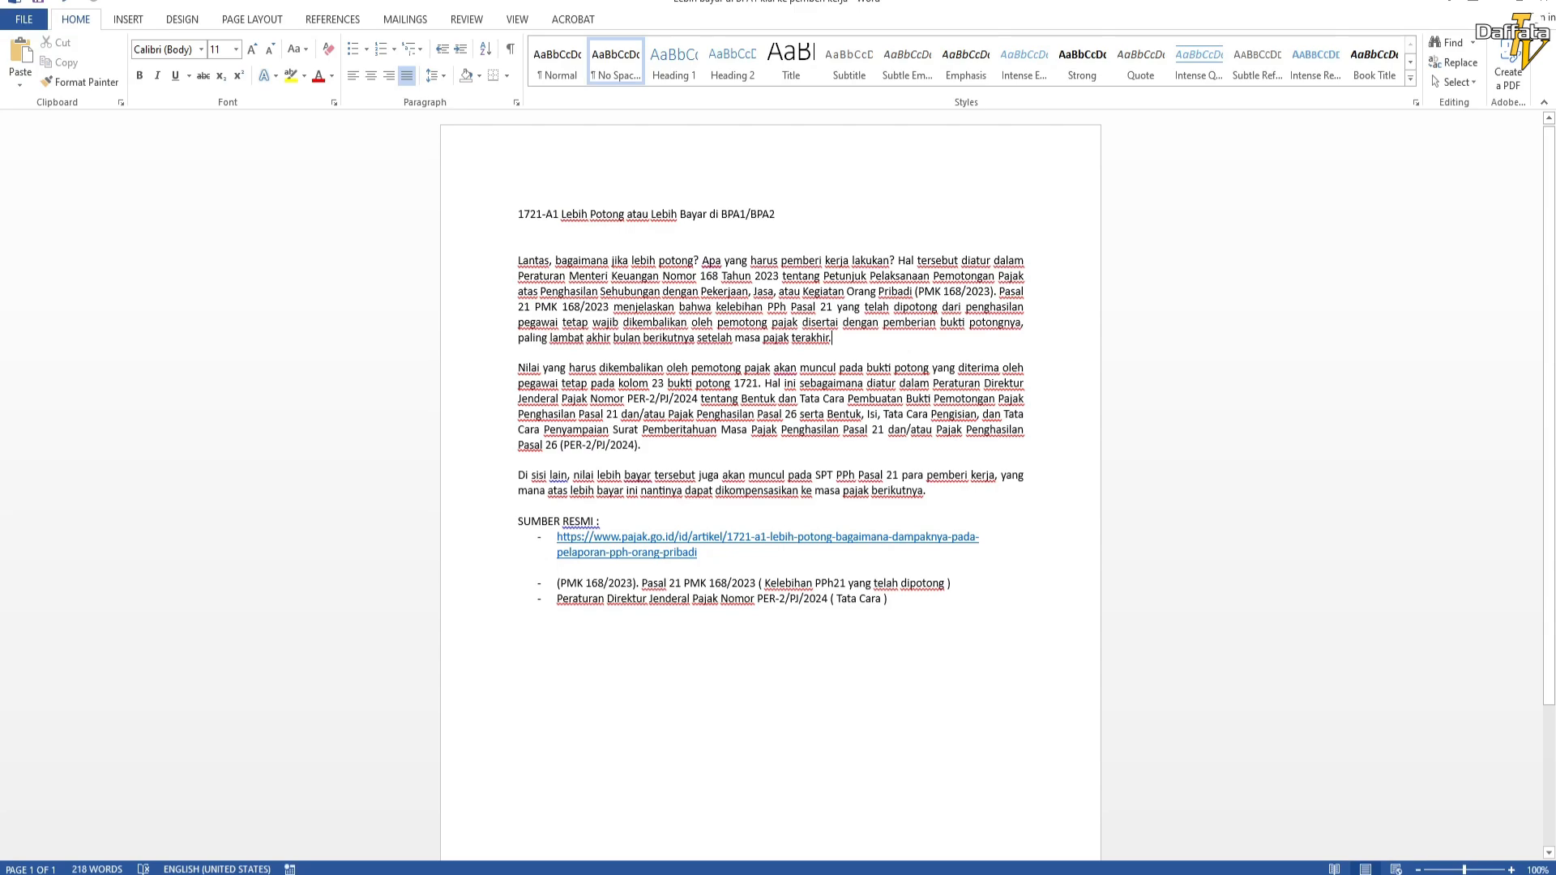
pyautogui.moveTo(624, 322); pyautogui.dragTo(835, 338)
pyautogui.click(836, 338)
pyautogui.moveTo(518, 521); pyautogui.dragTo(895, 600)
pyautogui.click(519, 614)
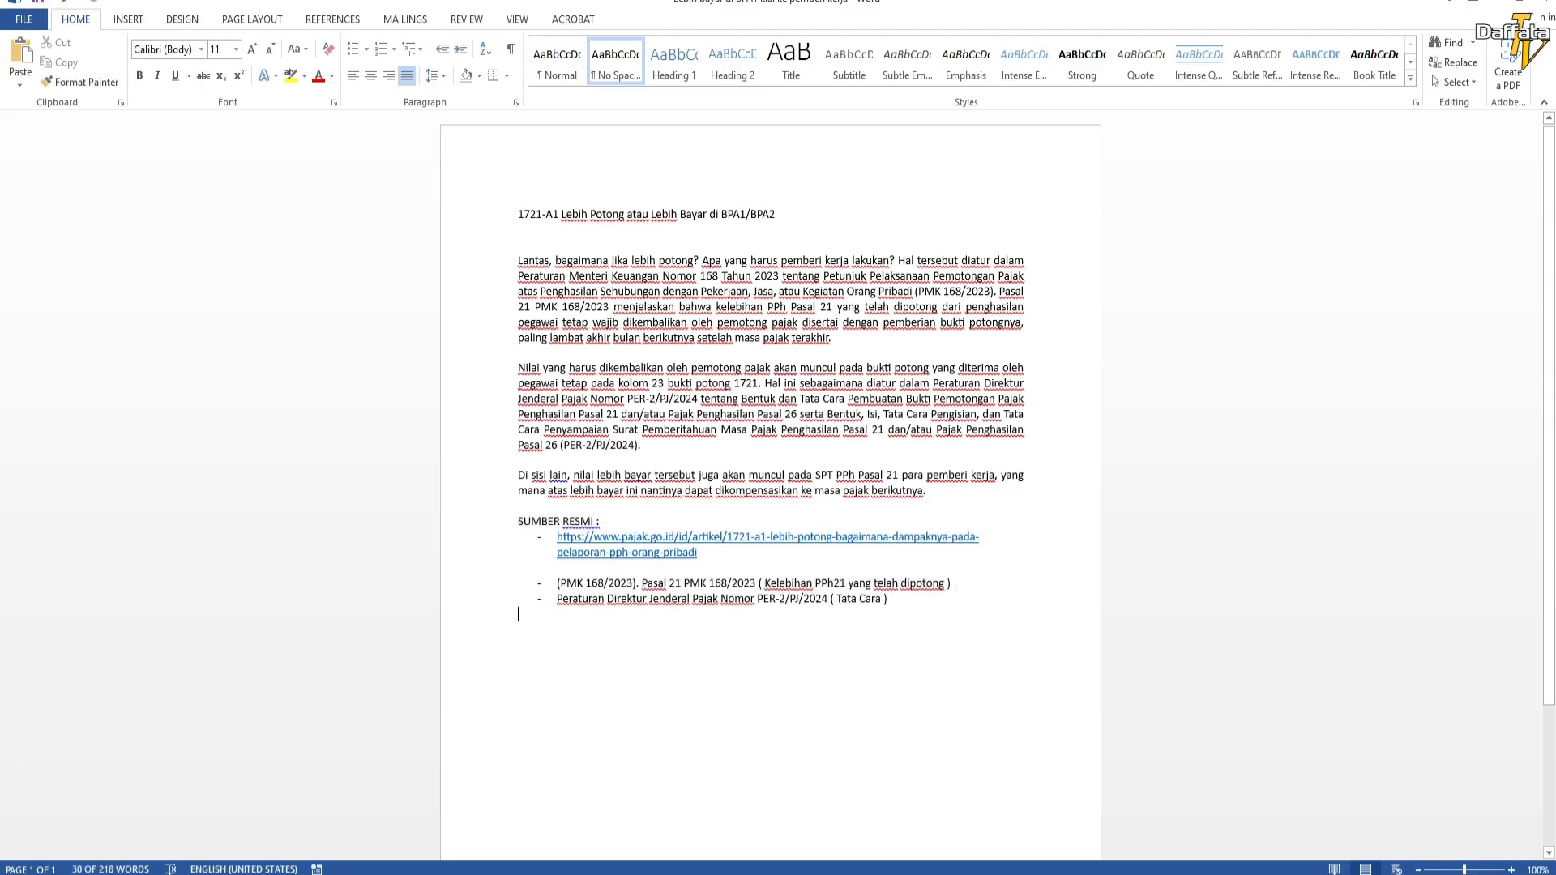
pyautogui.click(699, 553)
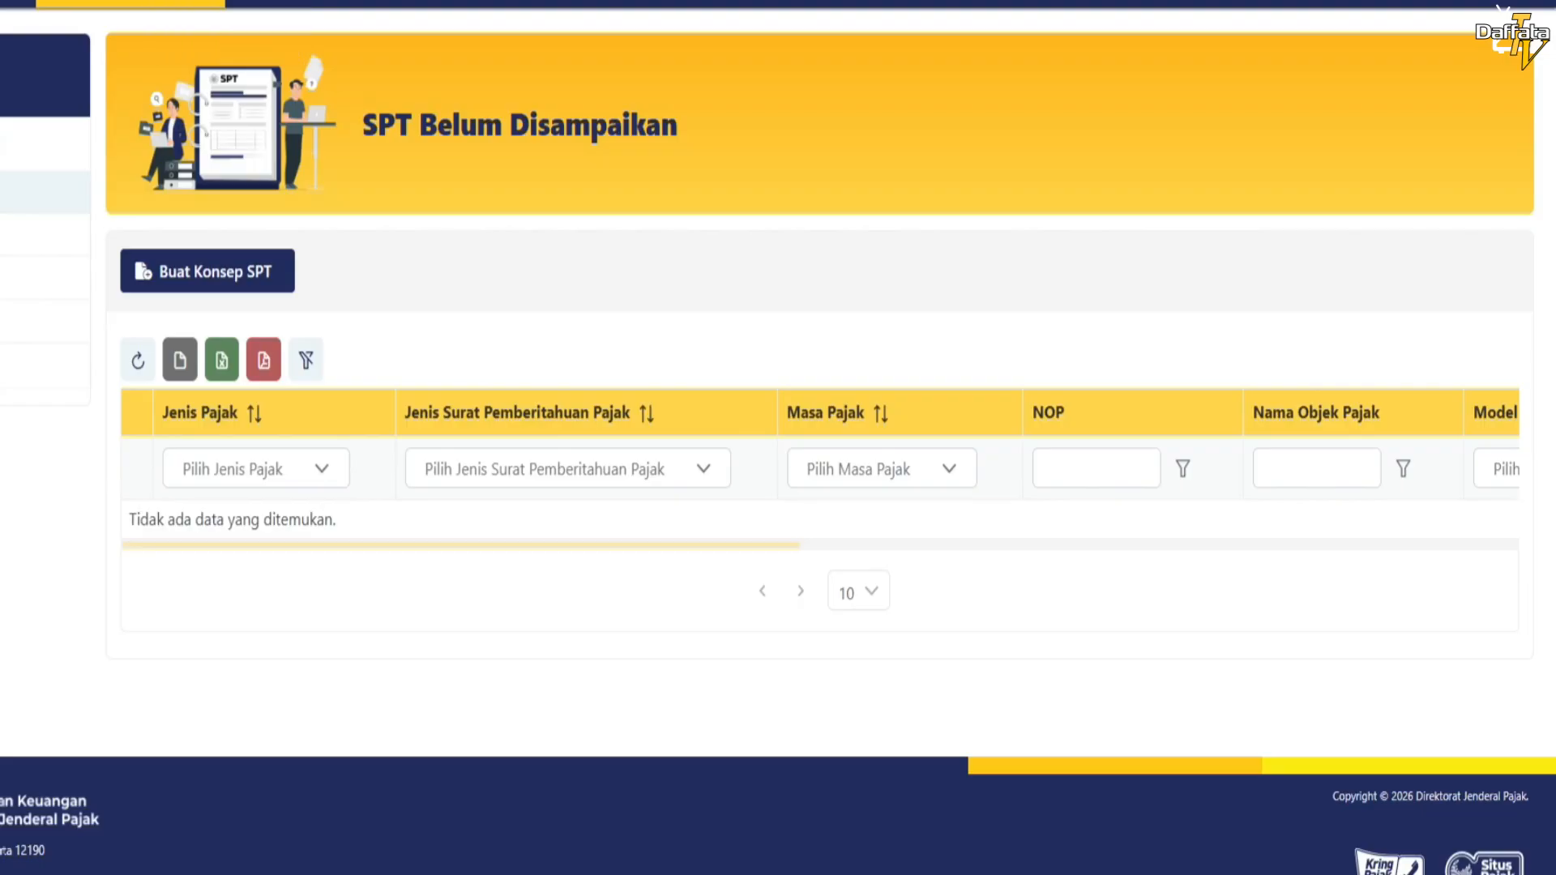
# Switch to the Coretax site and start a new SPT draft with PPh Orang Pribadi as the tax type
pyautogui.click(152, 3)
pyautogui.click(148, 25)
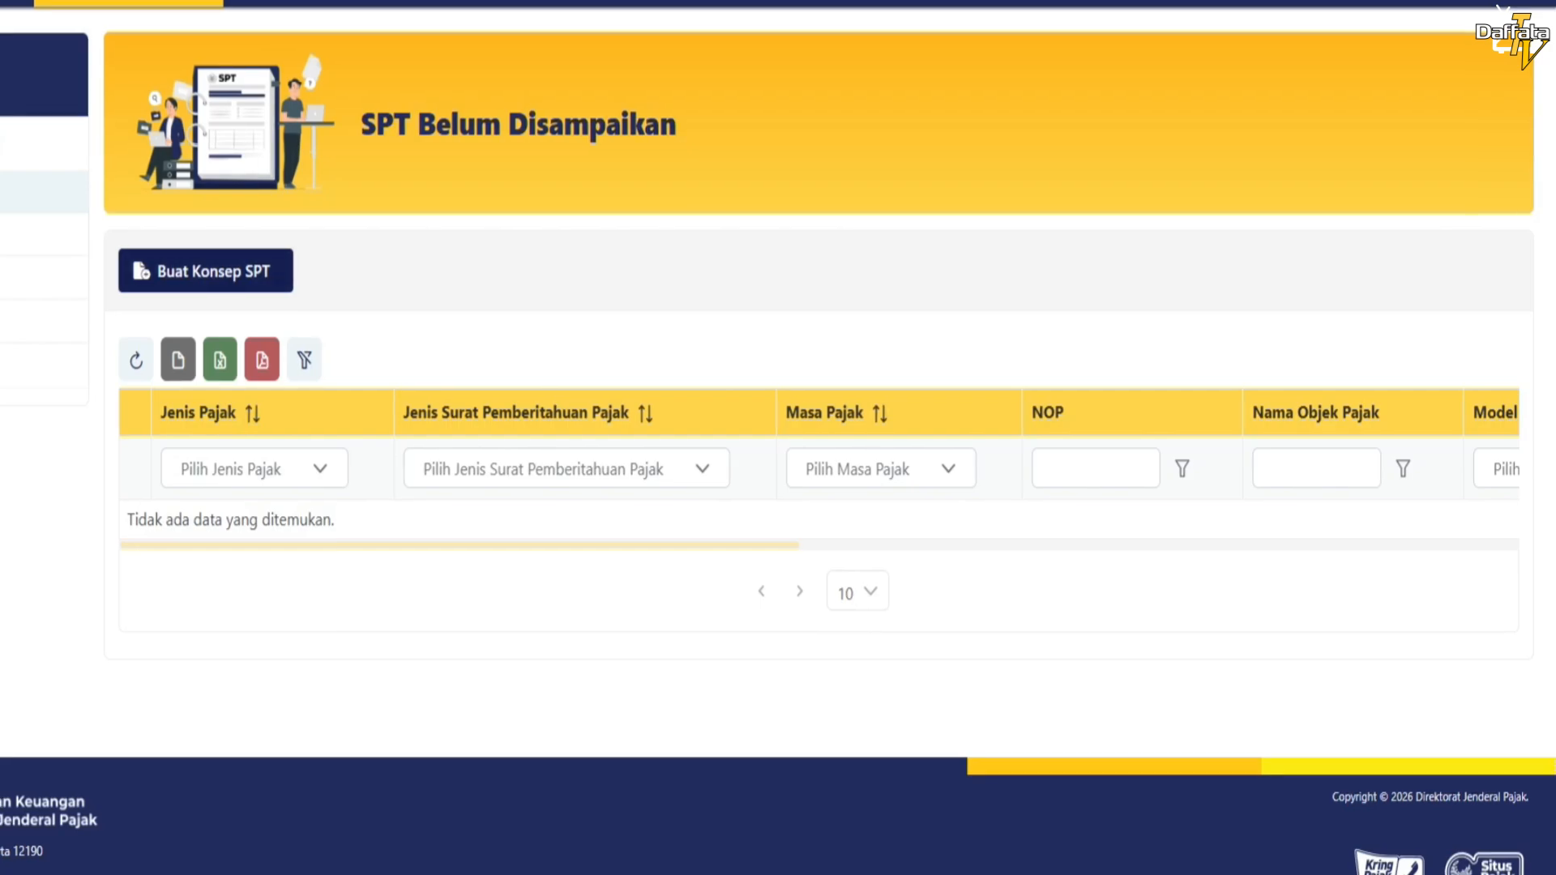
pyautogui.click(206, 271)
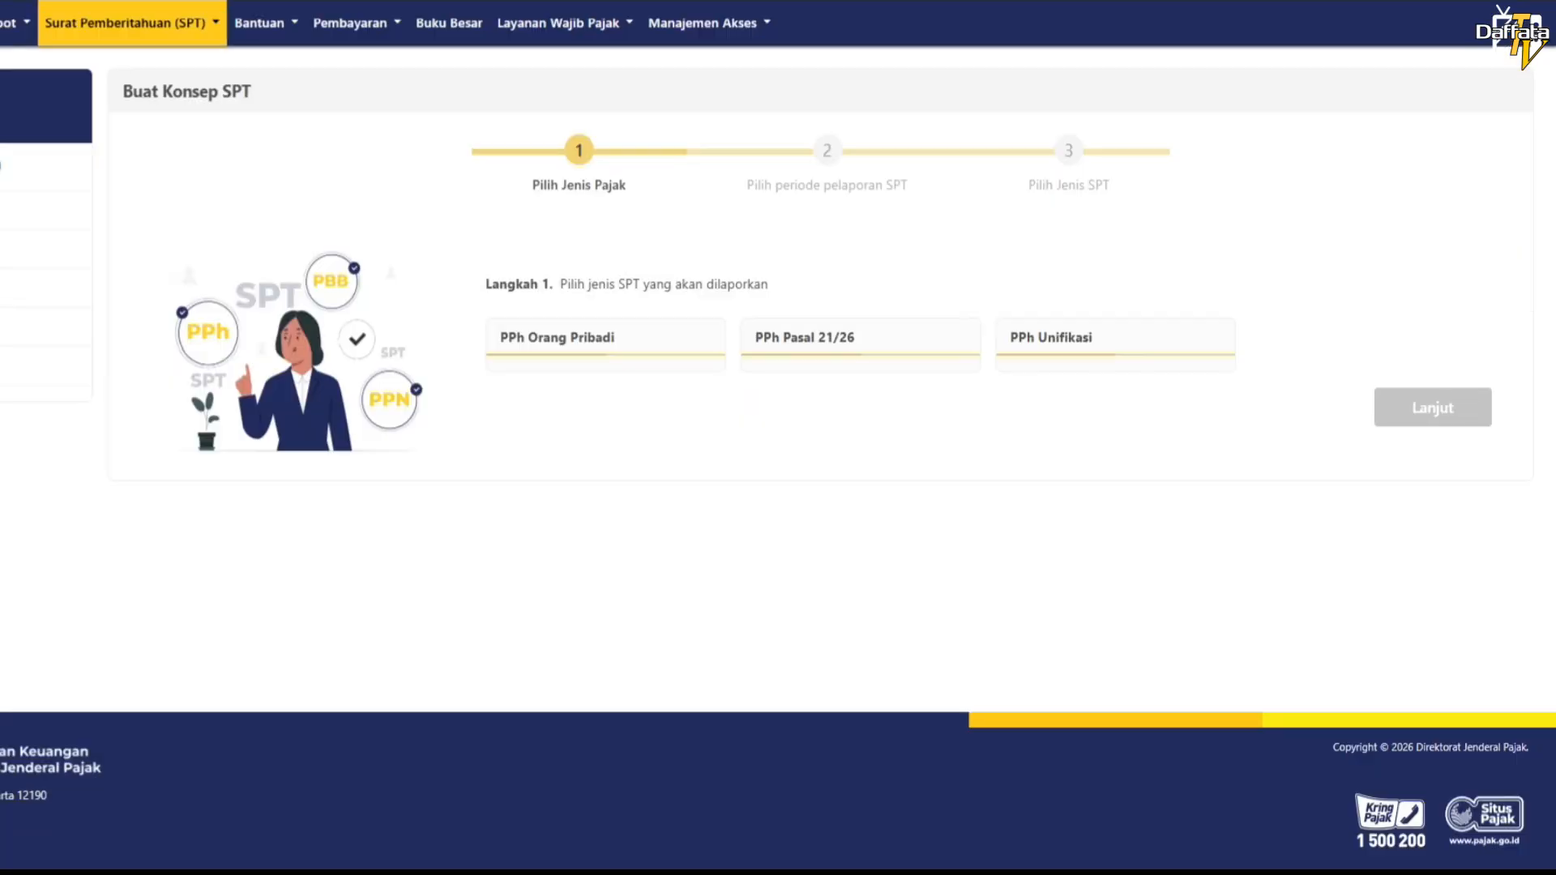
pyautogui.click(605, 344)
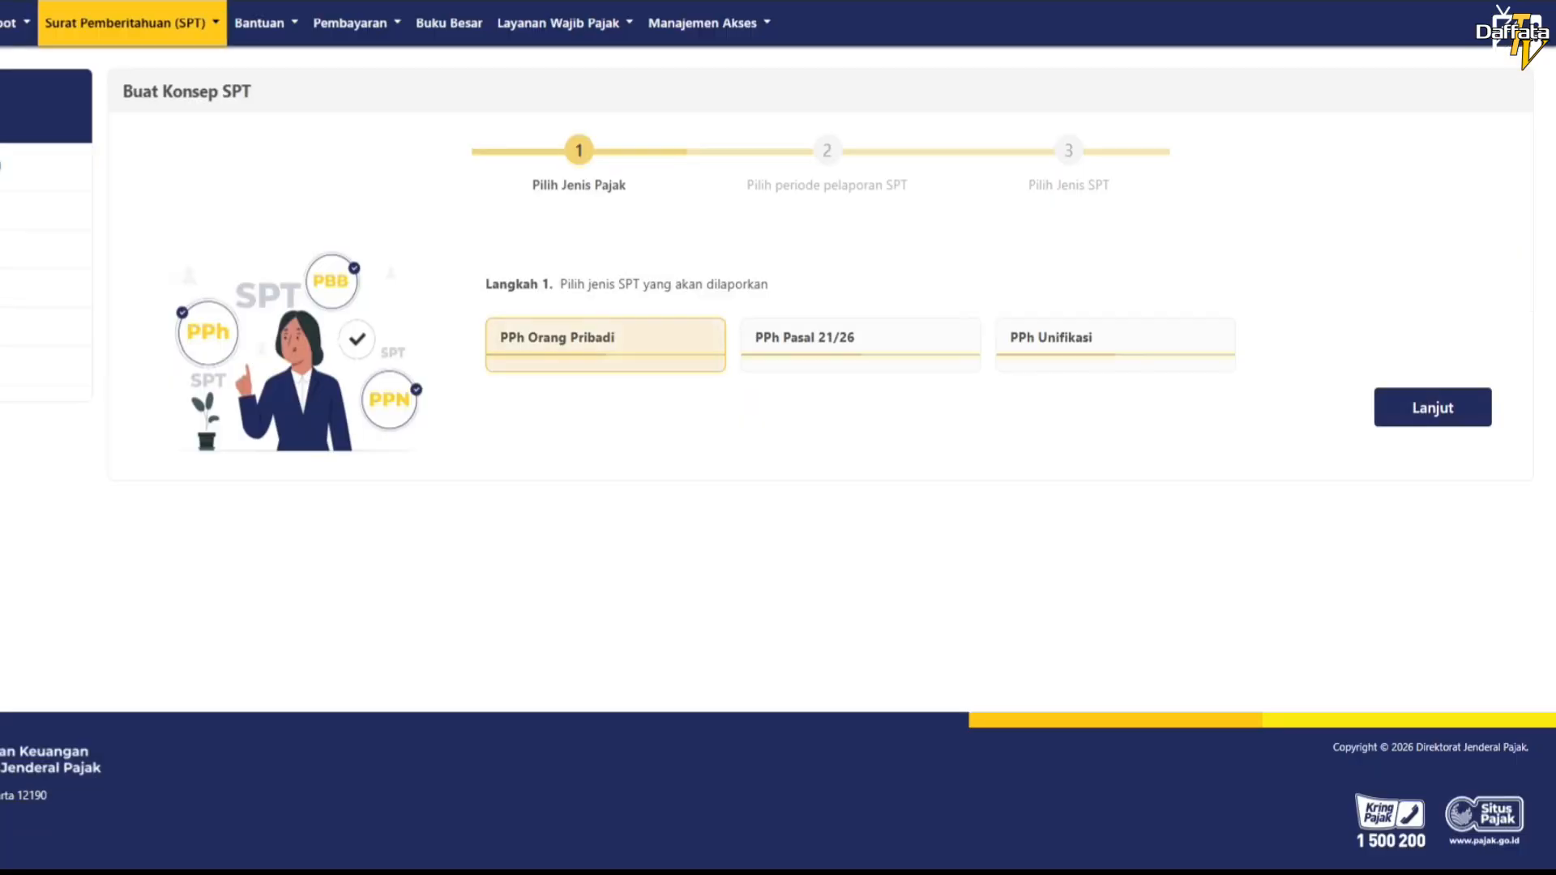
pyautogui.click(1433, 407)
# Set the reporting period type to SPT Tahunan and the tax period to Januari - Desember 2025
pyautogui.click(494, 411)
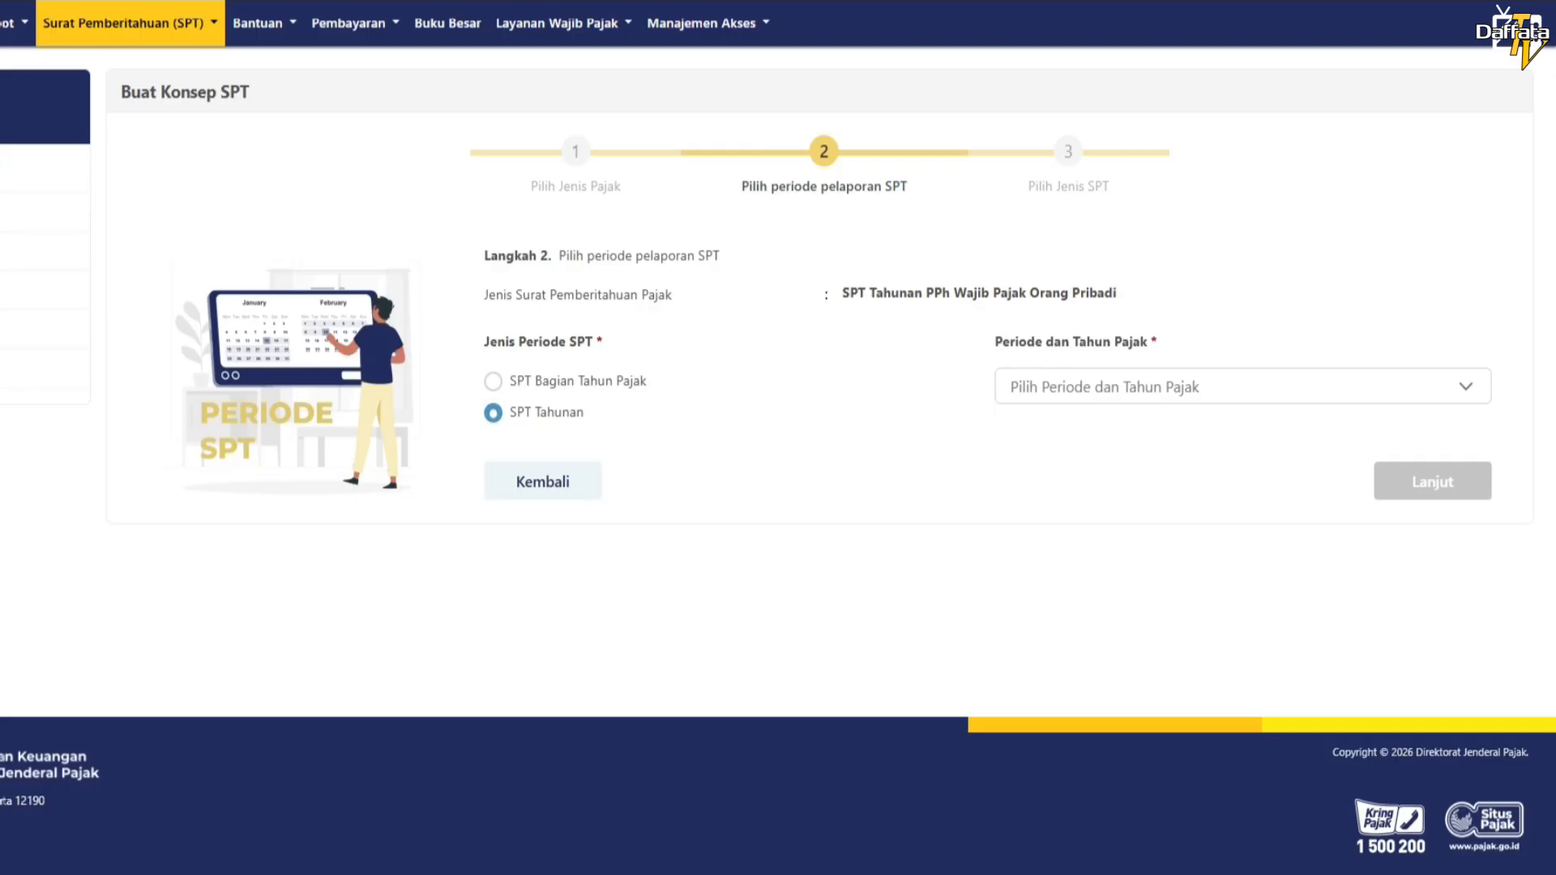
pyautogui.click(1243, 386)
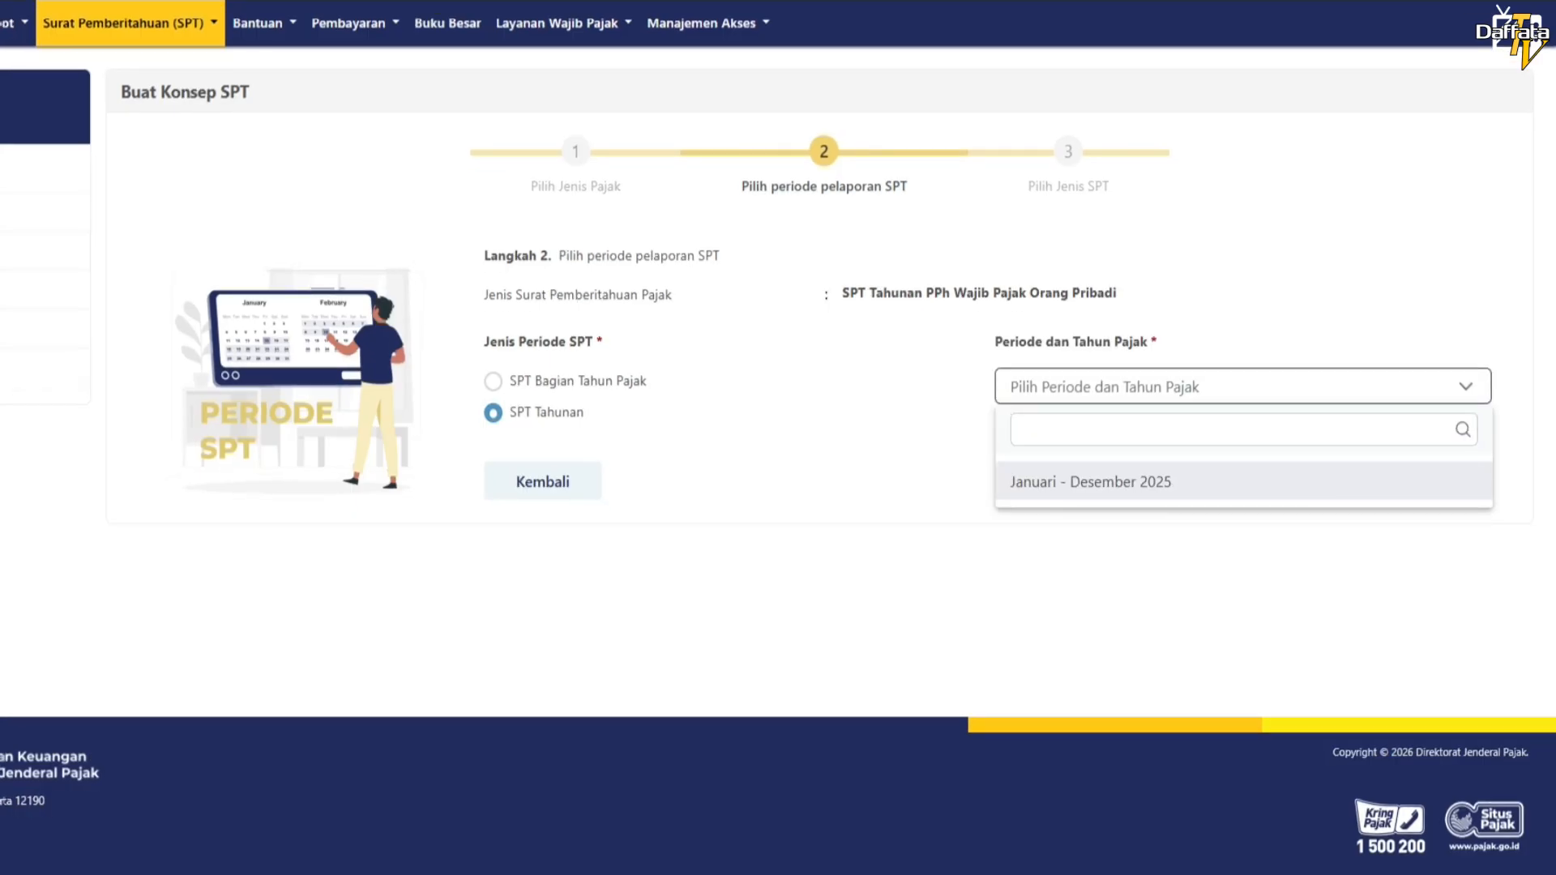
pyautogui.click(1090, 481)
pyautogui.click(1432, 481)
# Create the SPT draft with the Normal model and acknowledge the filing-obligation notice after reading it
pyautogui.click(734, 440)
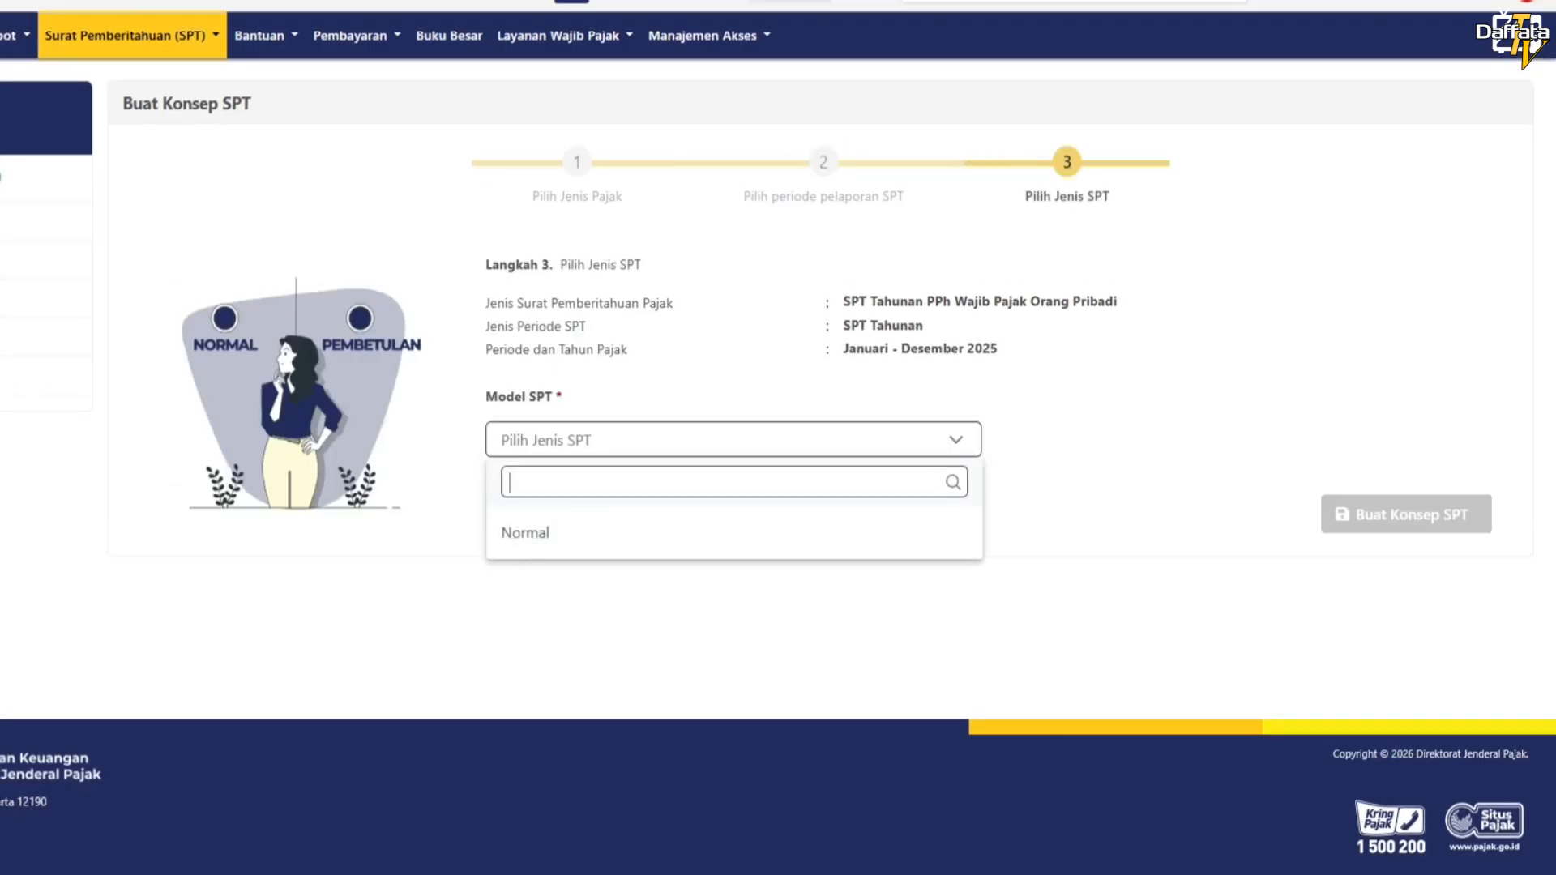
pyautogui.click(734, 532)
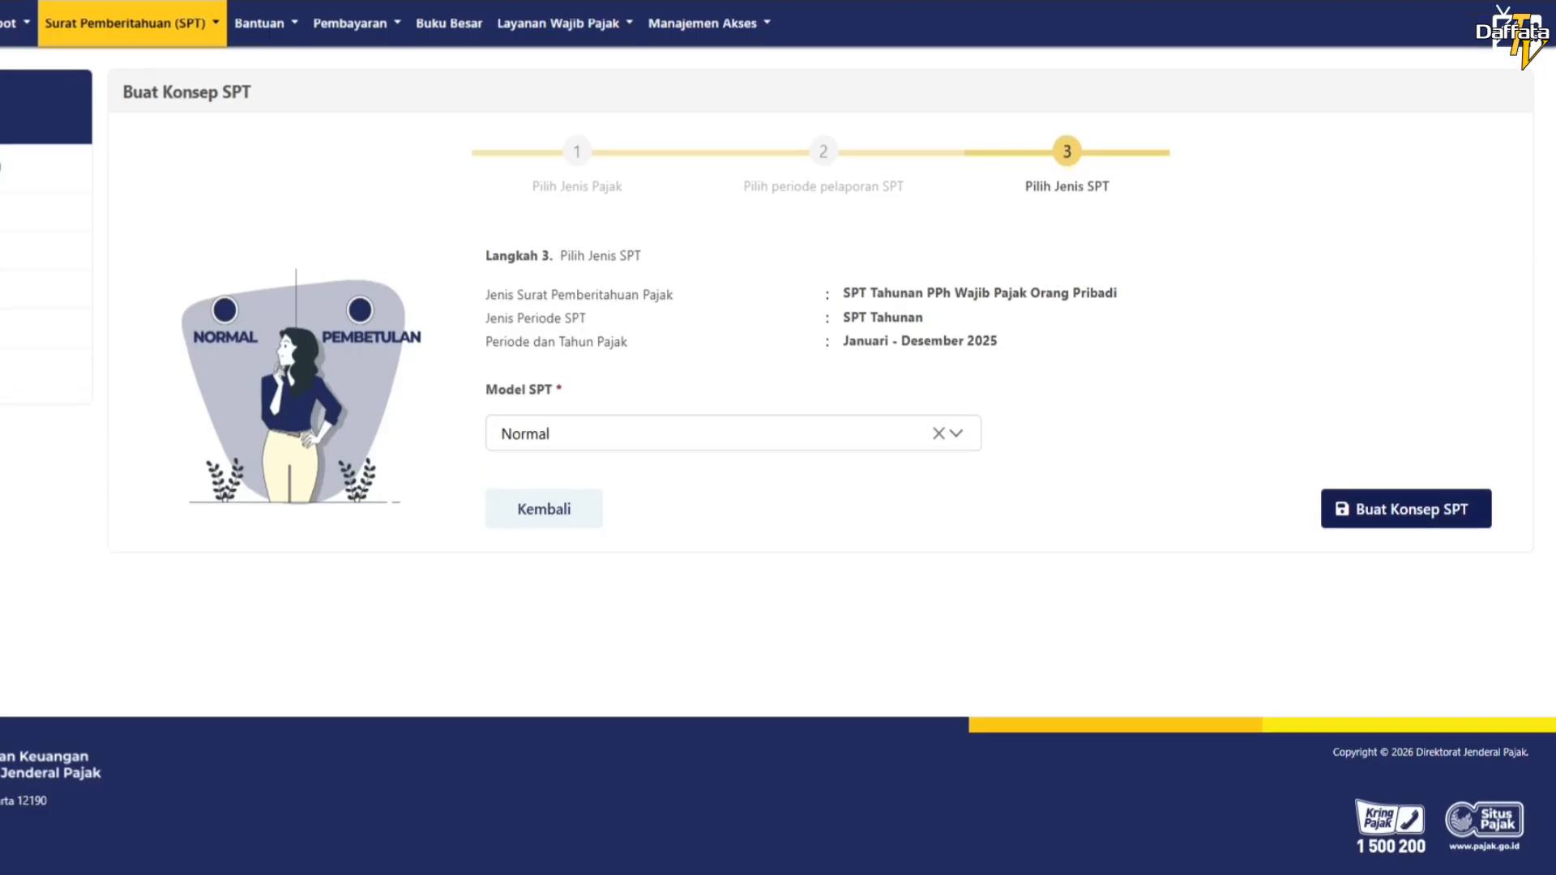
pyautogui.click(1406, 509)
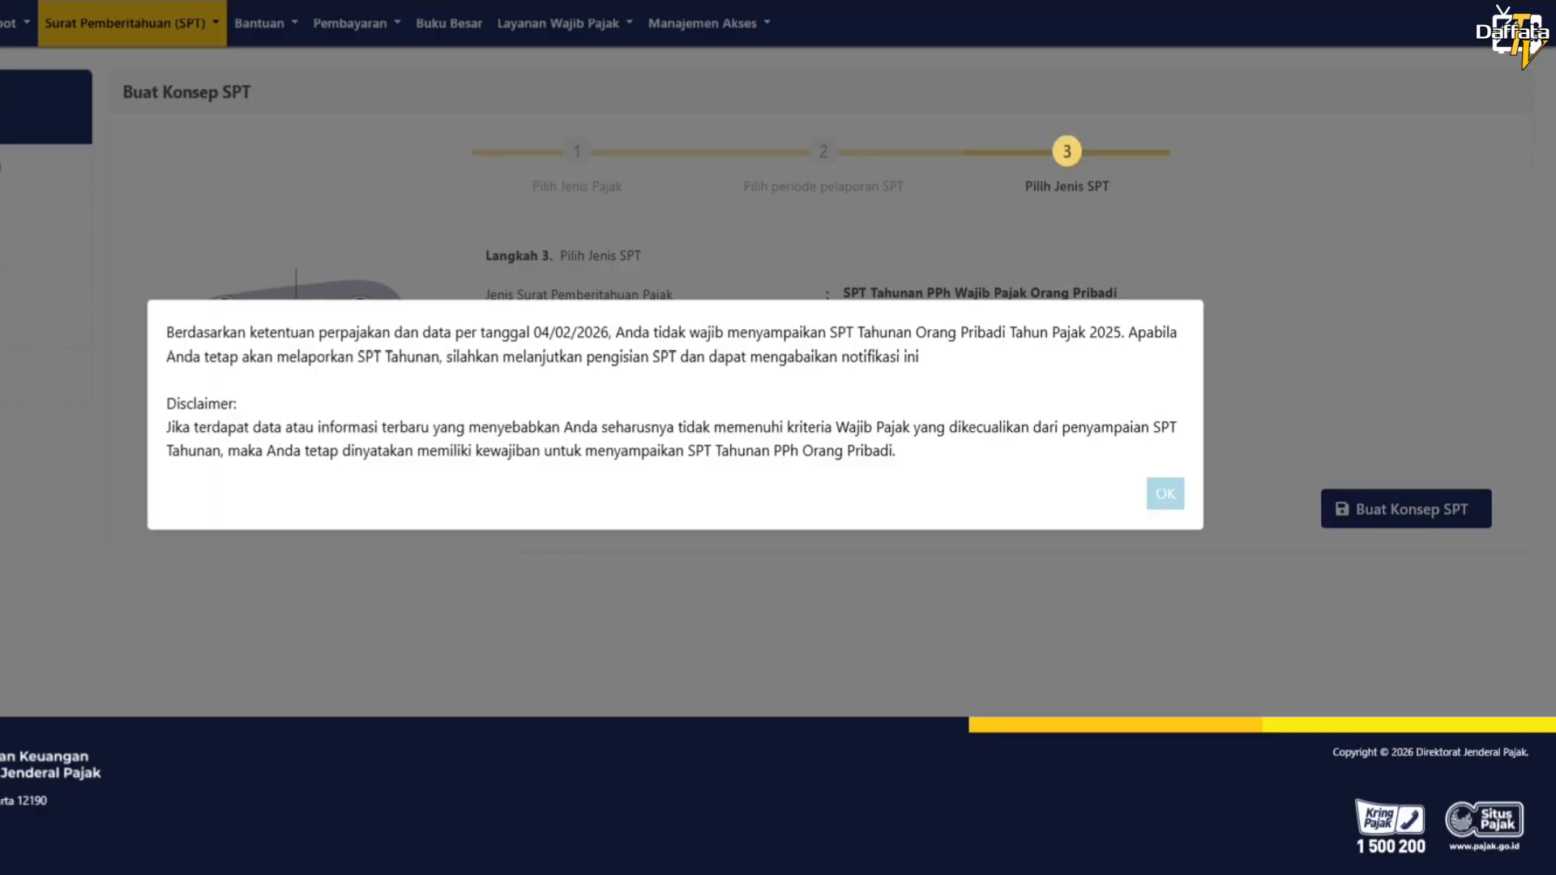
pyautogui.moveTo(167, 332); pyautogui.dragTo(896, 451)
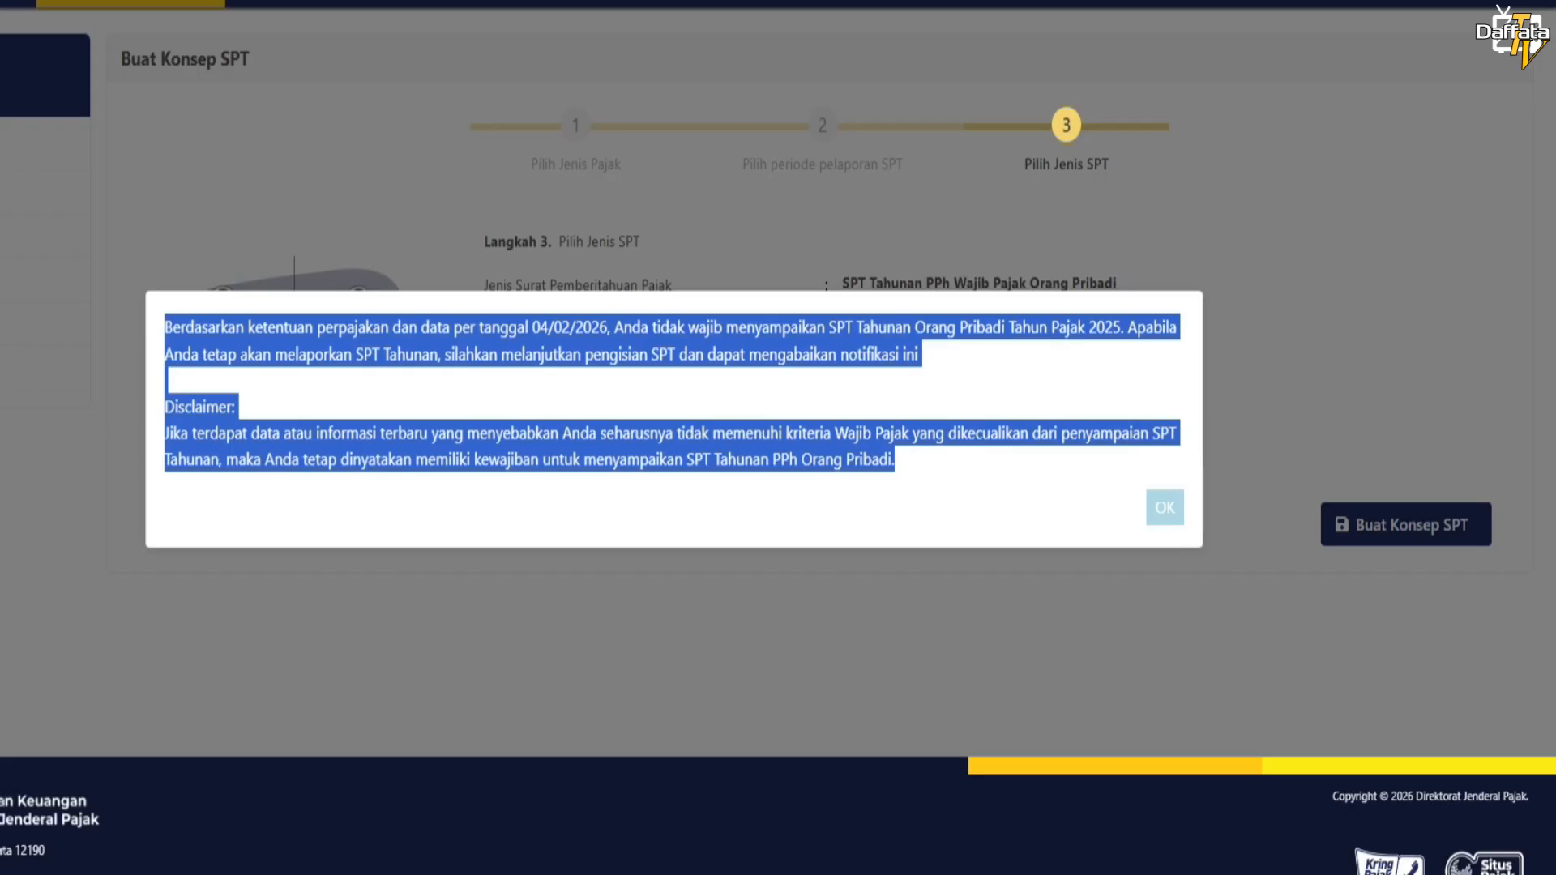
pyautogui.click(672, 393)
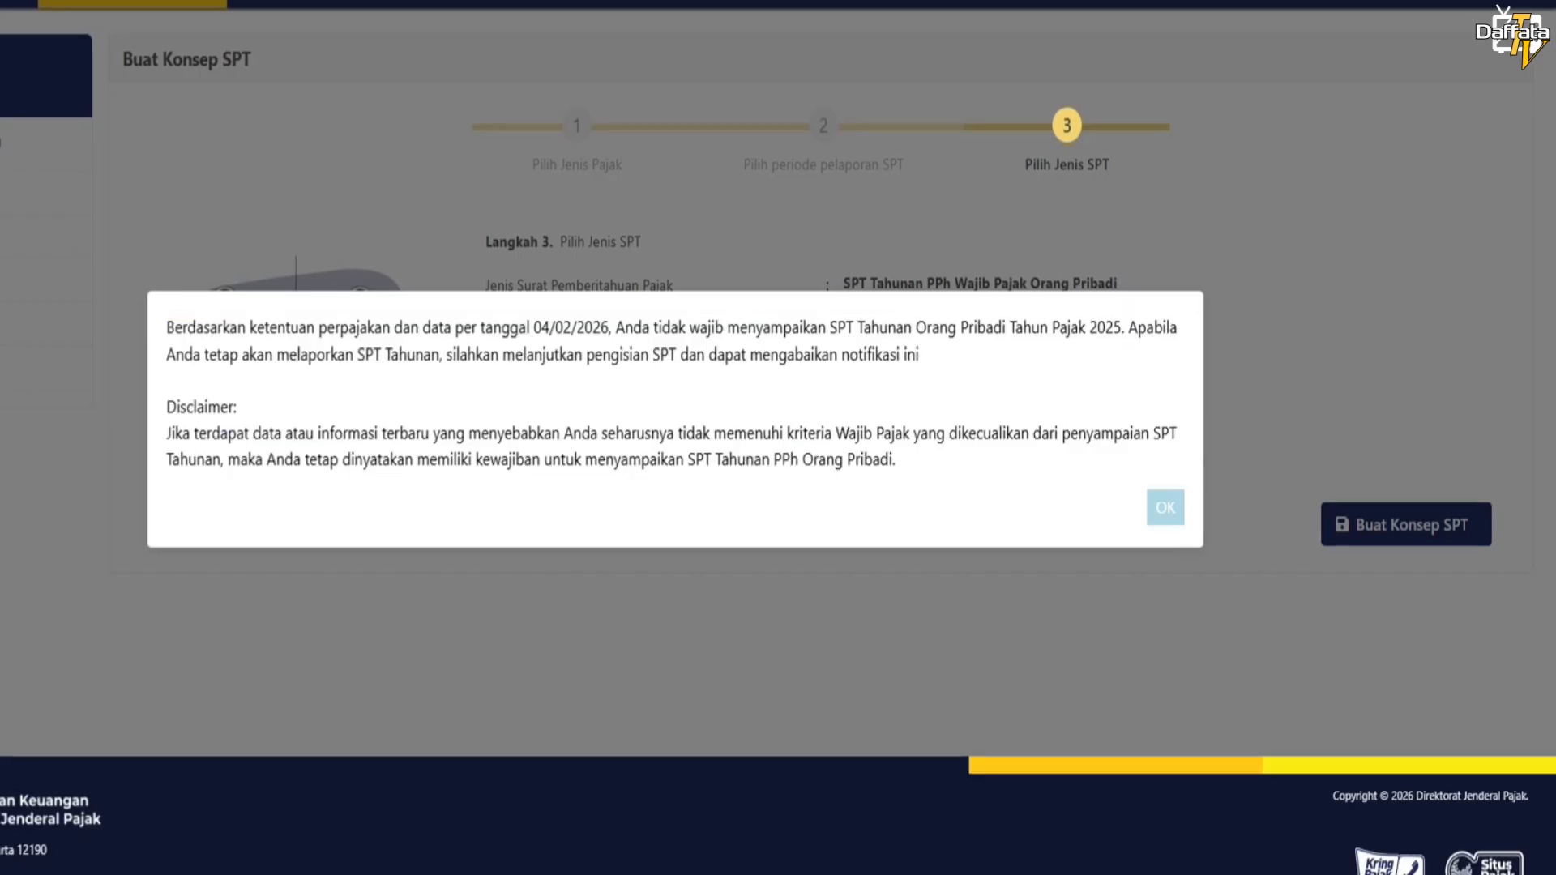
pyautogui.click(1165, 507)
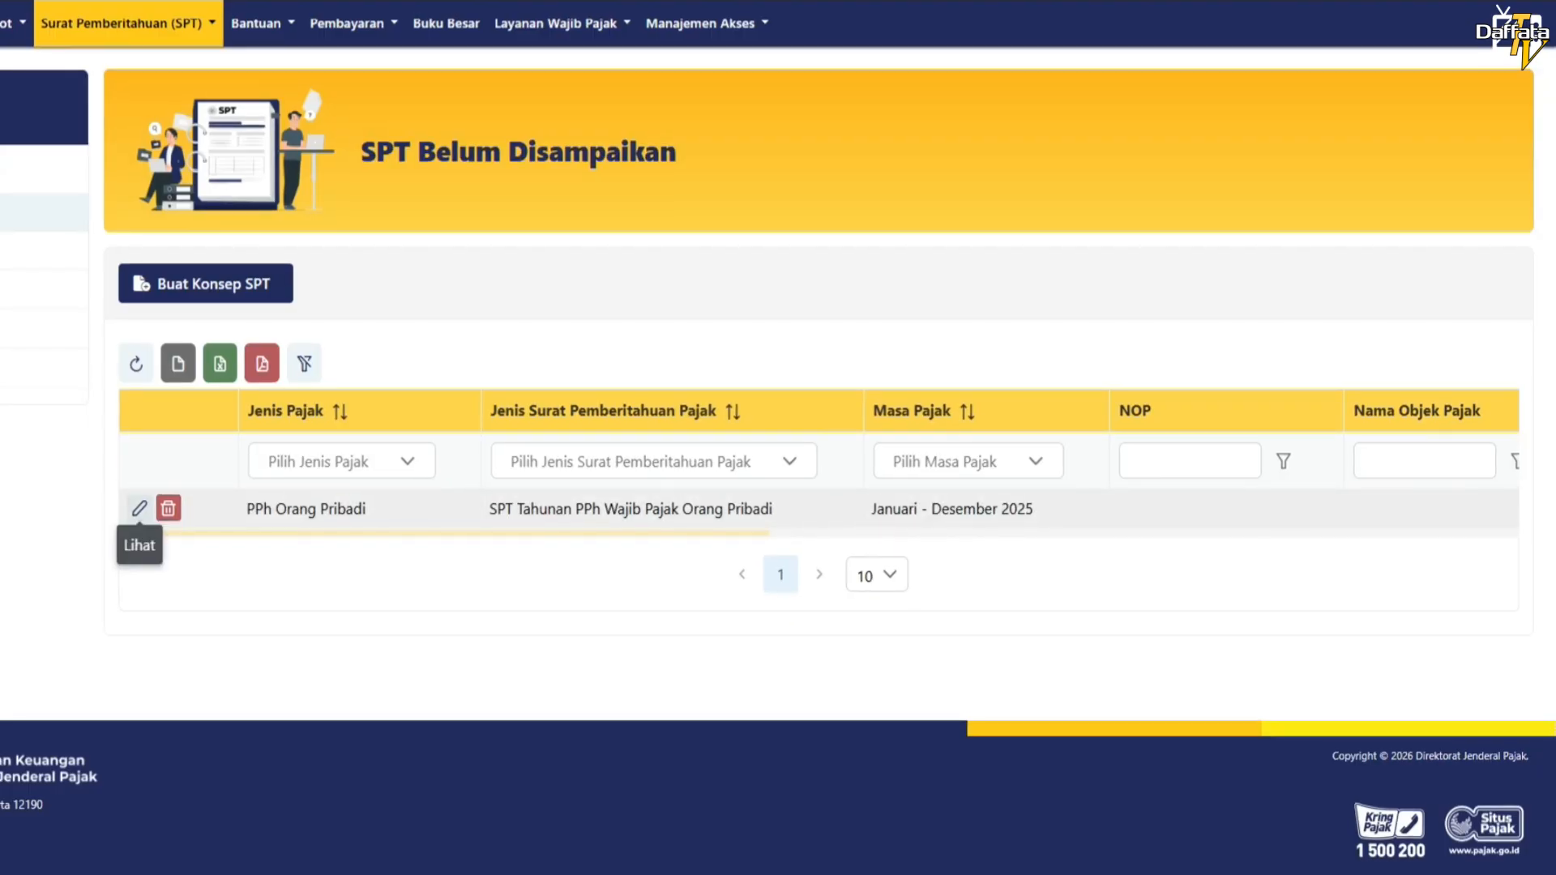
# Open the PPh Orang Pribadi draft and choose Pencatatan as the recording method and Pekerjaan as the income source
pyautogui.click(139, 509)
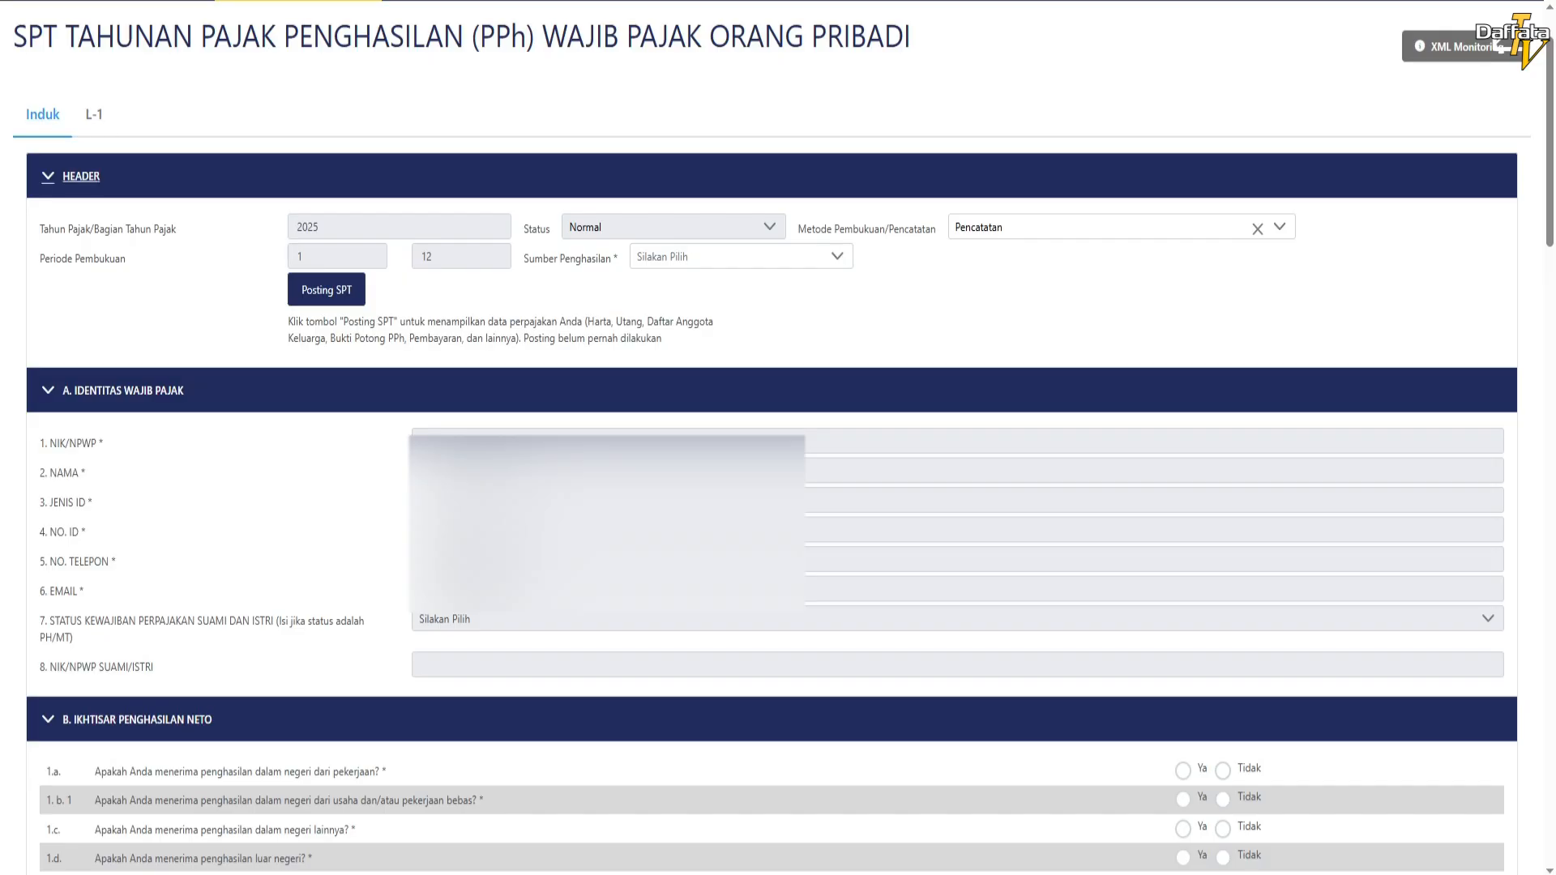
pyautogui.click(1123, 227)
pyautogui.click(1054, 386)
pyautogui.click(741, 257)
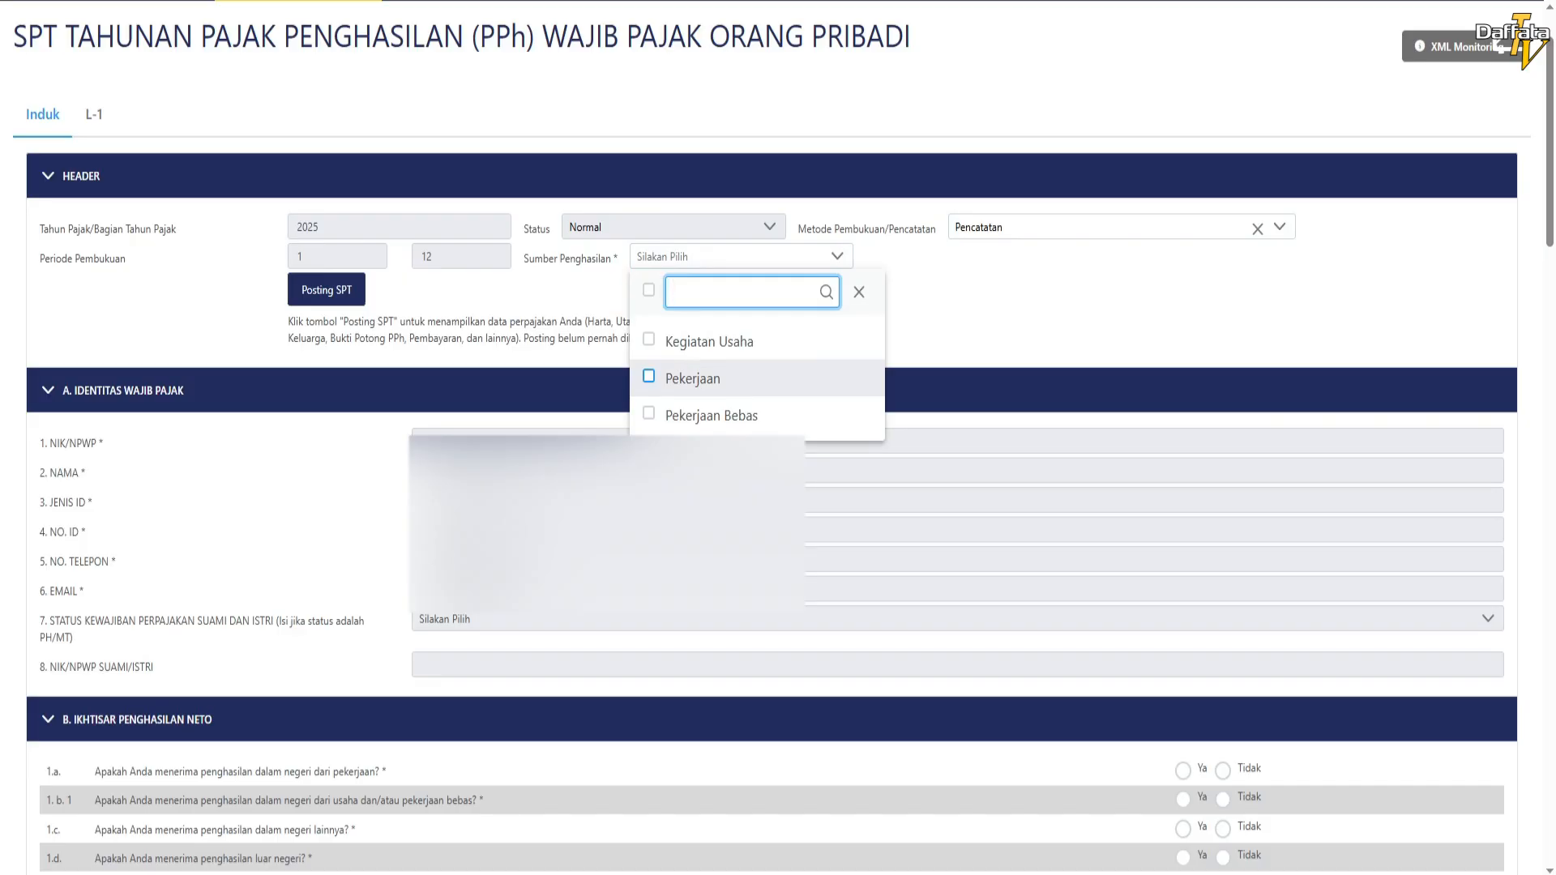
pyautogui.click(692, 378)
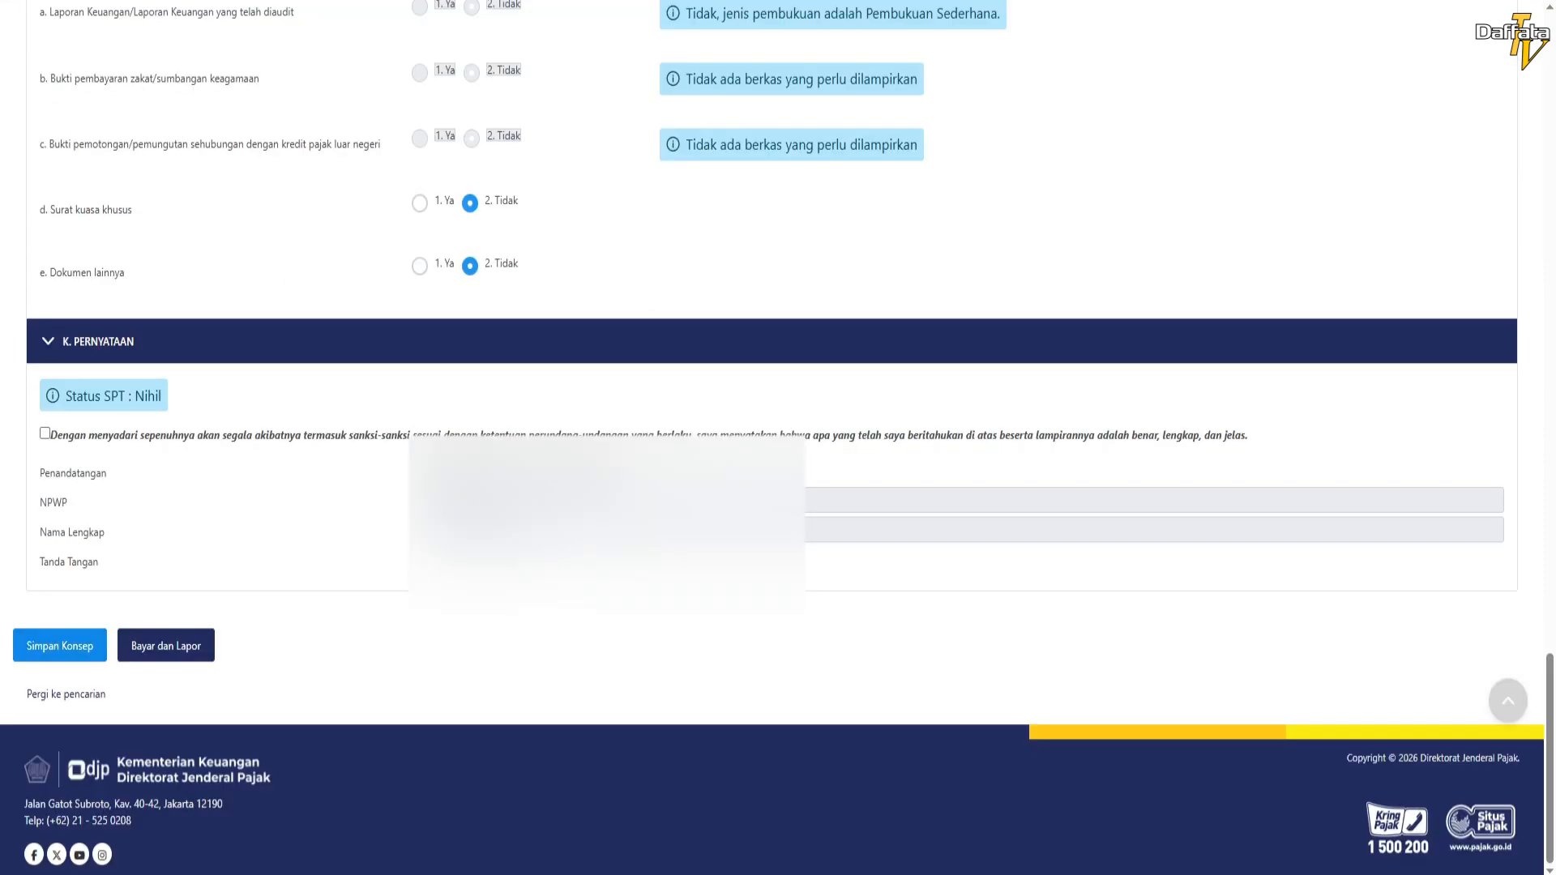
# Save the draft and post the SPT to load the taxpayer's data, checking the posting status
pyautogui.click(56, 651)
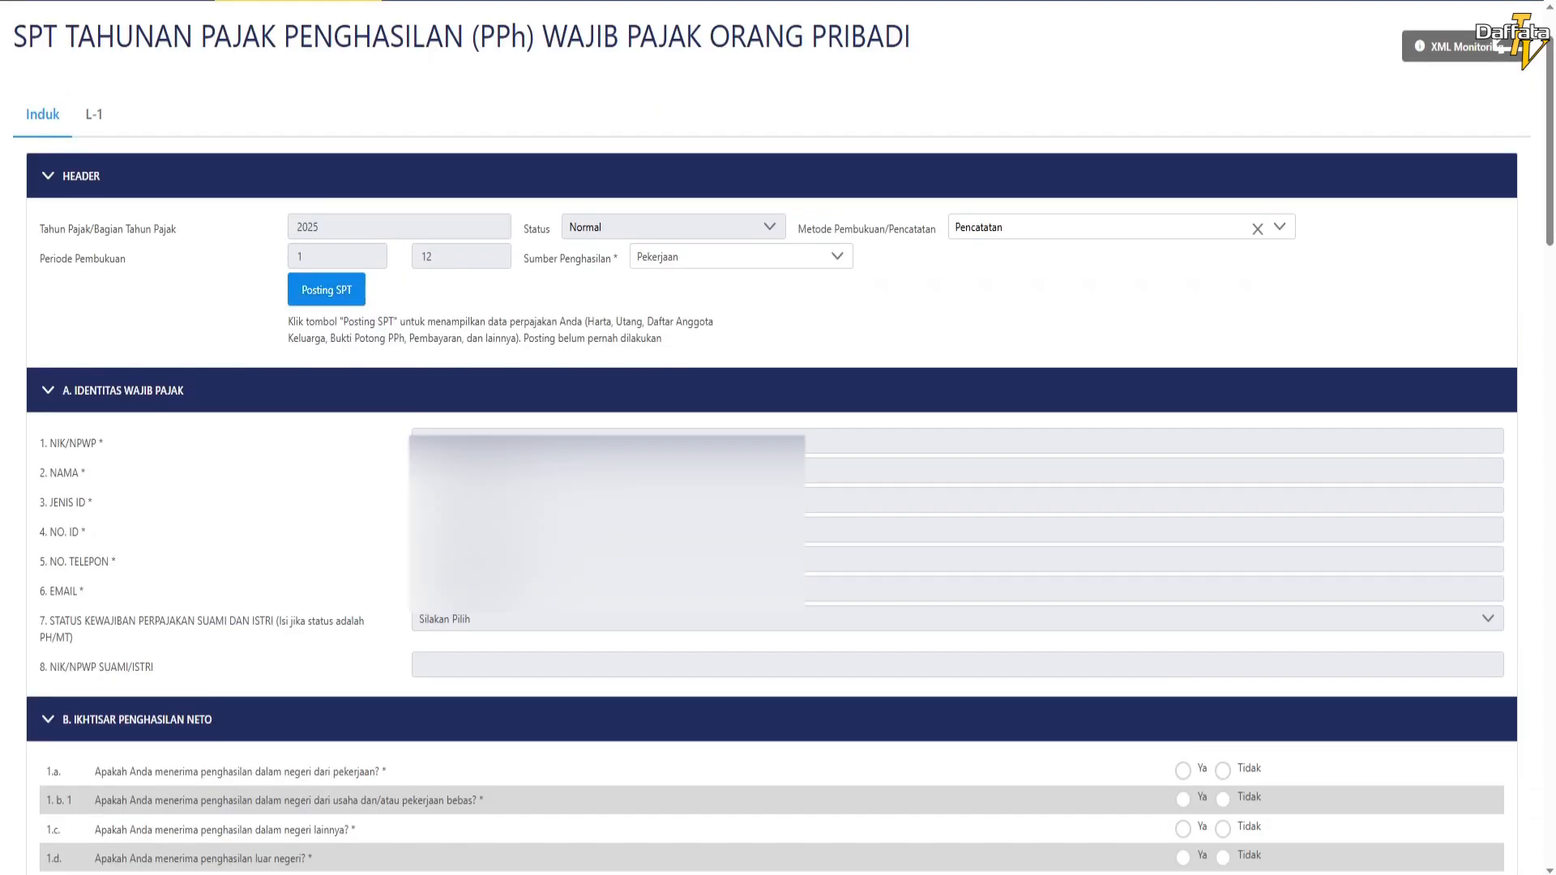
pyautogui.click(327, 290)
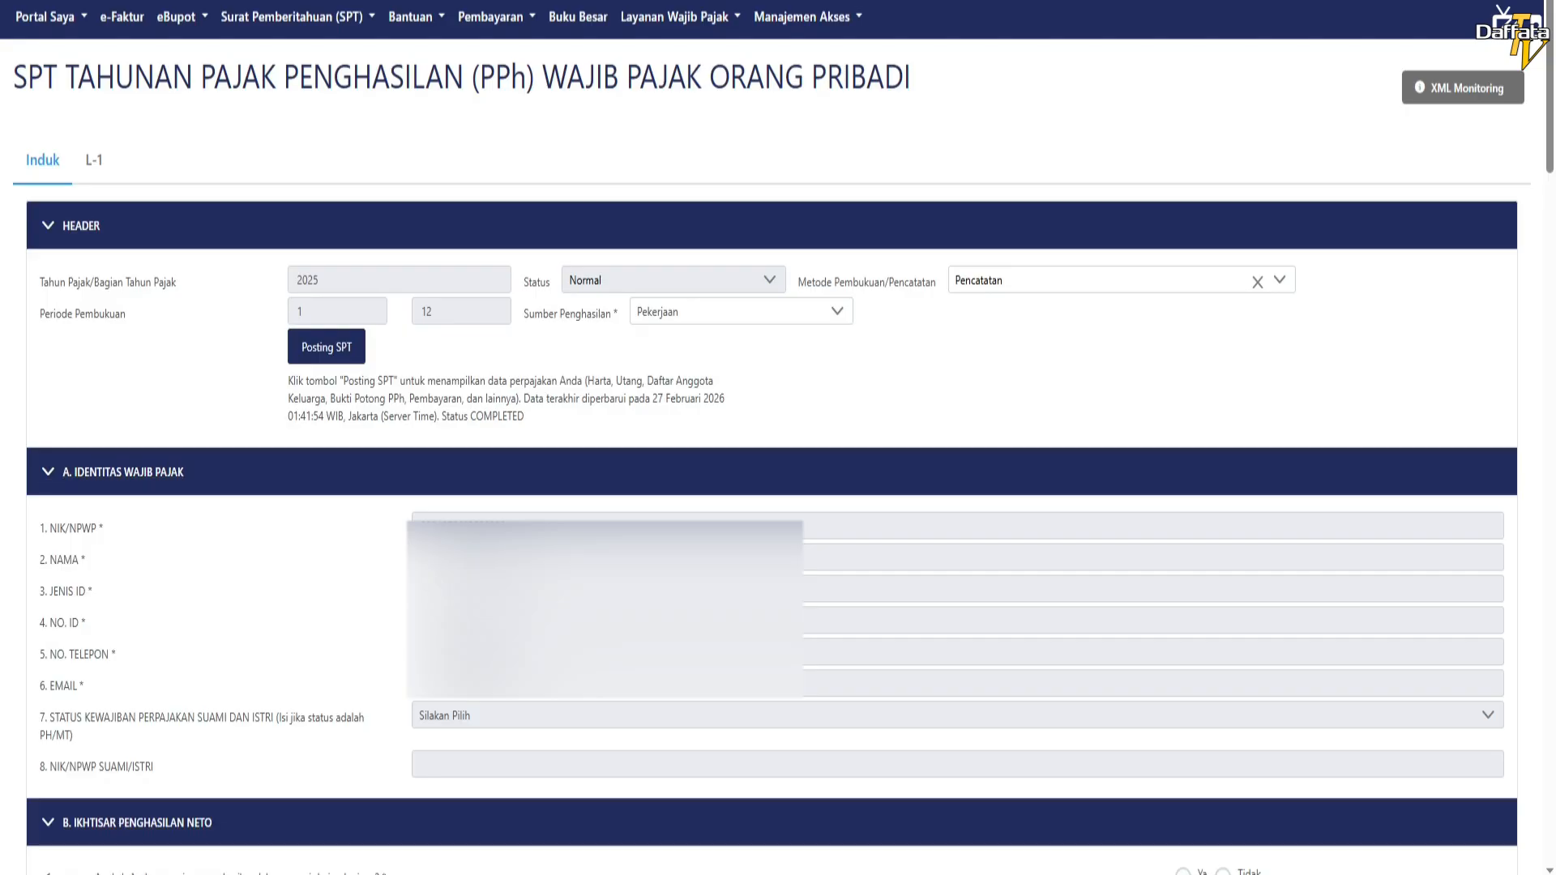
pyautogui.moveTo(437, 417); pyautogui.dragTo(525, 417)
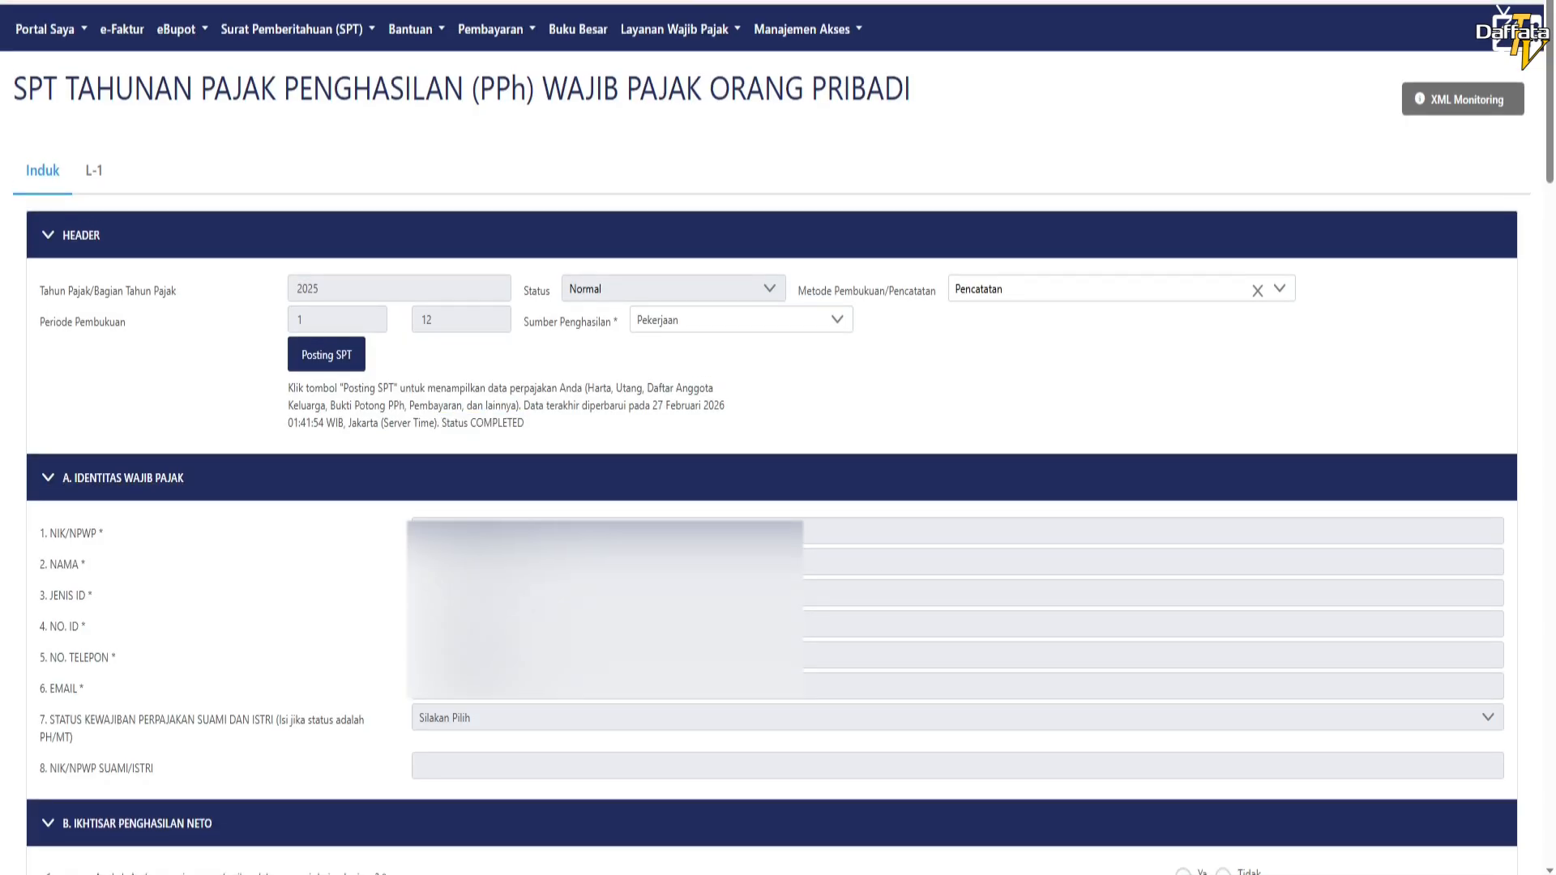
# In section B, answer Ya to domestic employment income (1.a) and Tidak to questions 1.b.1, 1.c and 1.d
pyautogui.scroll(-10, 778, 438)
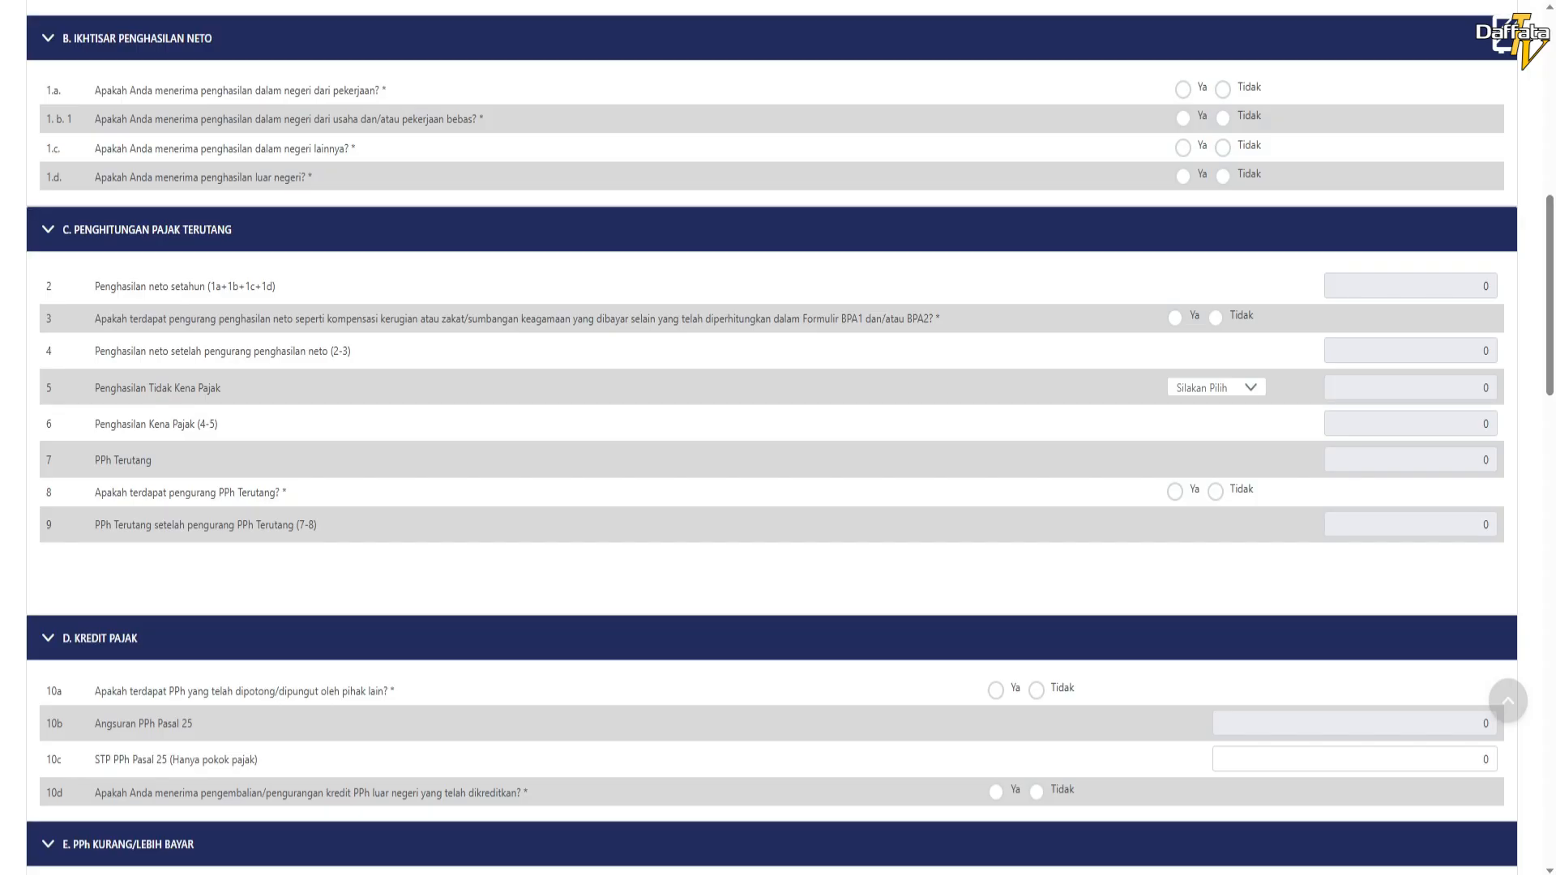
pyautogui.moveTo(95, 90); pyautogui.dragTo(386, 90)
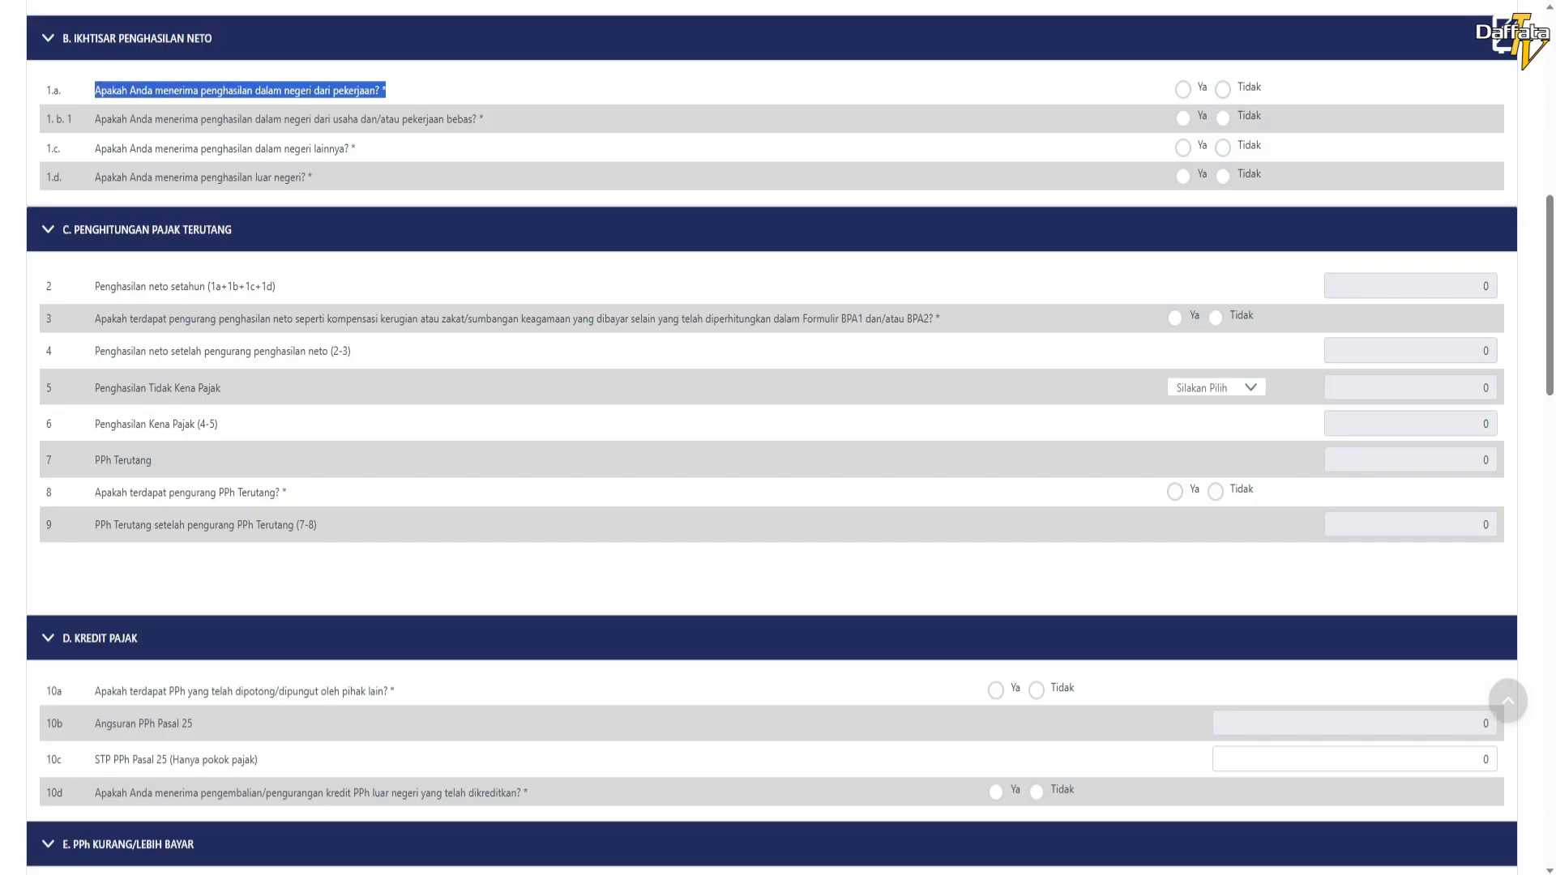
pyautogui.click(1183, 90)
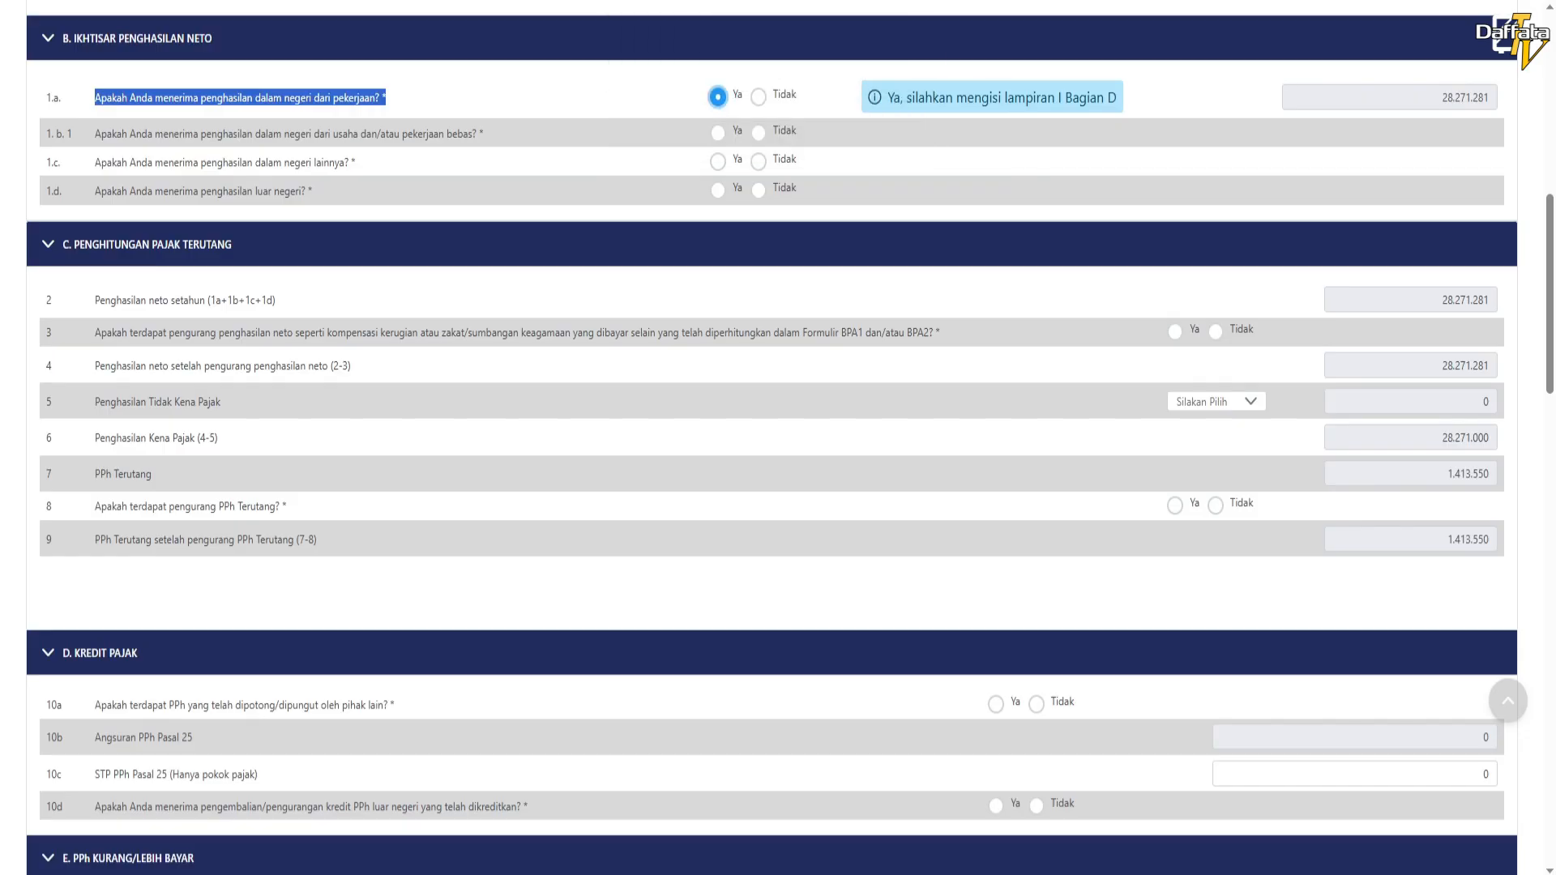
pyautogui.click(95, 134)
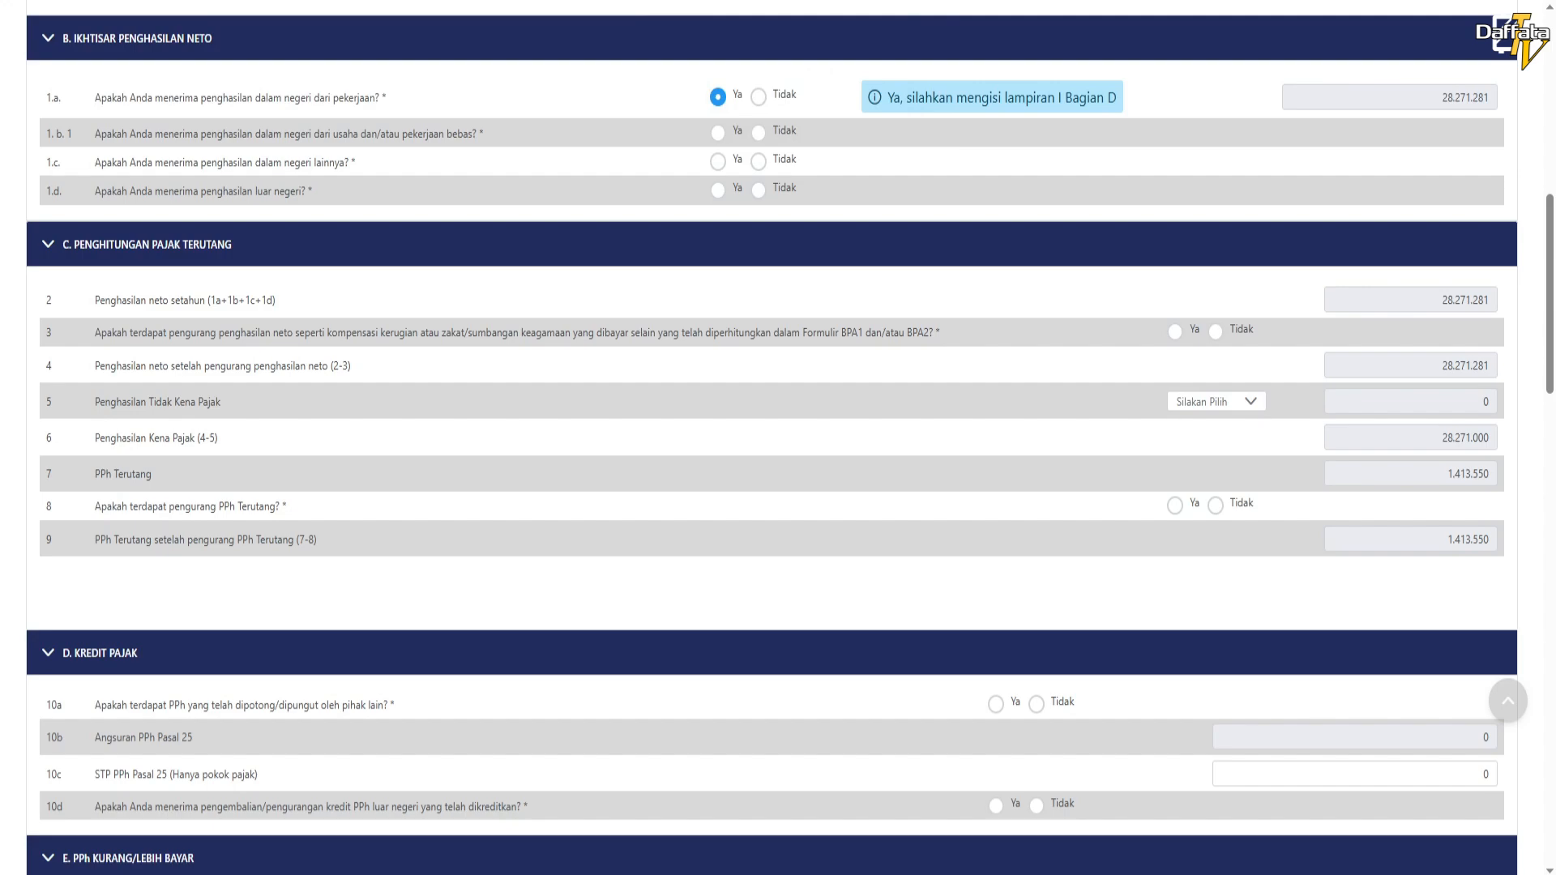
pyautogui.click(759, 133)
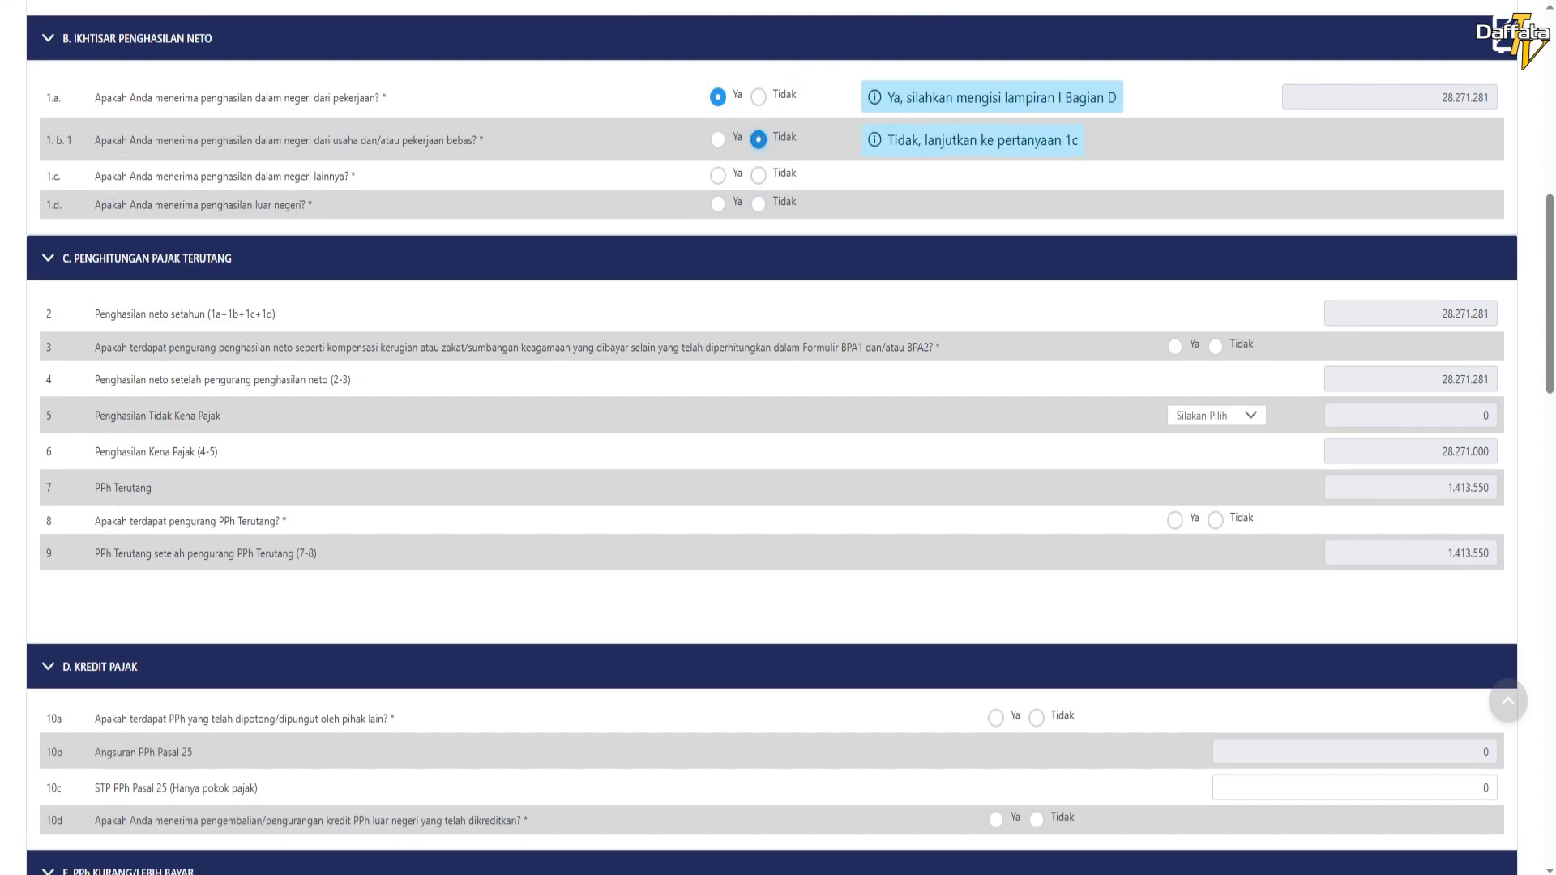
pyautogui.click(759, 176)
pyautogui.click(758, 217)
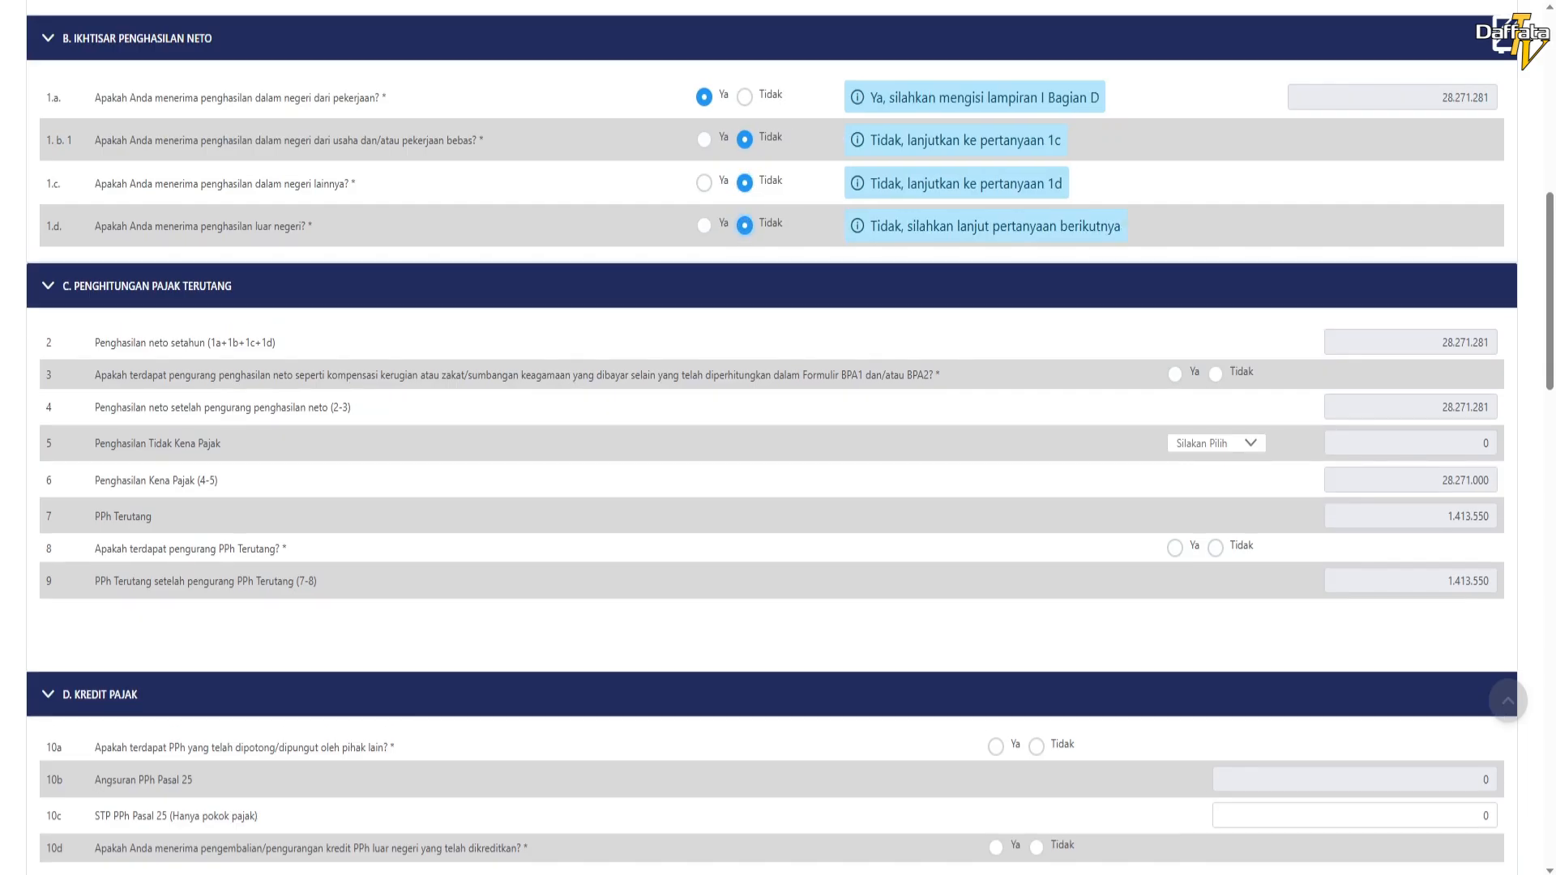
# In section C, answer Tidak to questions 3 and 8 and set the Penghasilan Tidak Kena Pajak status to TK/0
pyautogui.click(1216, 374)
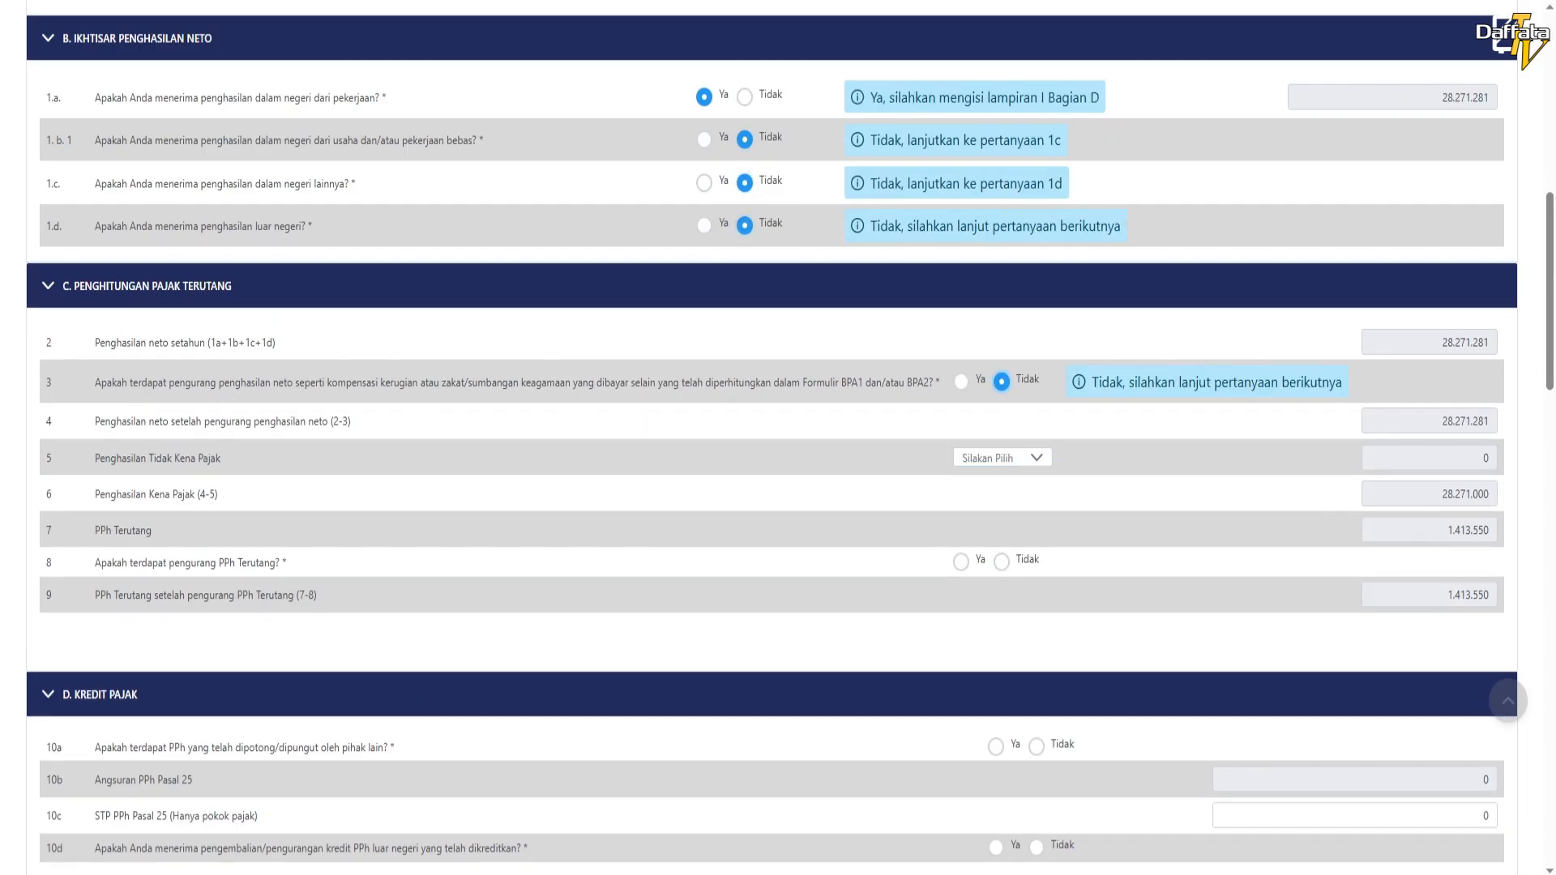
pyautogui.click(1003, 458)
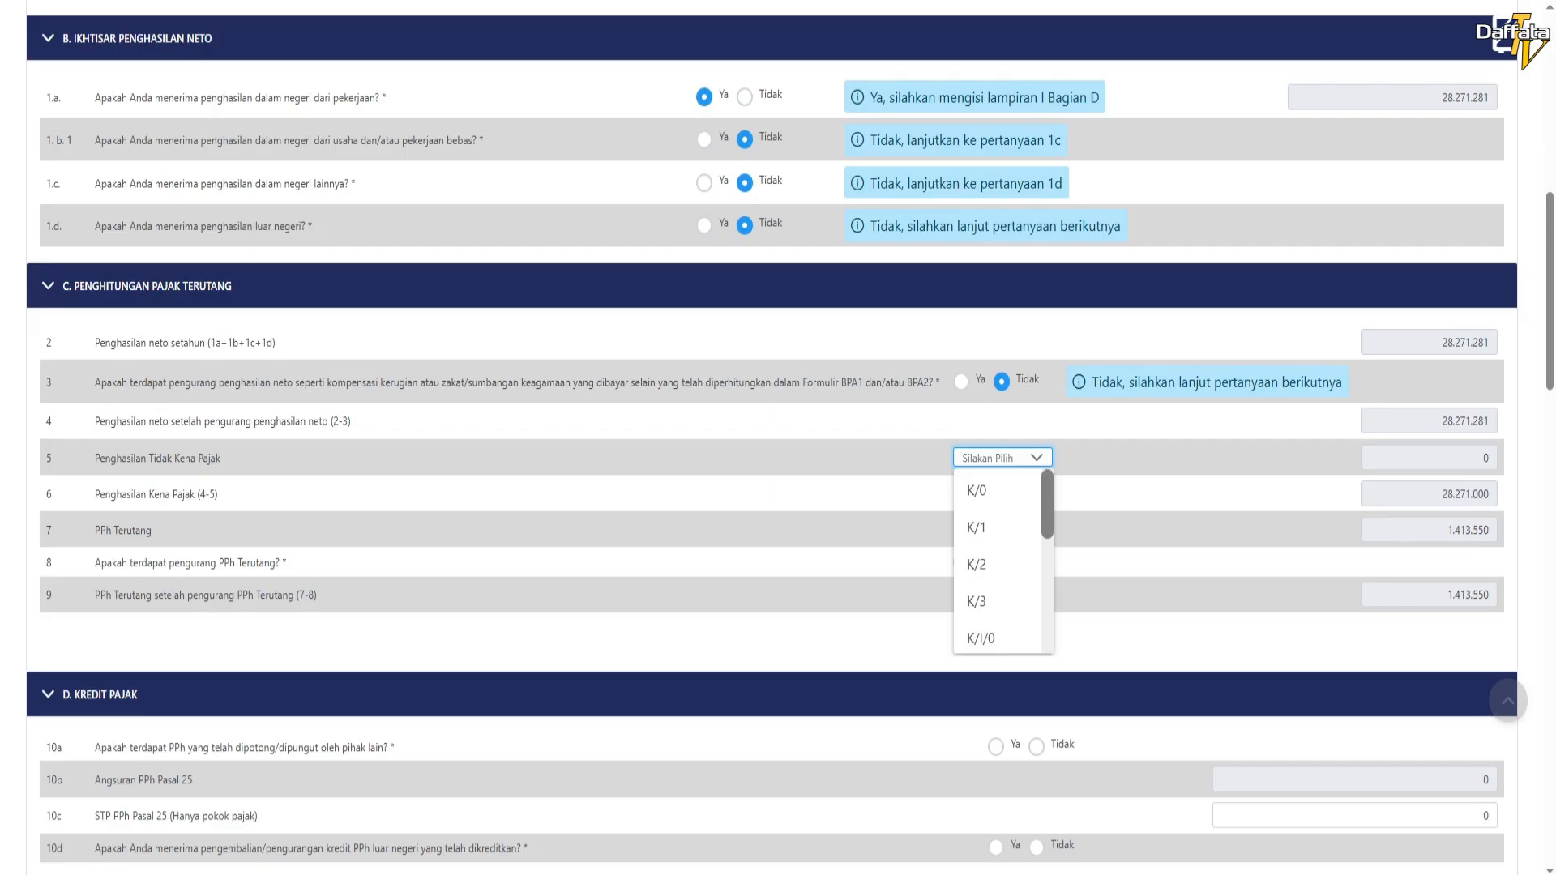
pyautogui.scroll(-3, 999, 561)
pyautogui.scroll(-1, 998, 555)
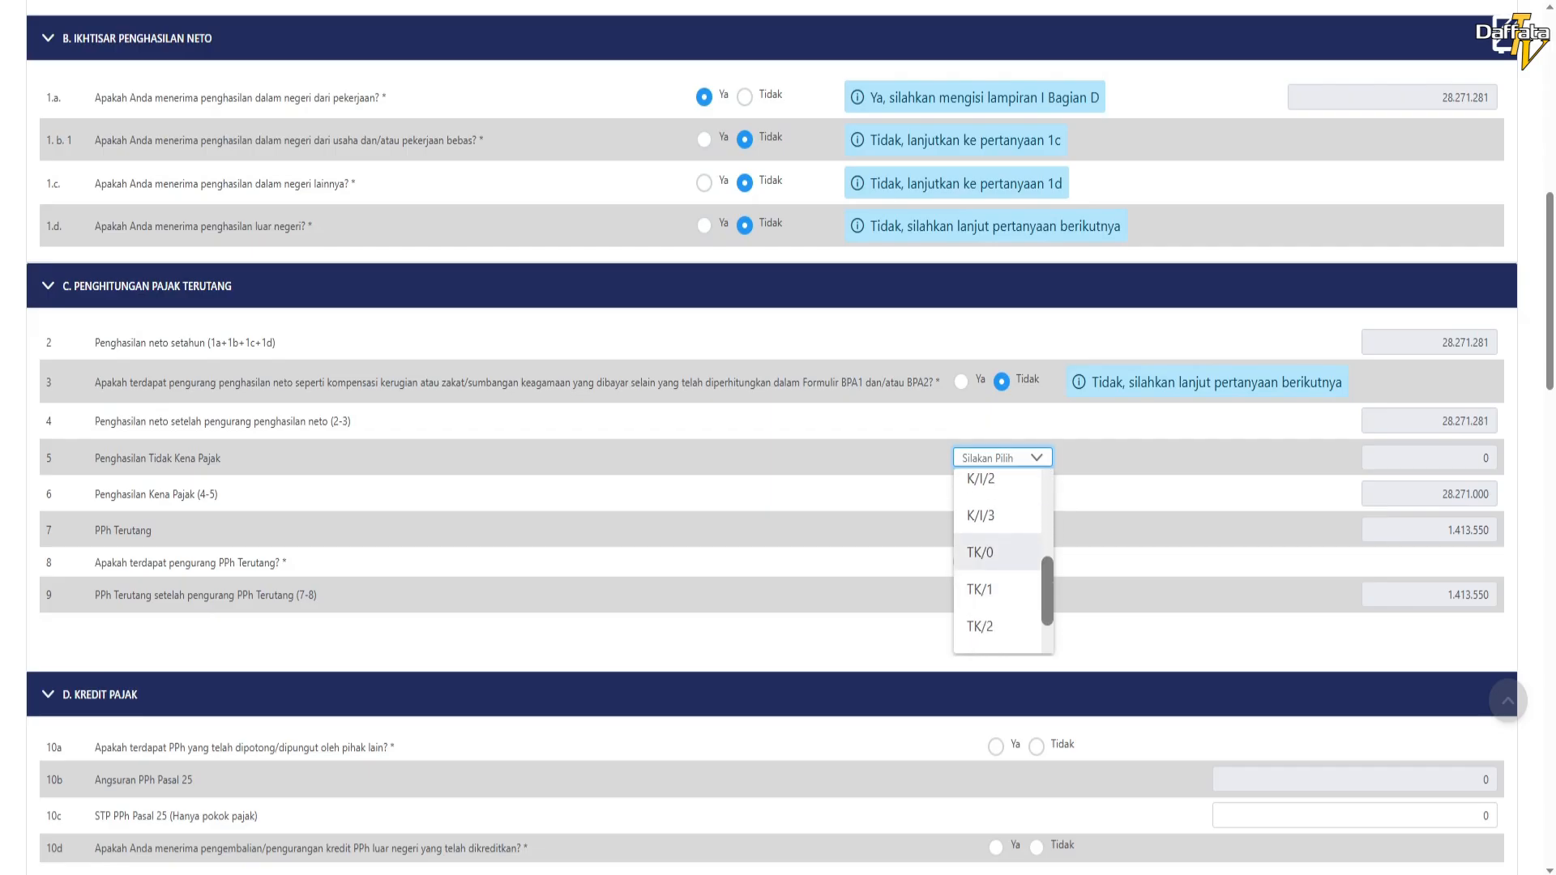
pyautogui.click(998, 552)
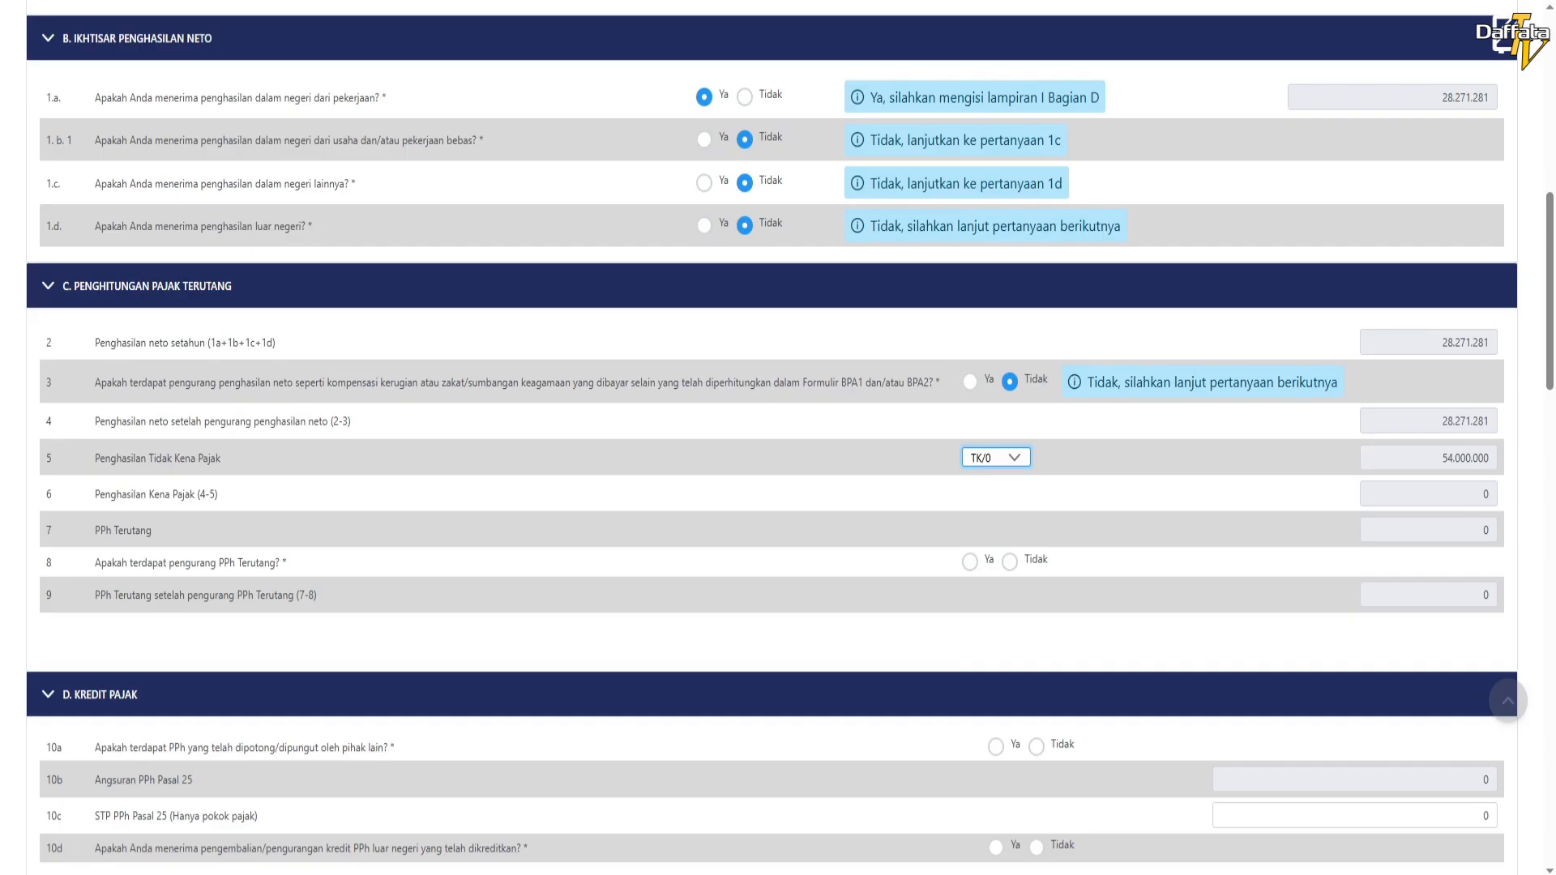
pyautogui.click(1010, 562)
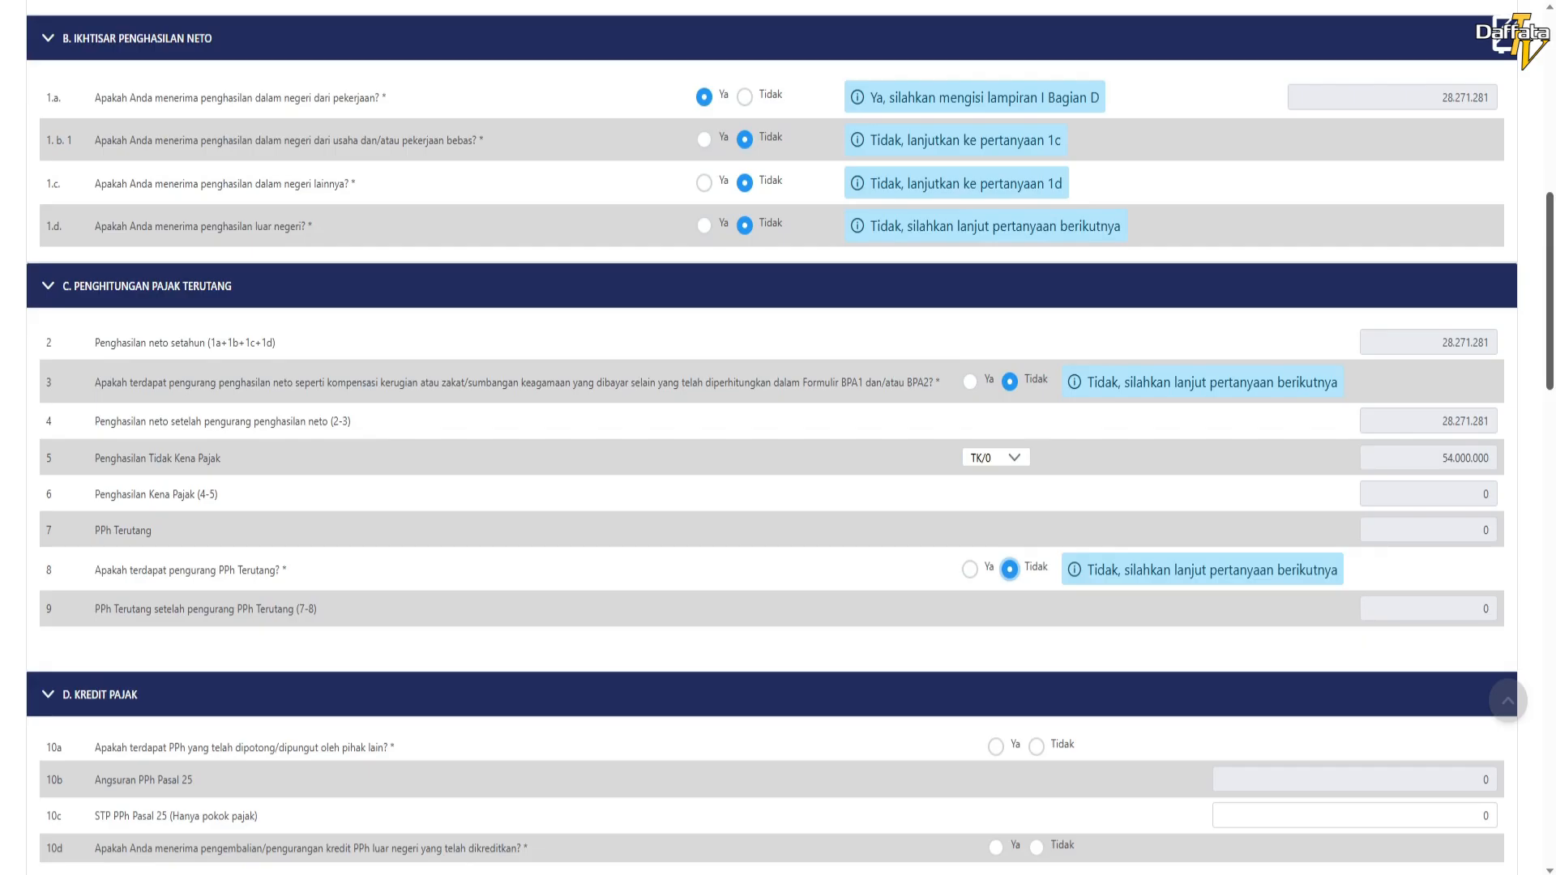
# In section D, answer Ya to tax withheld by other parties (10a) and Tidak to 10d, and check the amount in 11c
pyautogui.scroll(-7, 772, 437)
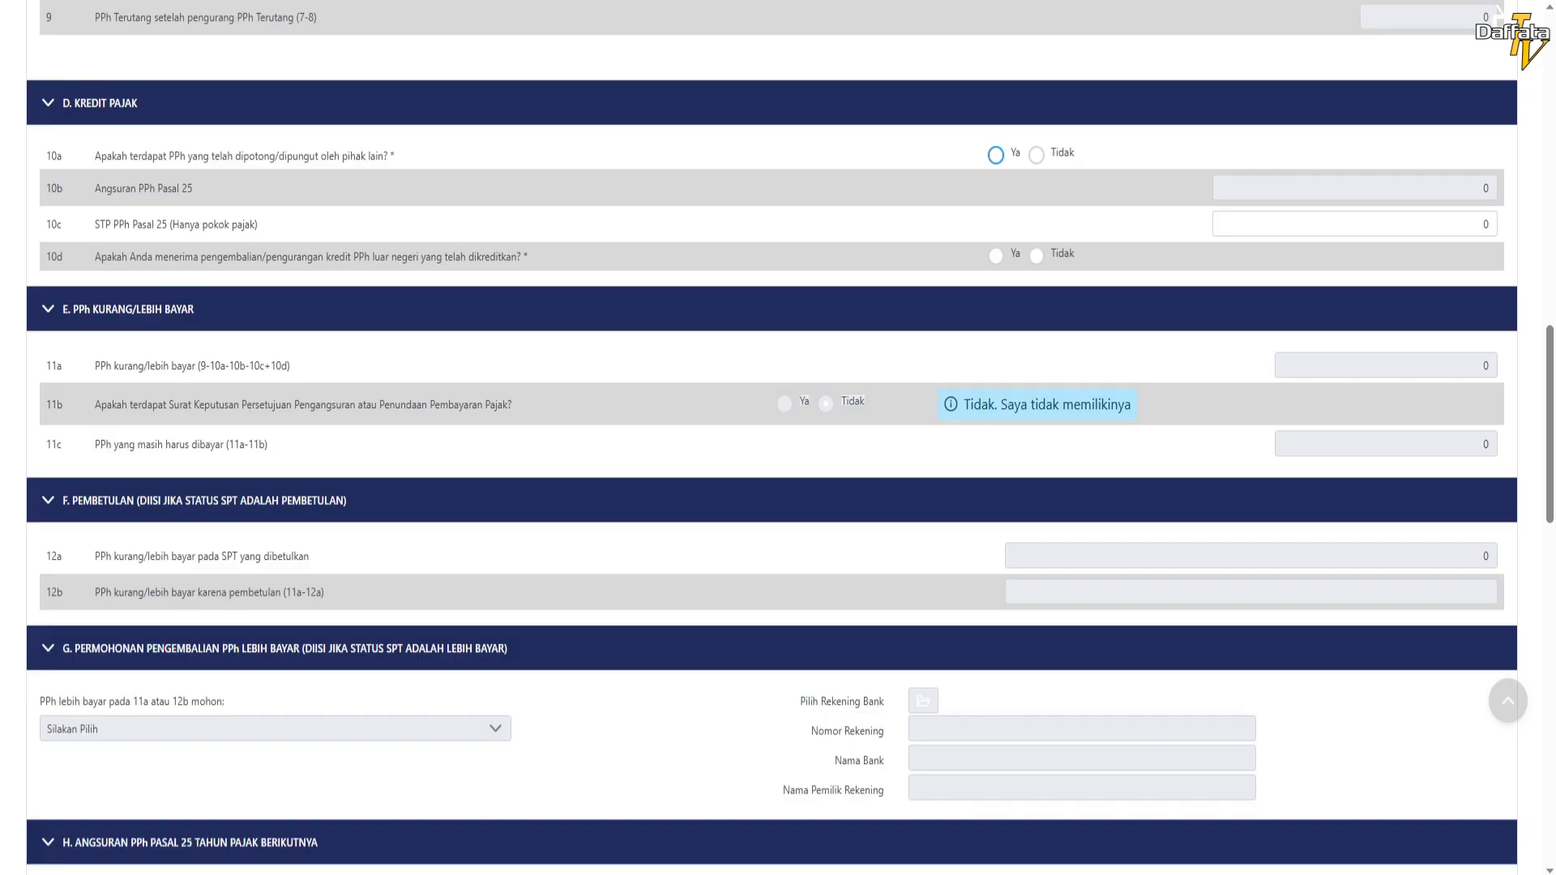
pyautogui.click(996, 155)
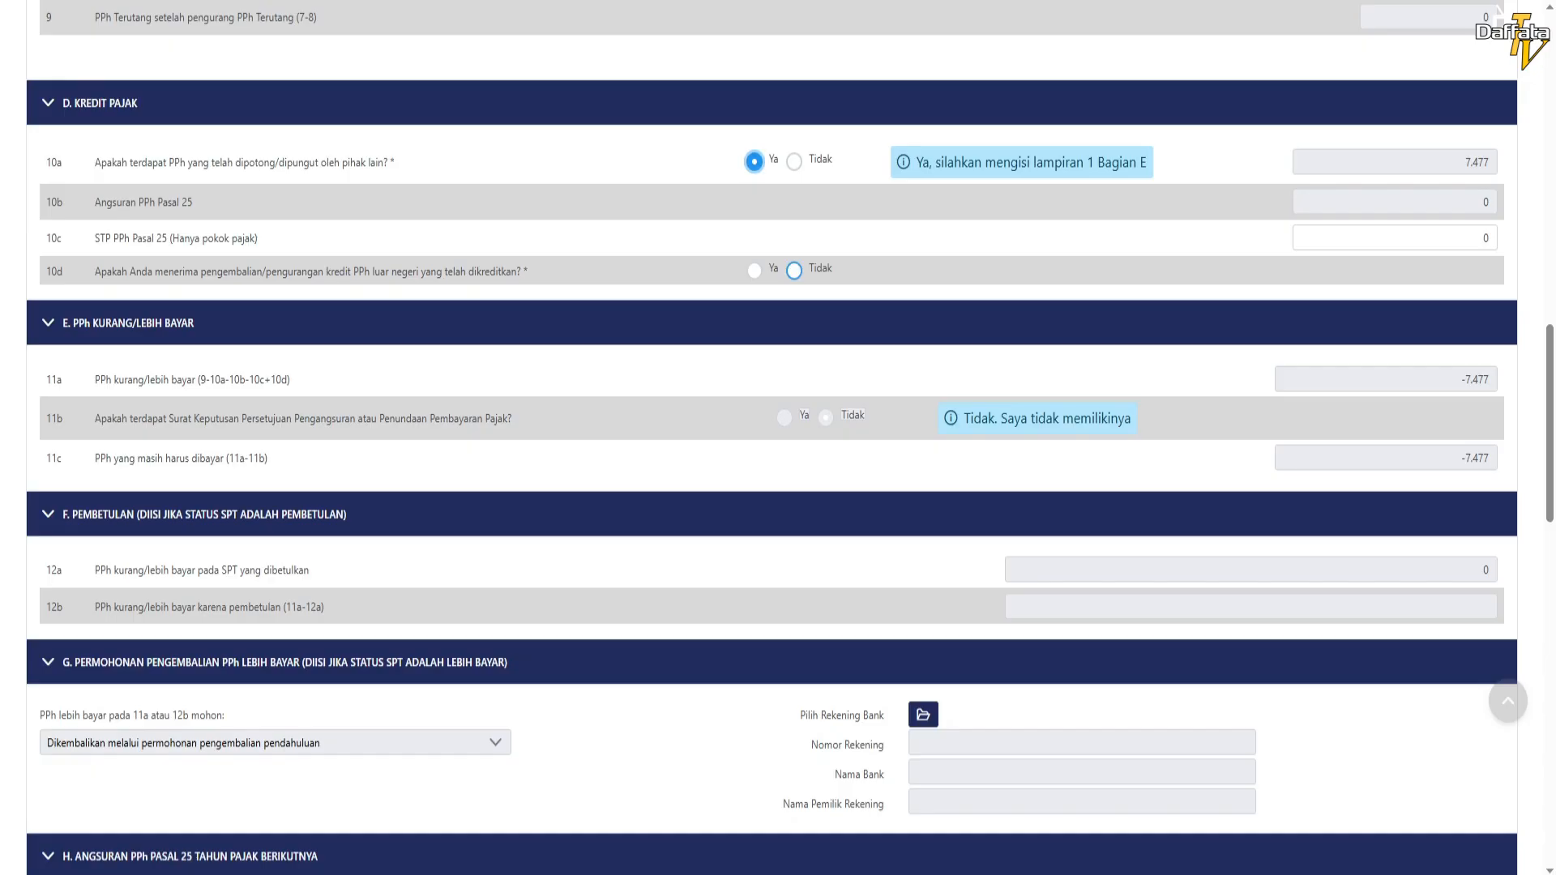
pyautogui.click(794, 271)
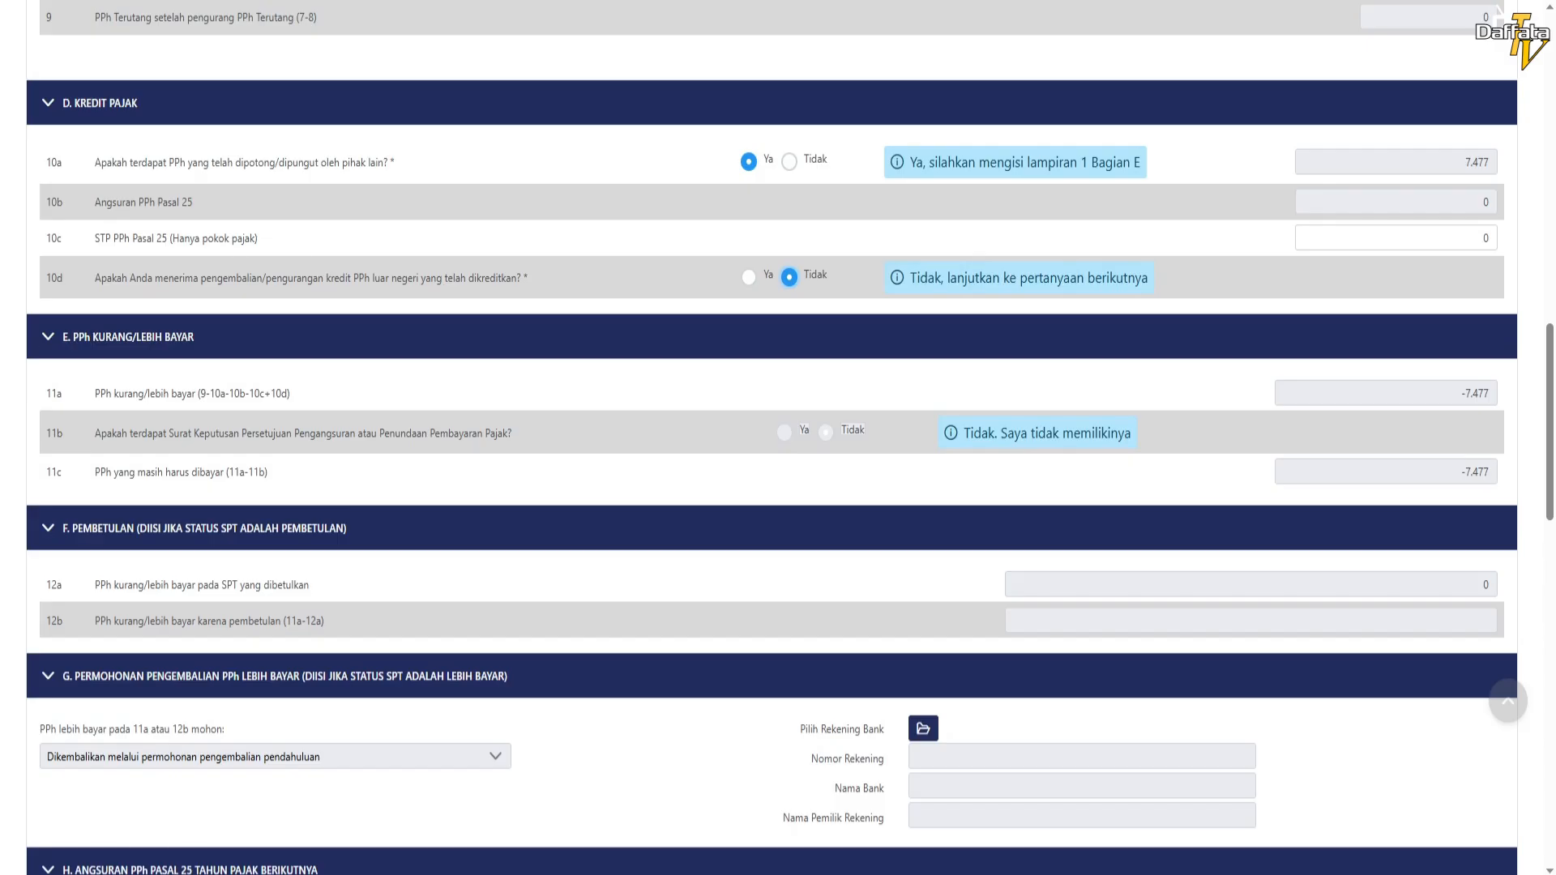
pyautogui.moveTo(1491, 472); pyautogui.dragTo(1456, 472)
# In section H, answer Tidak to the PPh Pasal 25 instalment questions 13a, 13b and 13c
pyautogui.scroll(-4, 1426, 365)
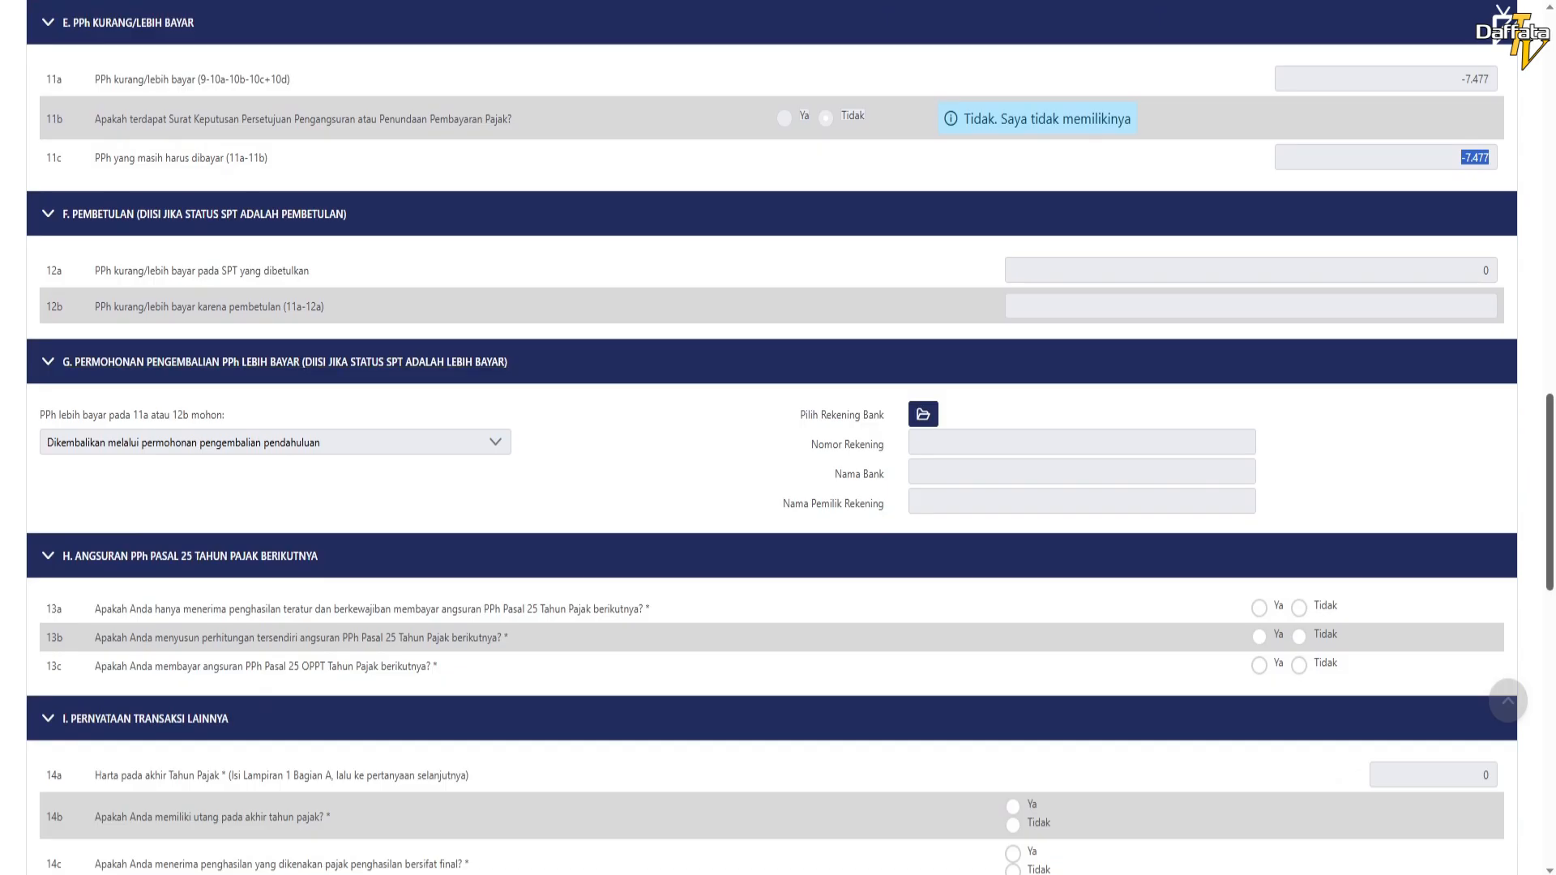
pyautogui.scroll(-4, 778, 437)
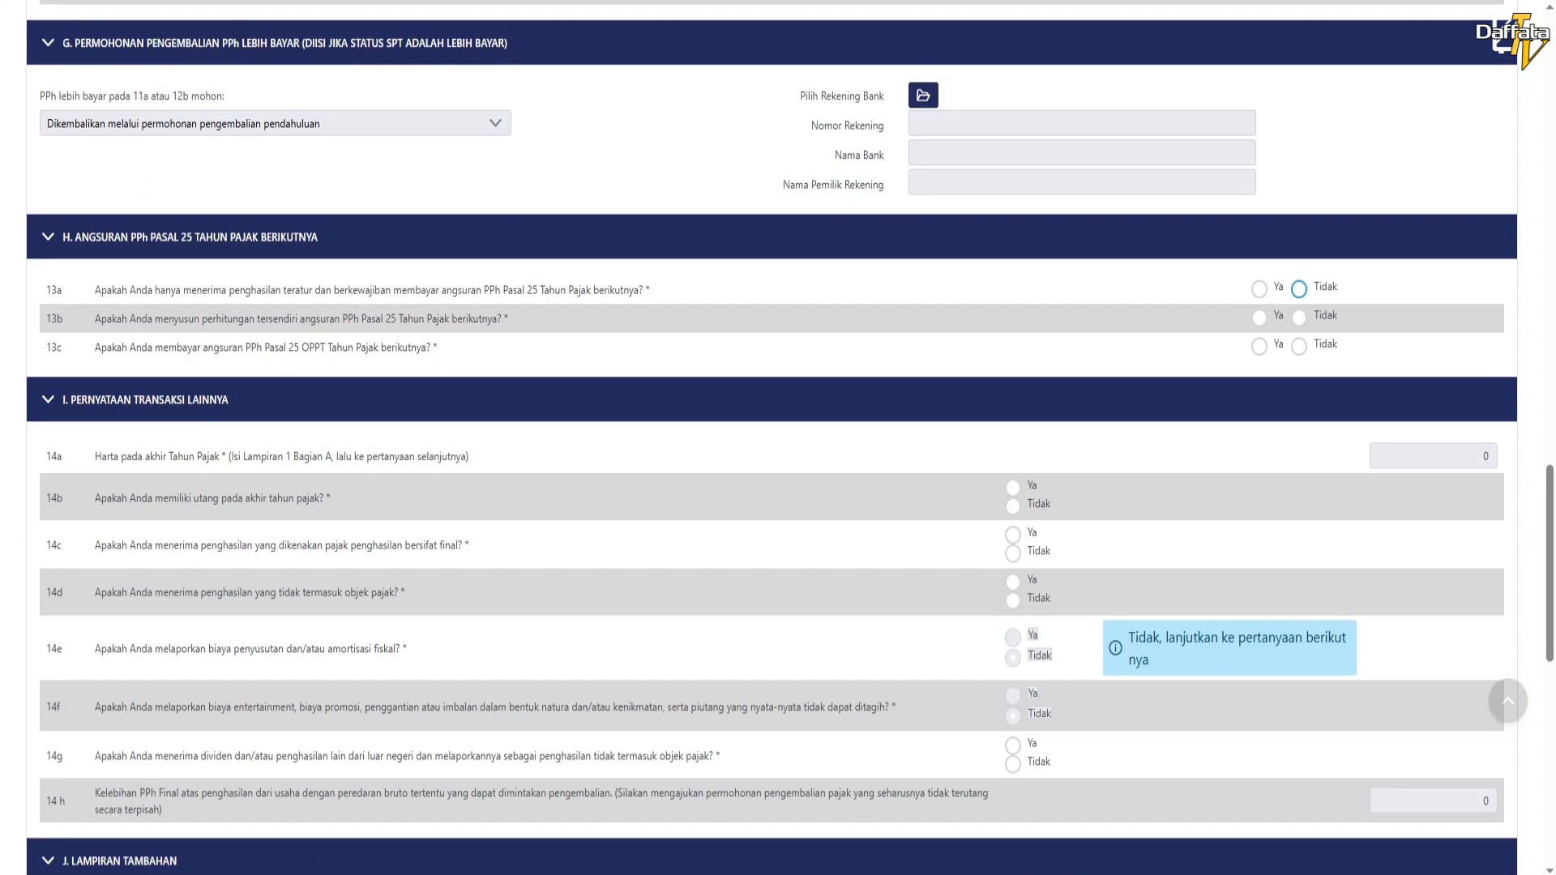
pyautogui.click(1299, 289)
pyautogui.click(965, 331)
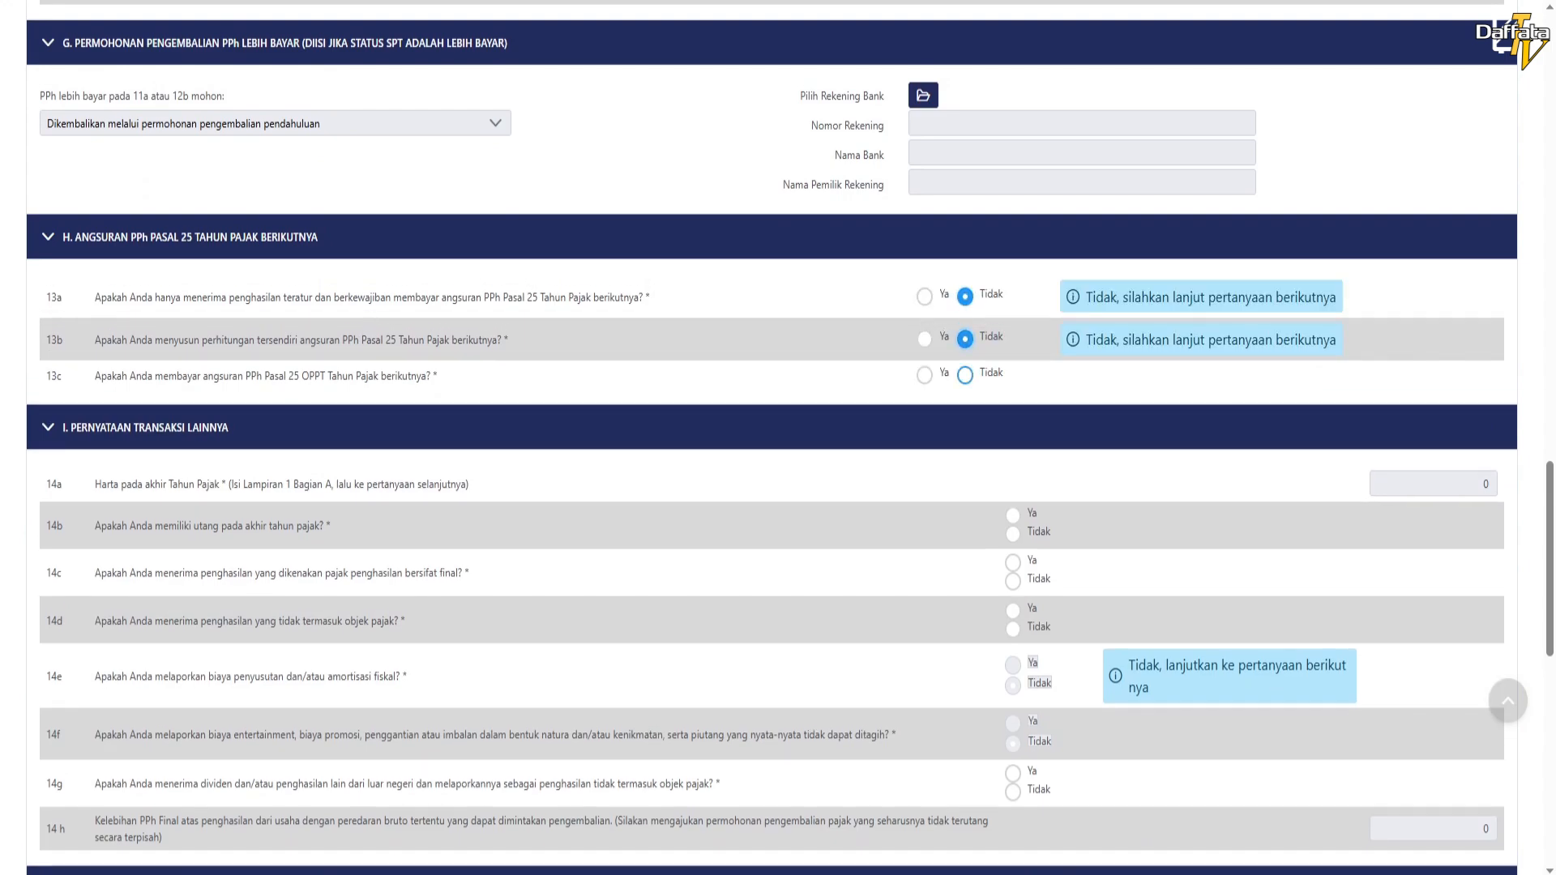
pyautogui.click(965, 375)
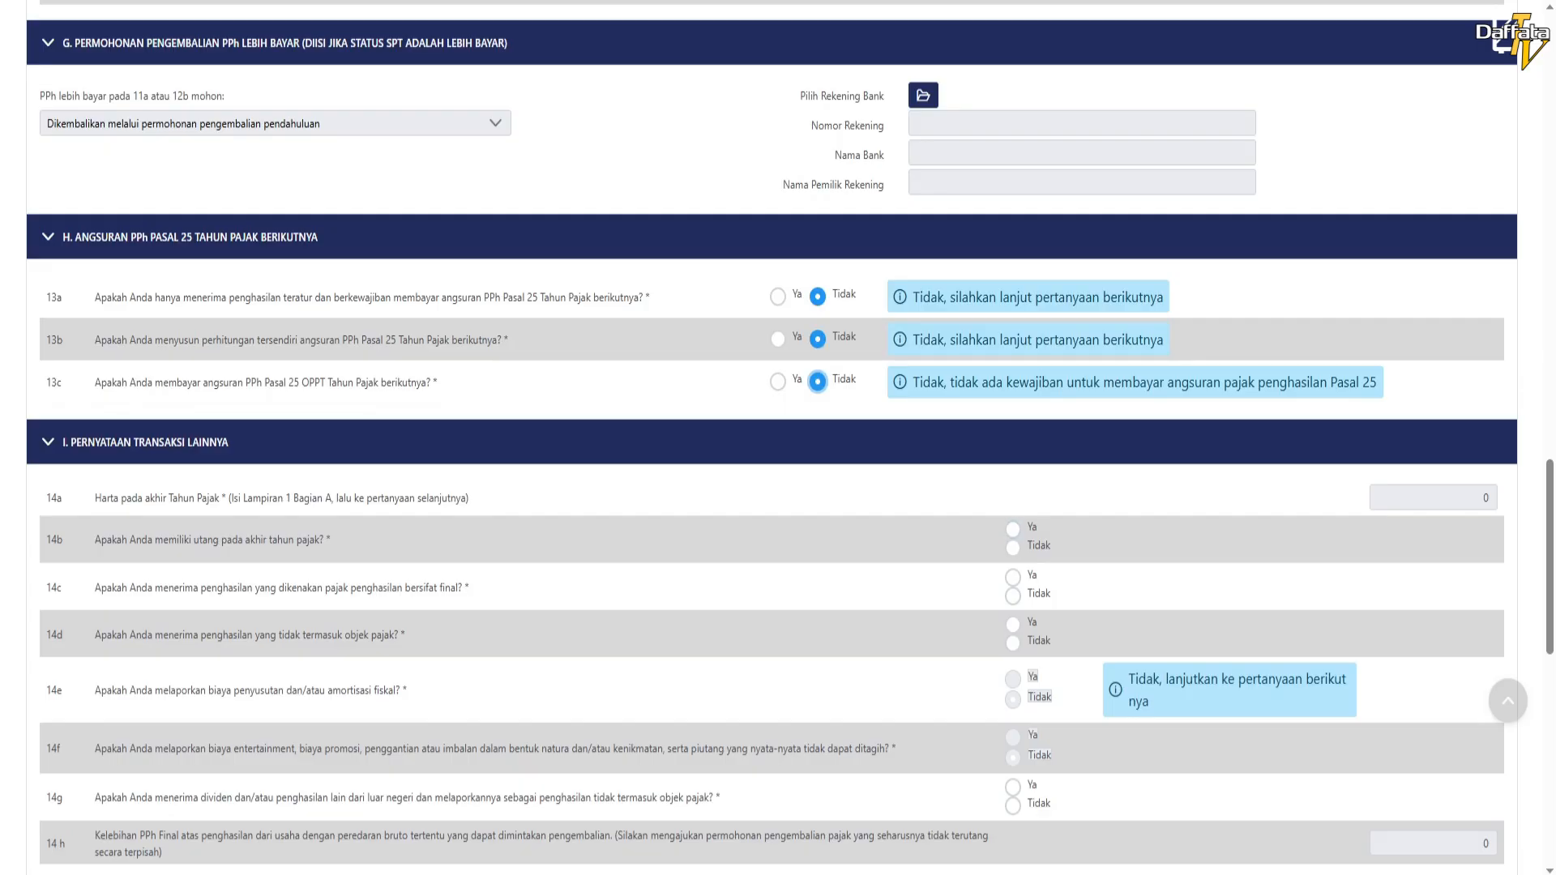
# In section I, answer Tidak to questions 14b, 14c, 14d and 14g
pyautogui.click(1013, 548)
pyautogui.click(1012, 613)
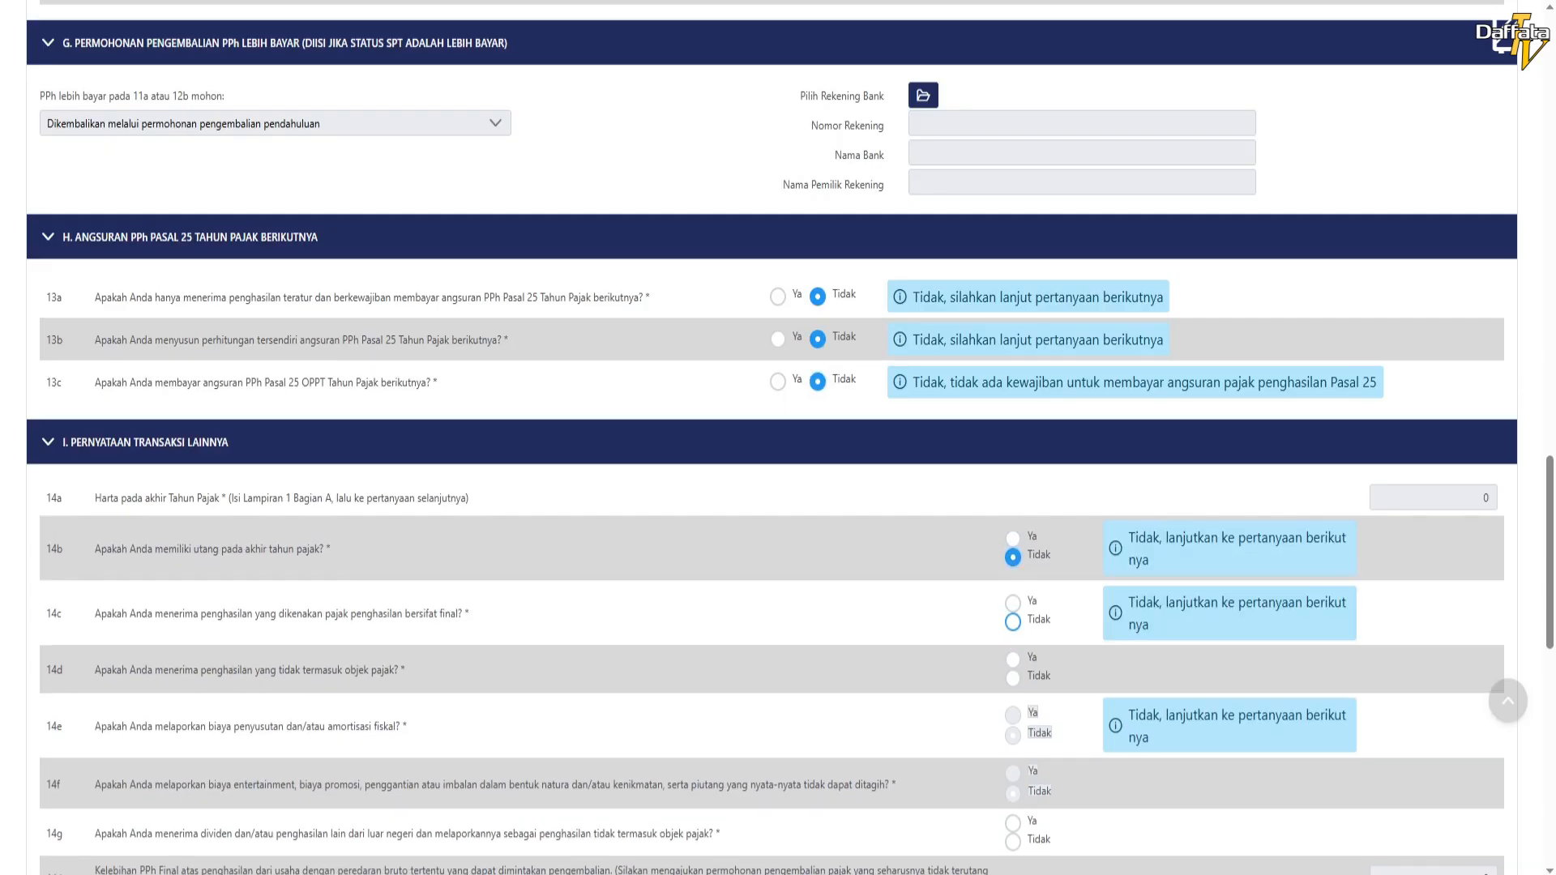
pyautogui.click(1013, 678)
pyautogui.click(1012, 860)
# Agree to the truthfulness declaration in section K and save the return as a draft
pyautogui.scroll(-7, 1012, 860)
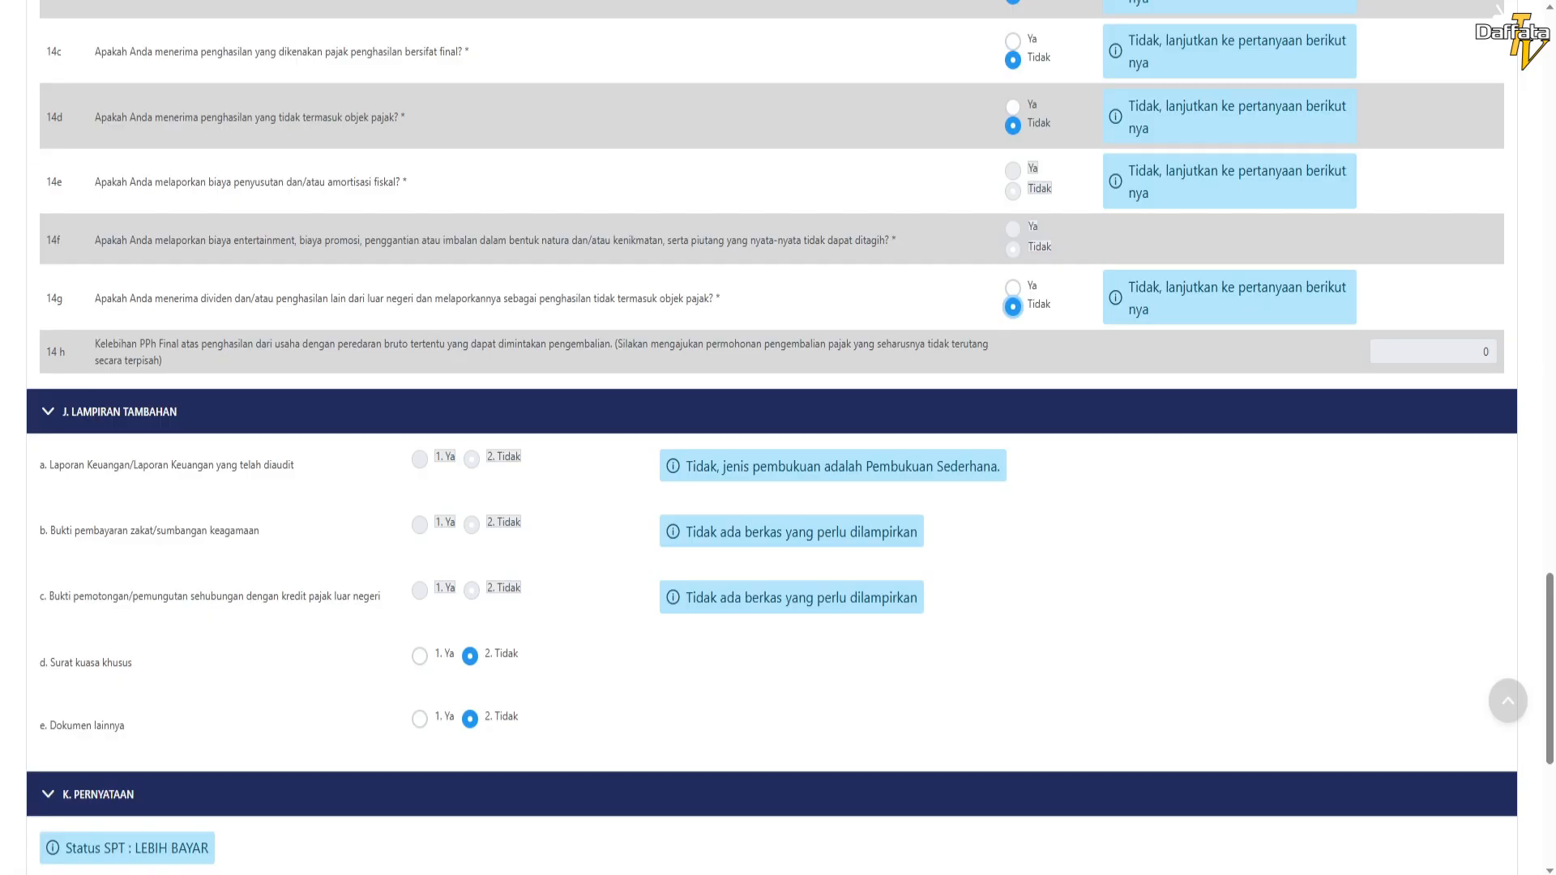
pyautogui.scroll(-5, 778, 437)
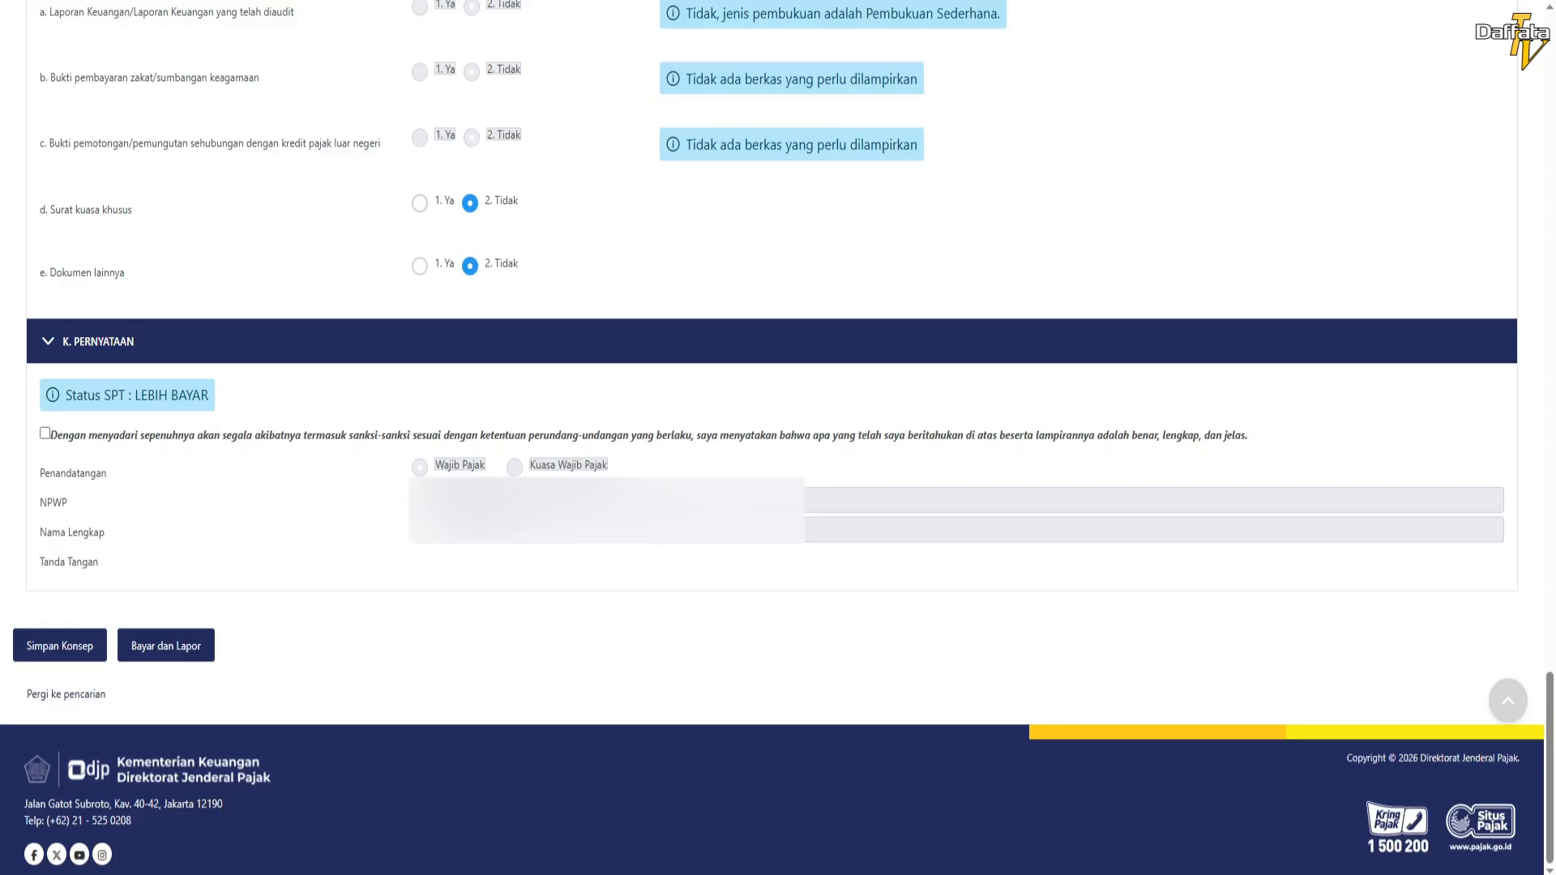
pyautogui.click(45, 434)
pyautogui.click(60, 646)
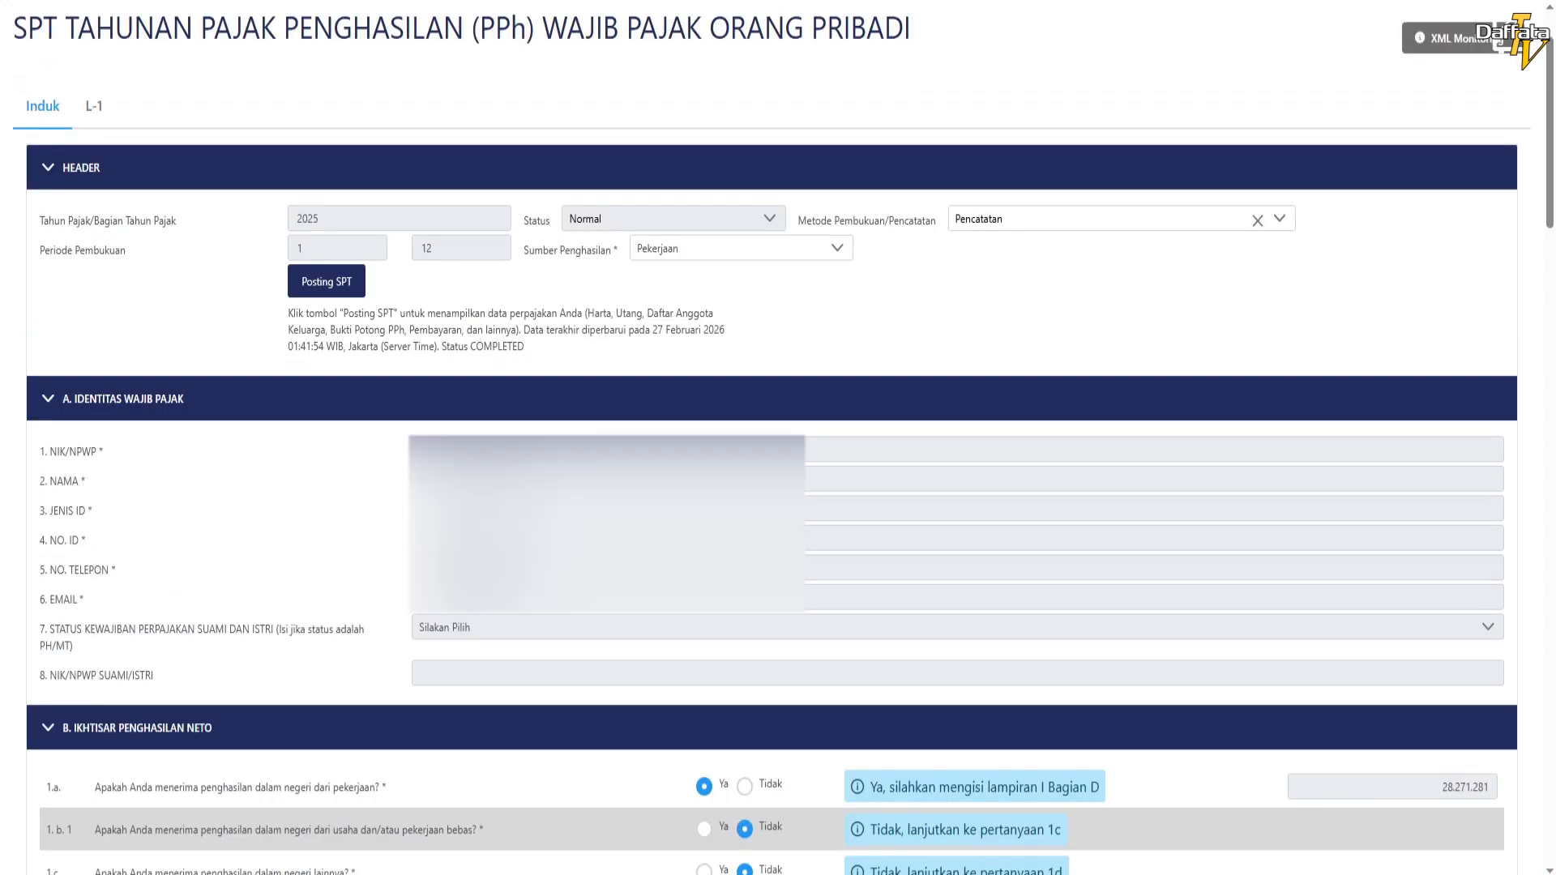
# Open attachment L-1 at the Kas dan Setara Kas table of year-end assets
pyautogui.click(94, 106)
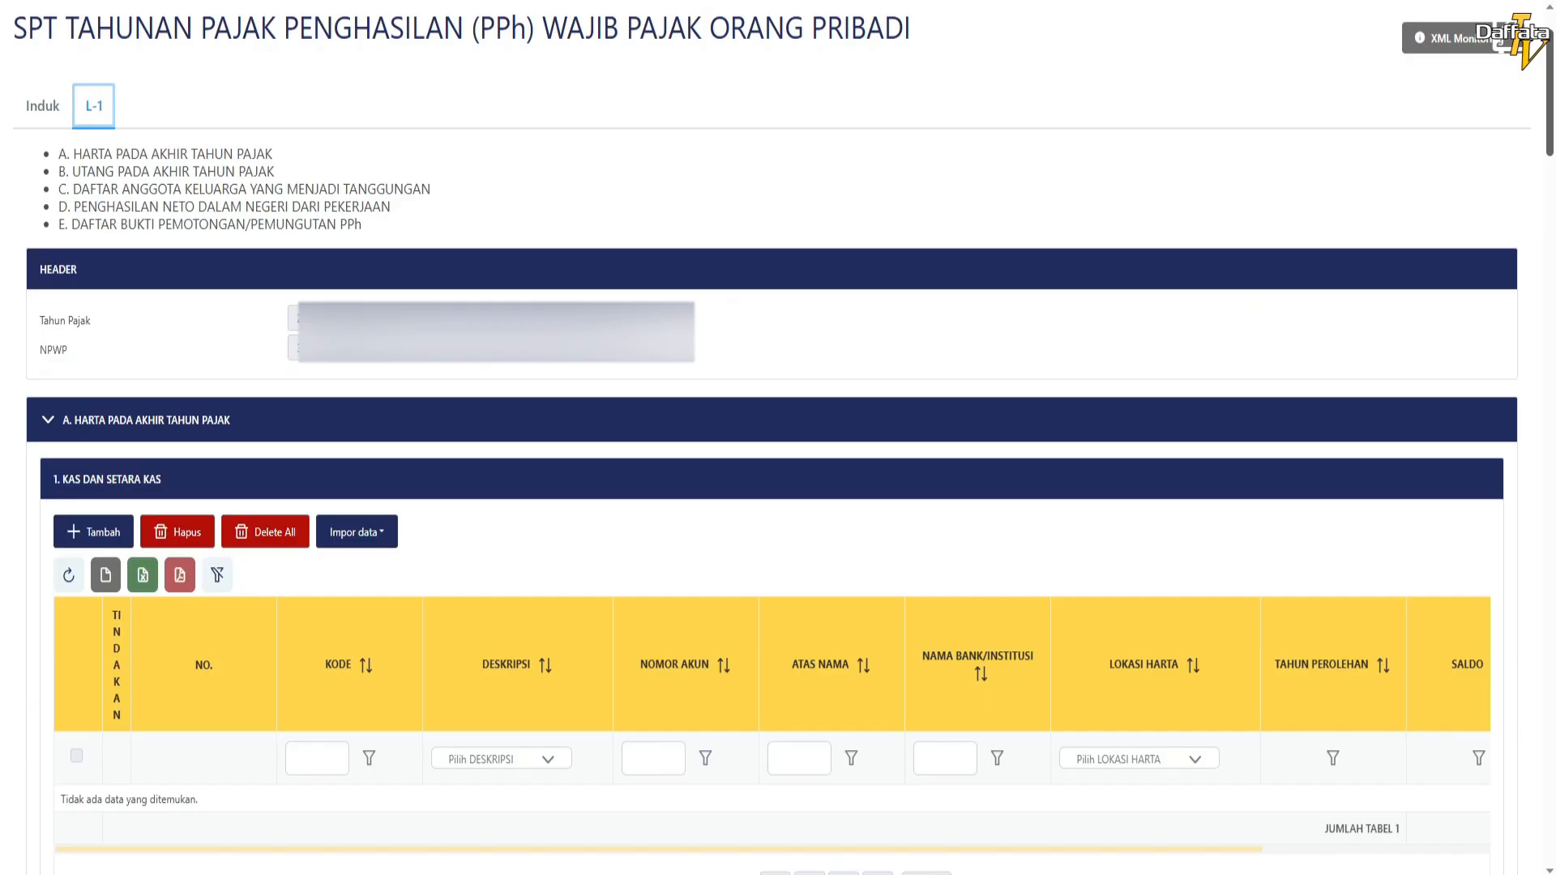
pyautogui.scroll(1, 772, 437)
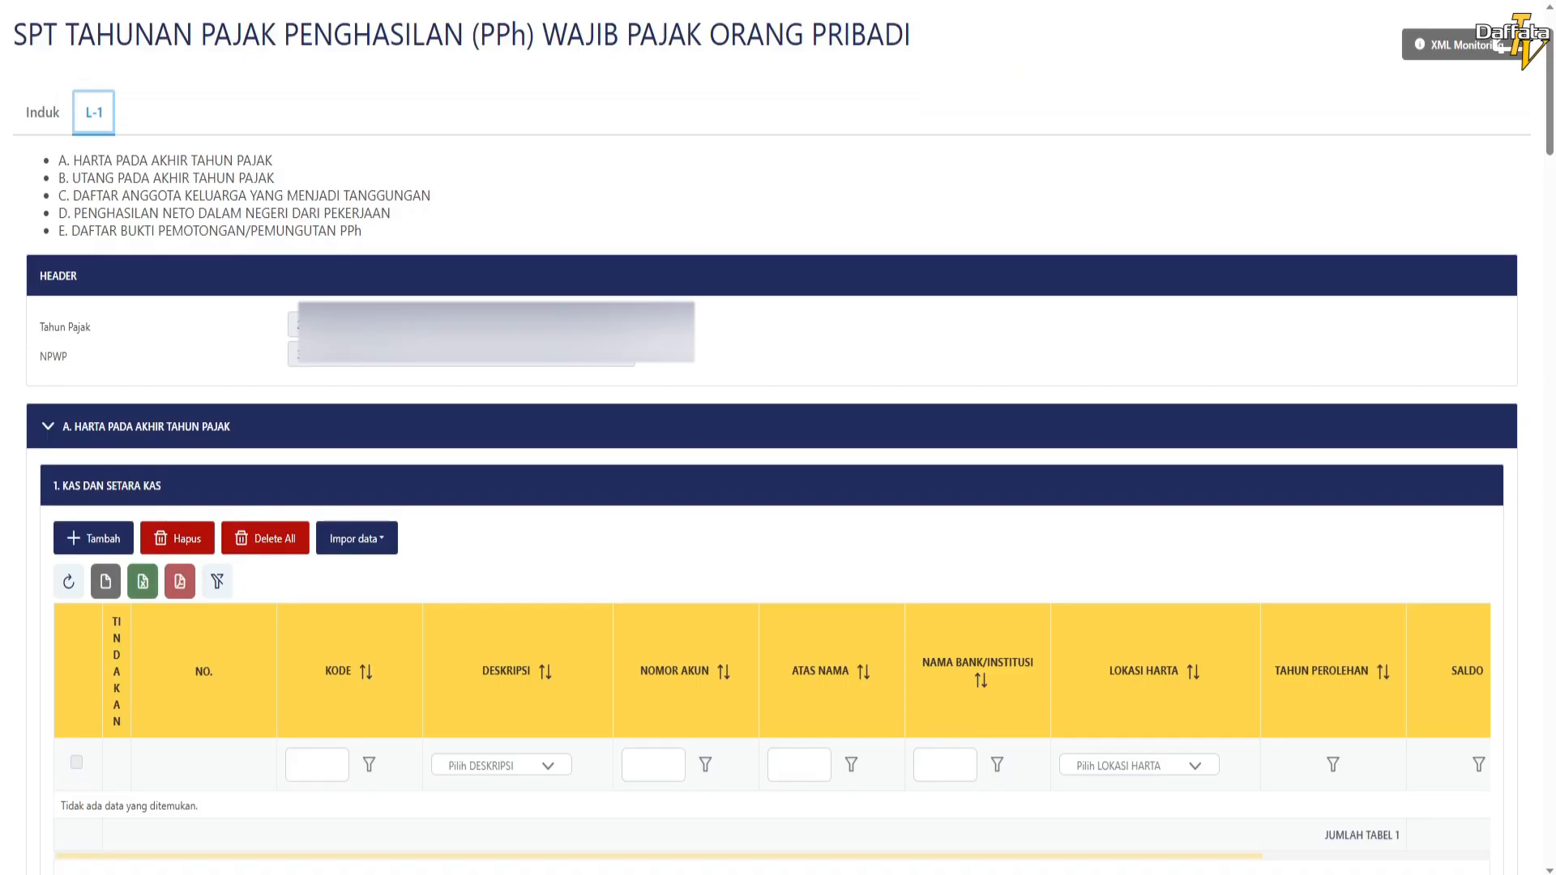
pyautogui.scroll(-5, 97, 130)
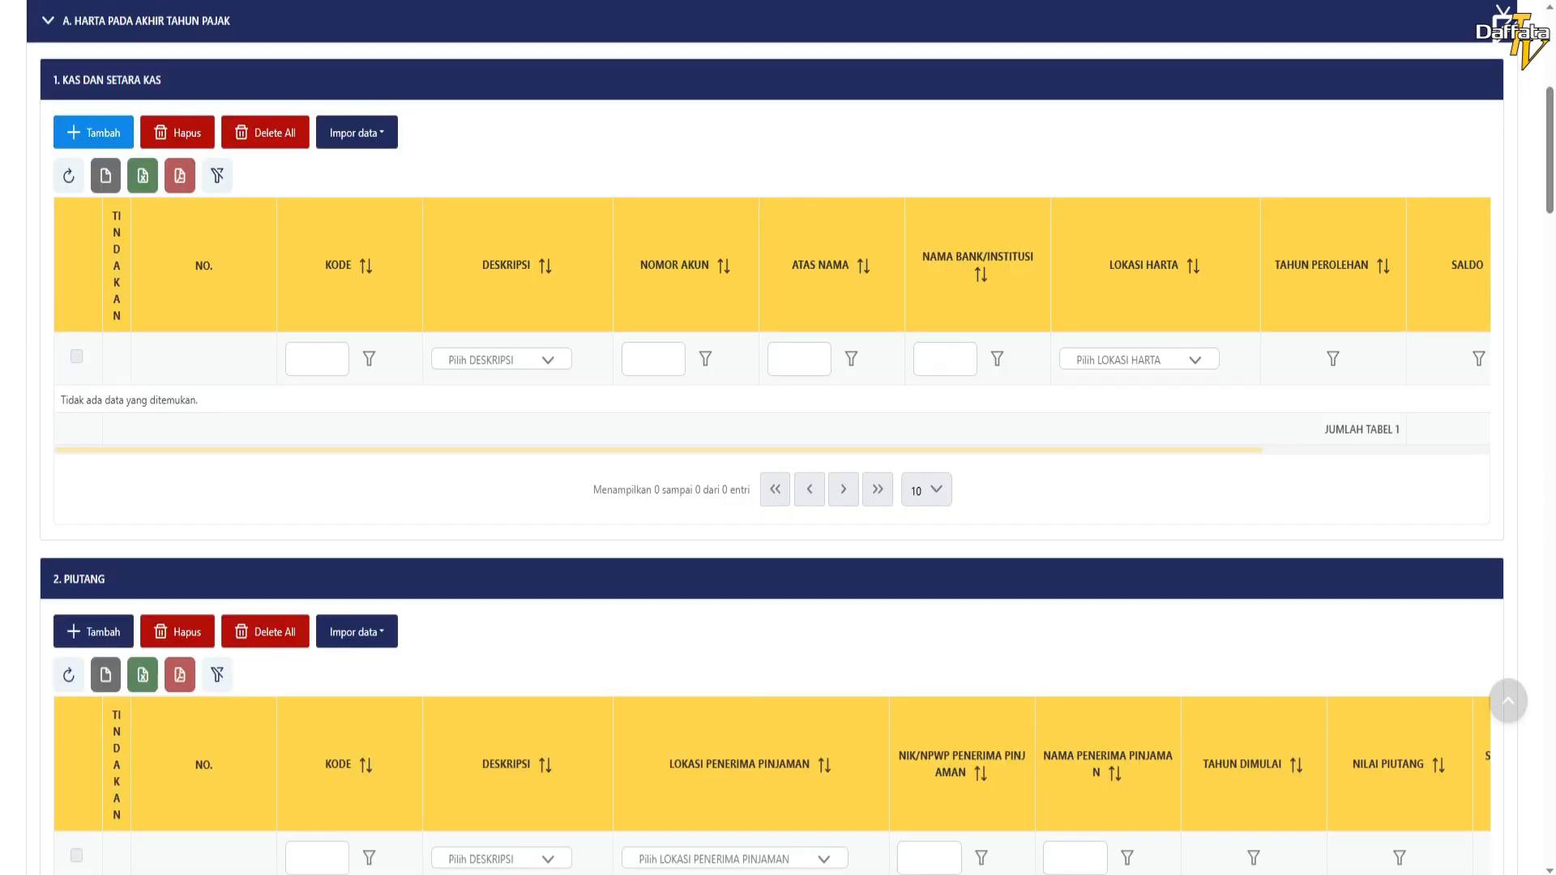
# Start a Kas dan Setara Kas entry with description Uang Tunai/Bank Note/Koin and asset location Indonesia
pyautogui.click(93, 132)
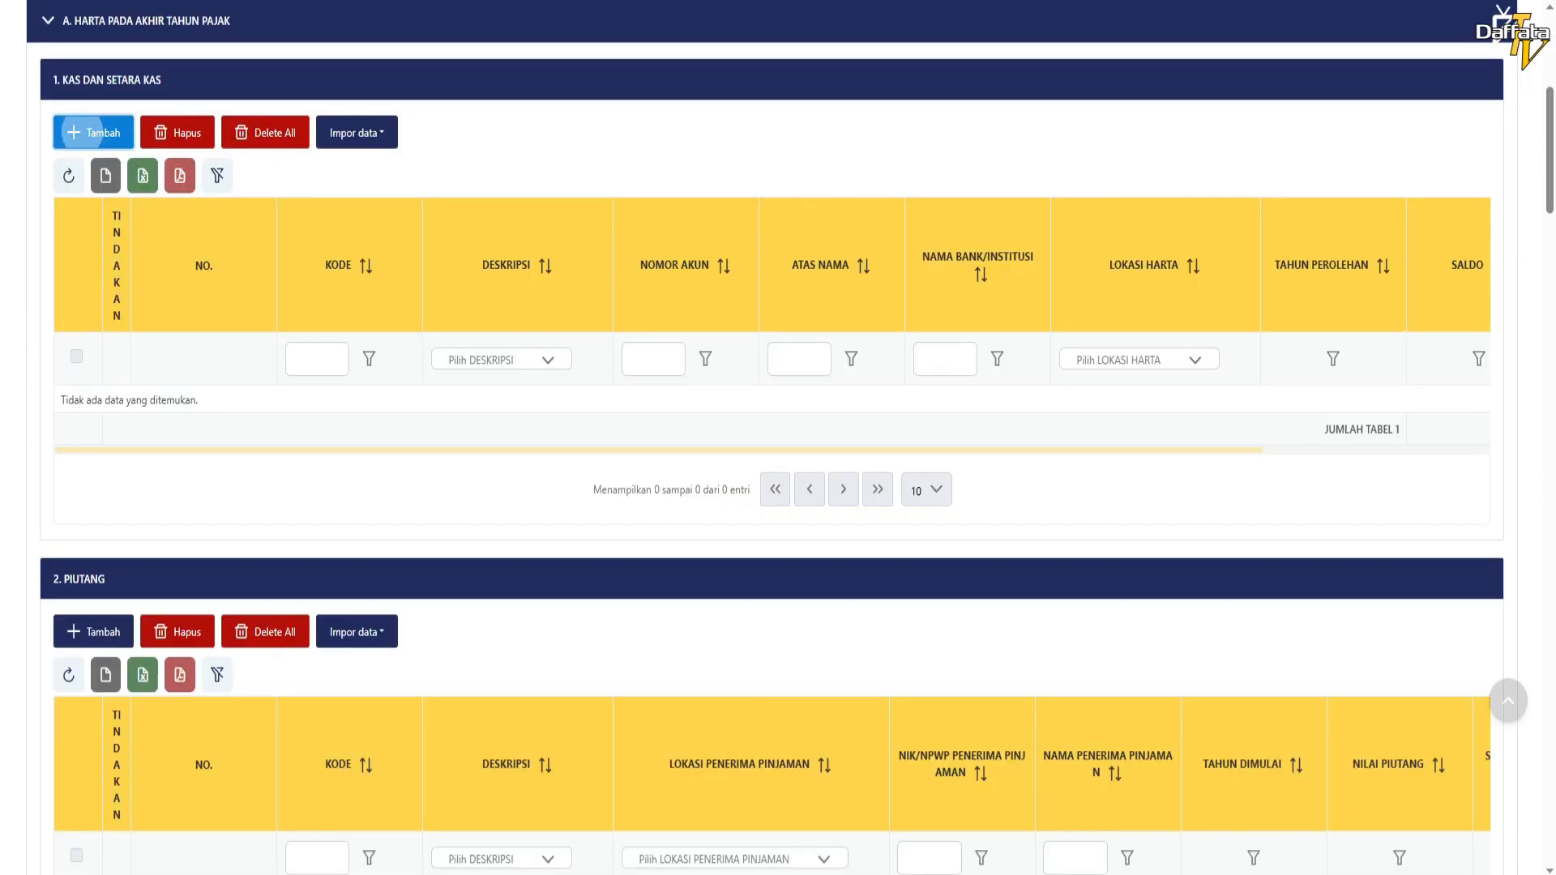
pyautogui.click(881, 346)
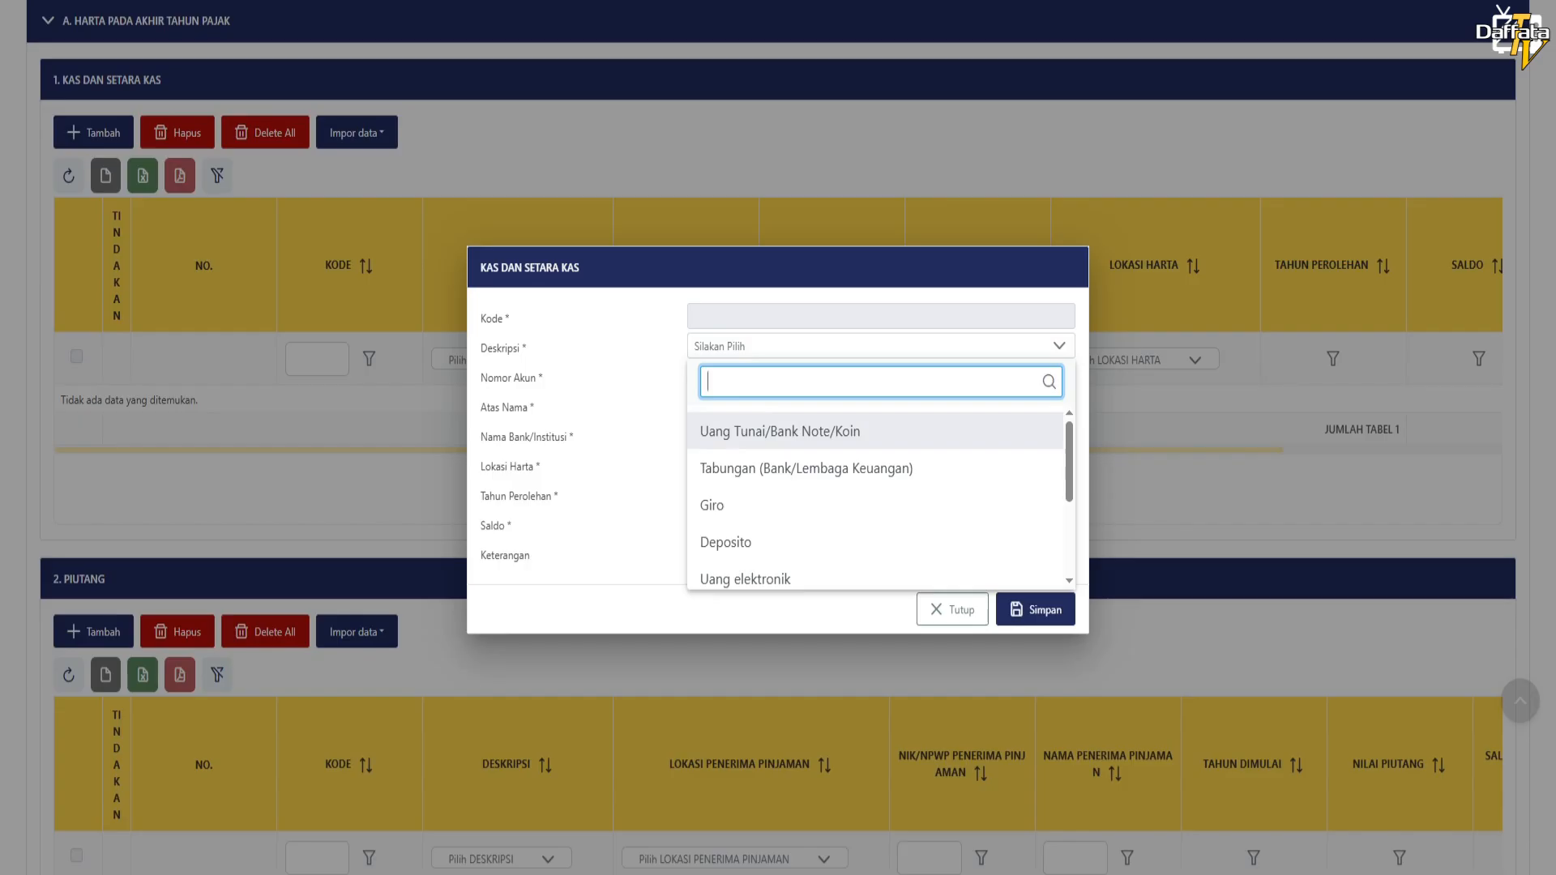
pyautogui.press('Return')
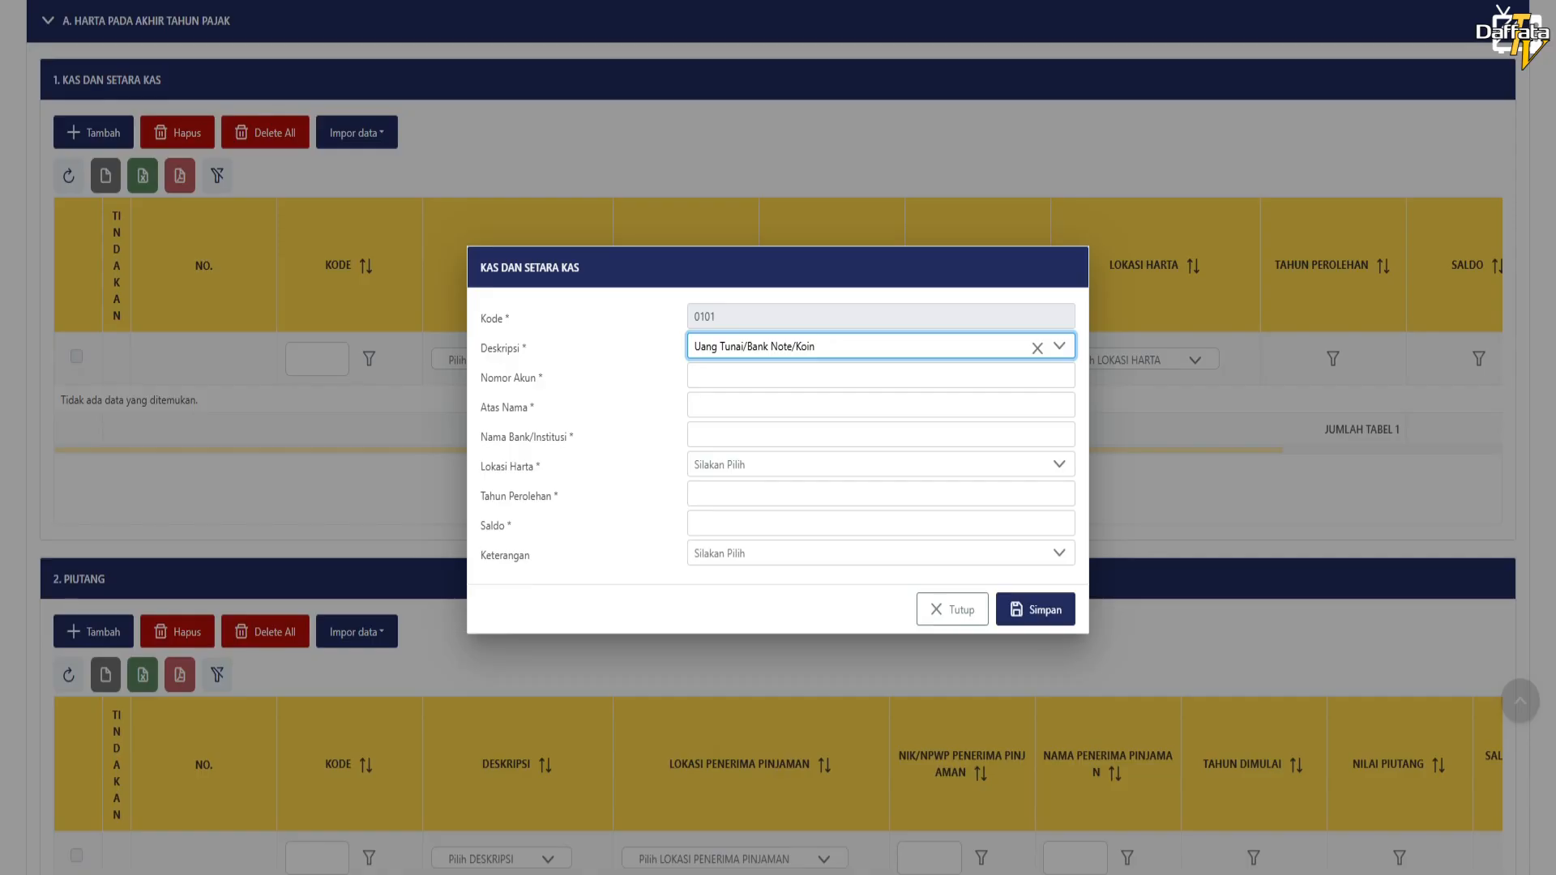
pyautogui.click(881, 464)
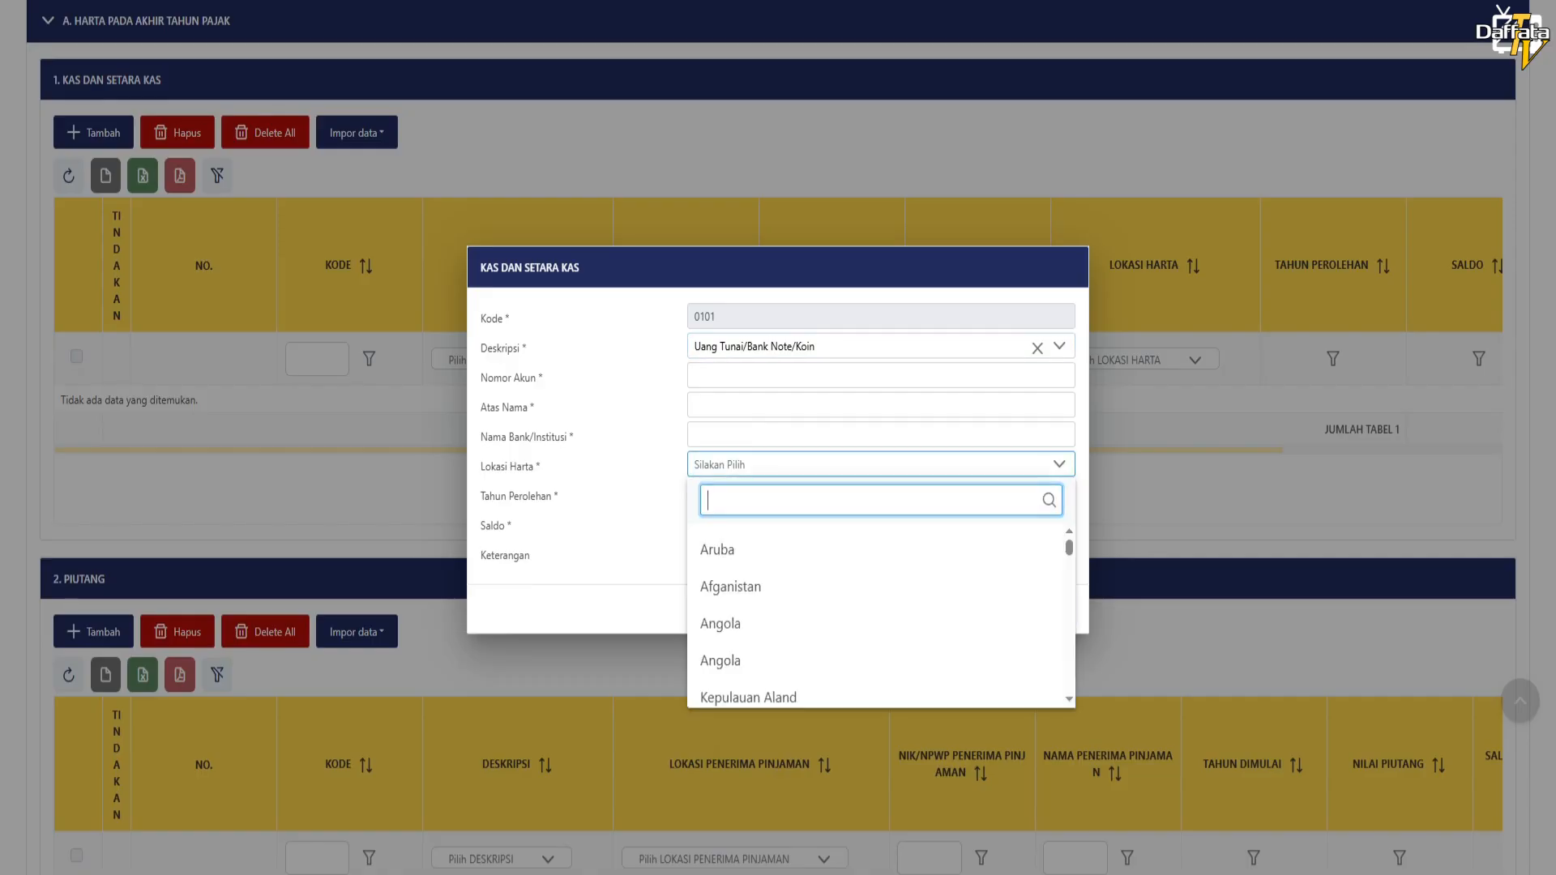
pyautogui.write('in')
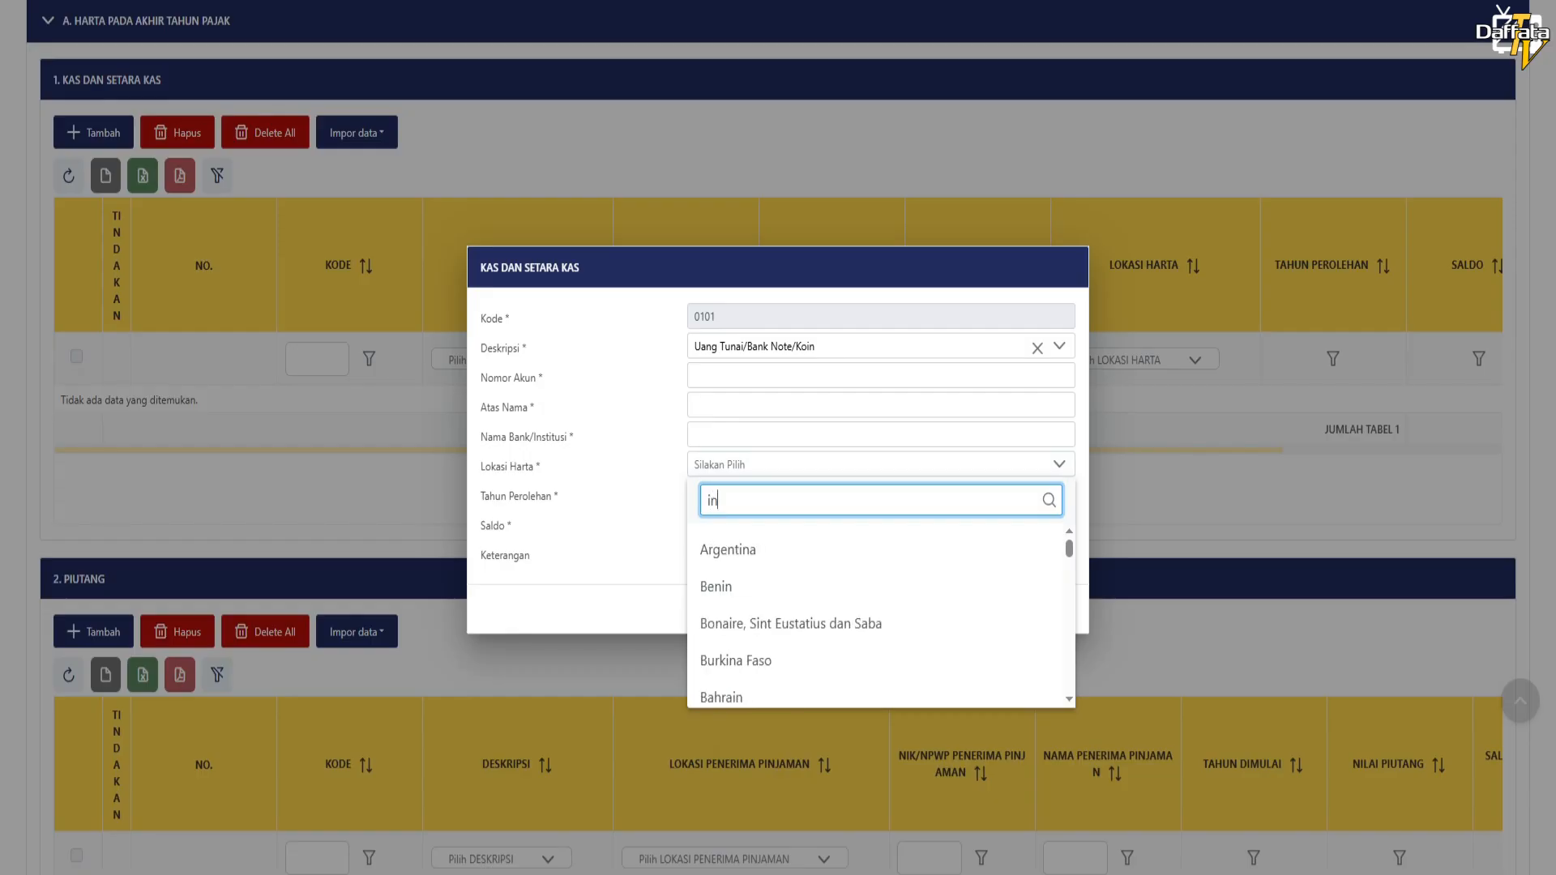
pyautogui.write('d')
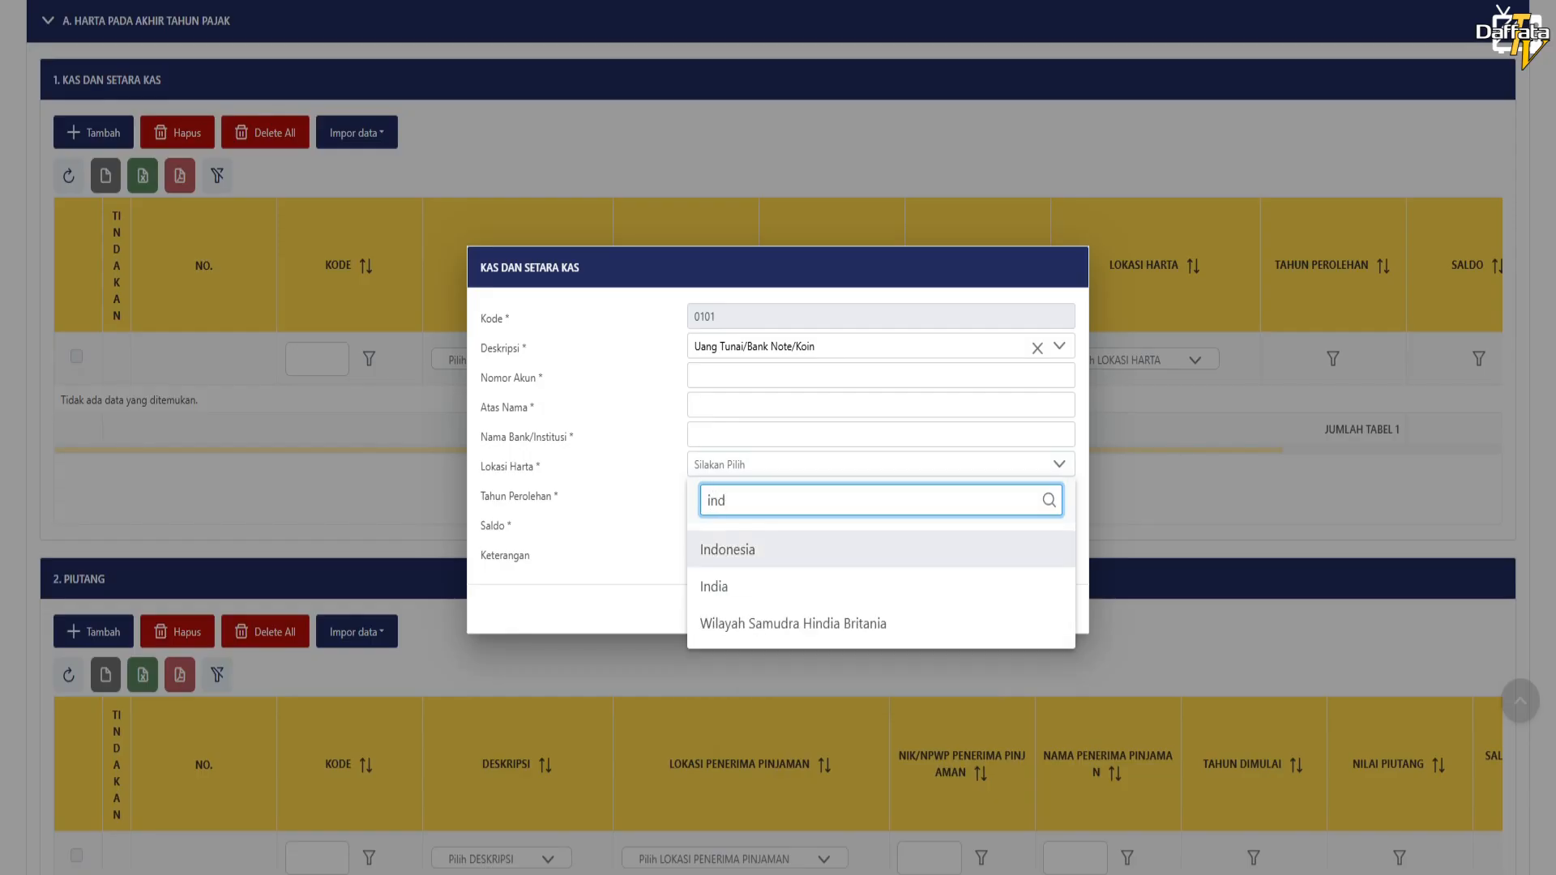
pyautogui.press('Return')
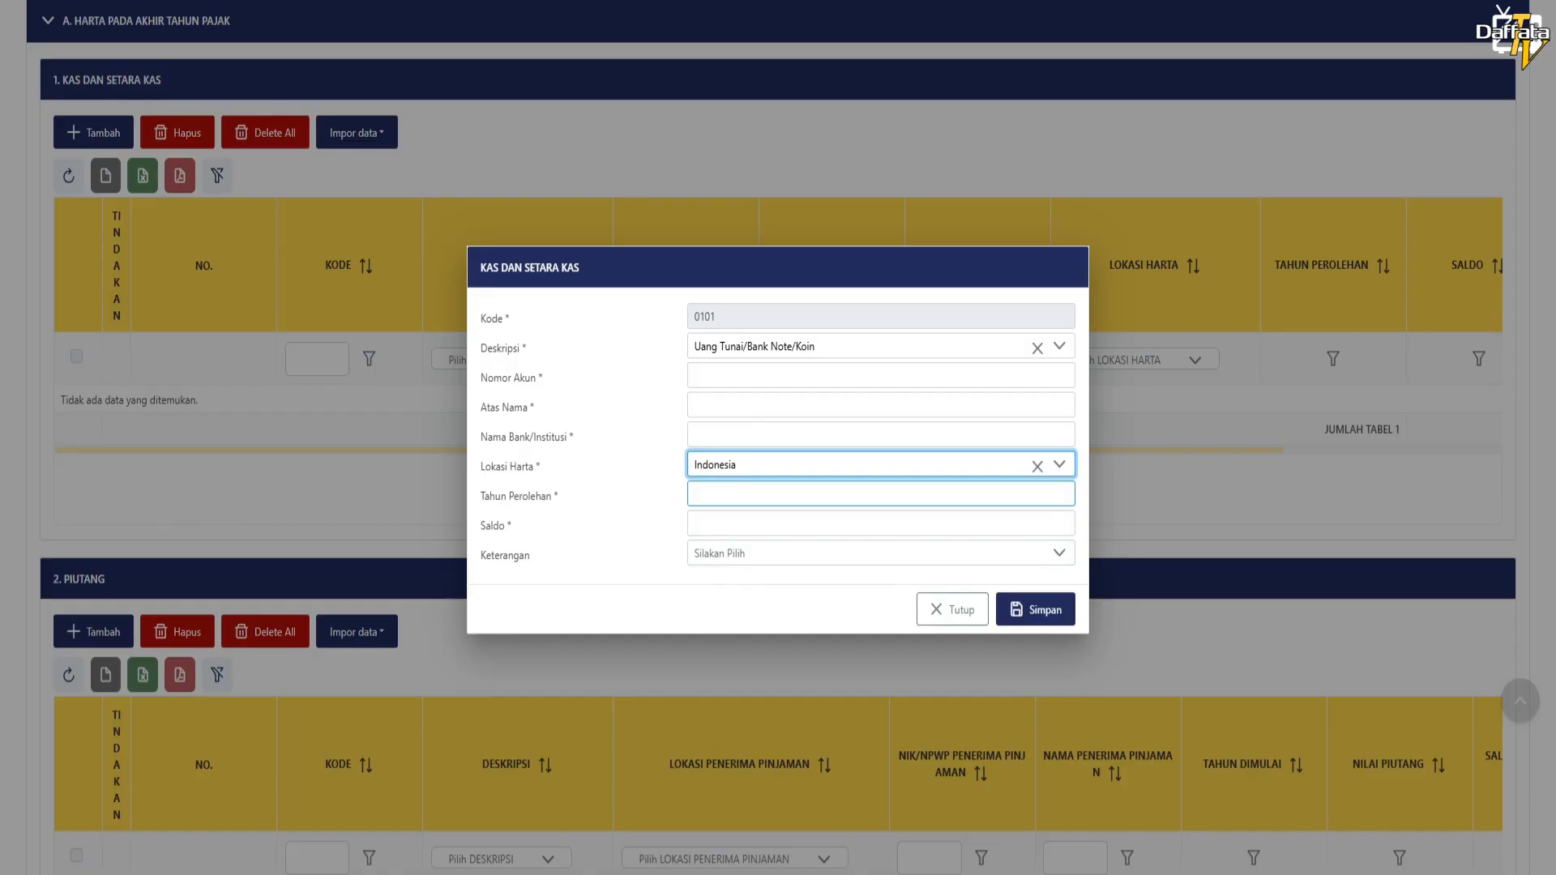
pyautogui.click(633, 495)
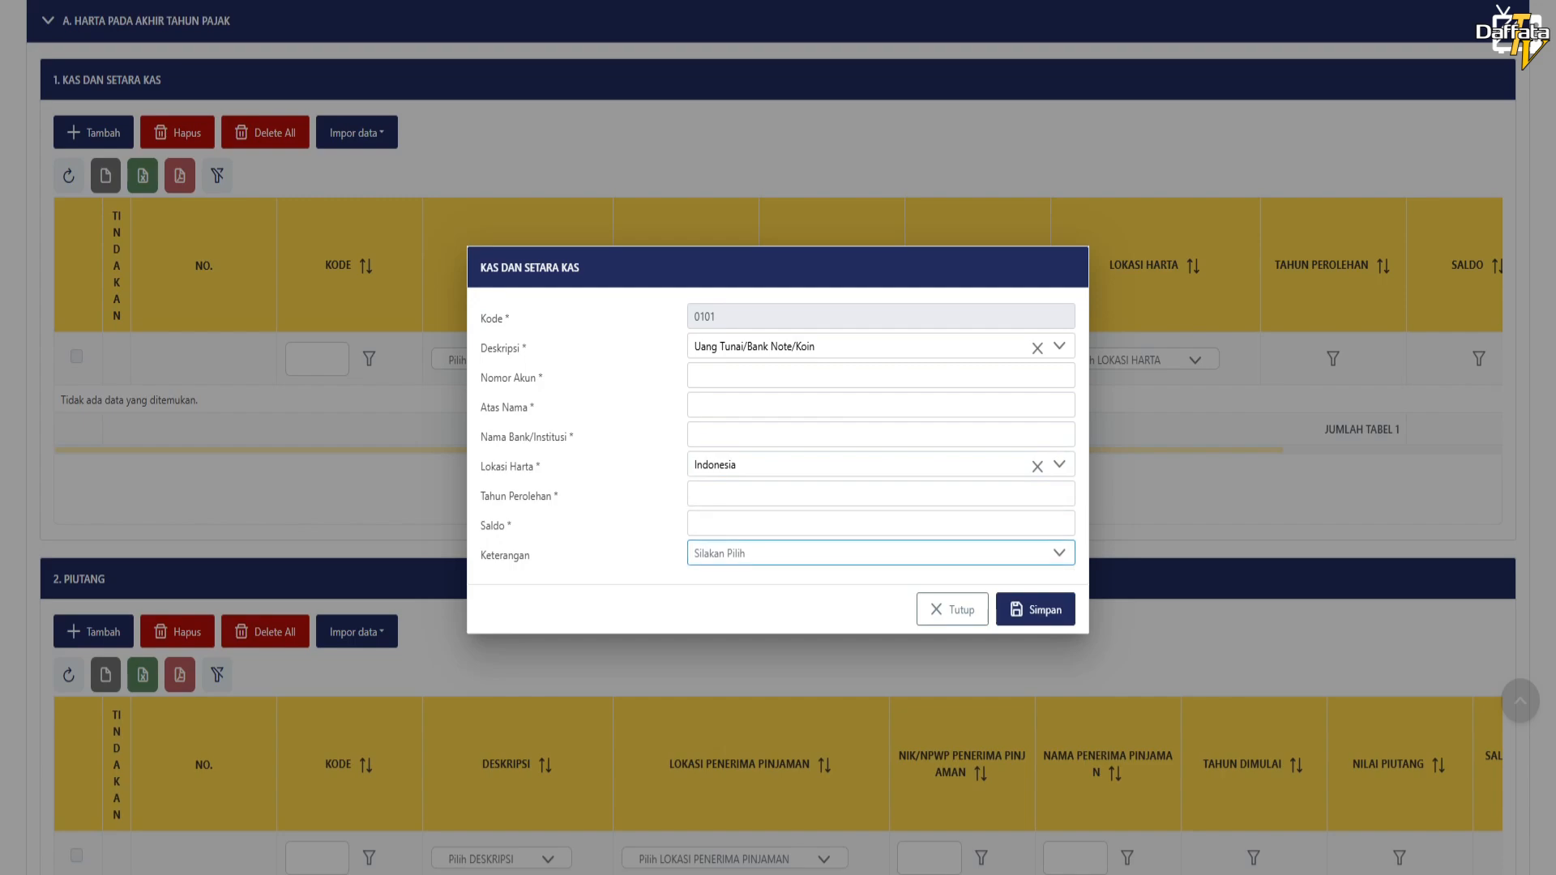
pyautogui.click(881, 554)
pyautogui.click(632, 555)
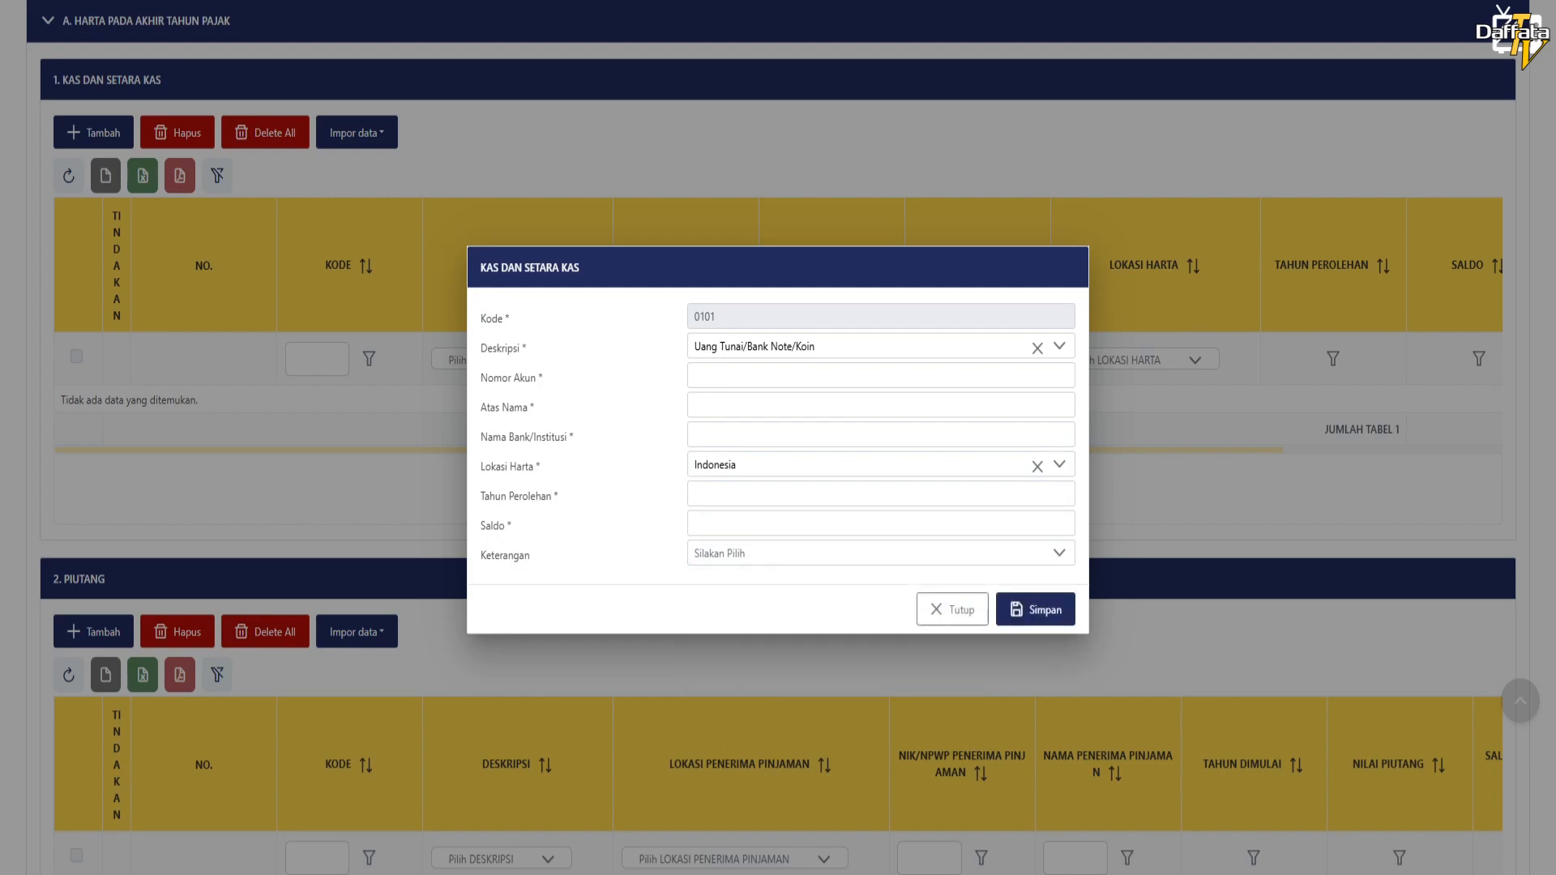
# Change the entry's description to Tabungan (Bank/Lembaga Keuangan), enter mndari as the bank name, and close the form without saving
pyautogui.click(881, 346)
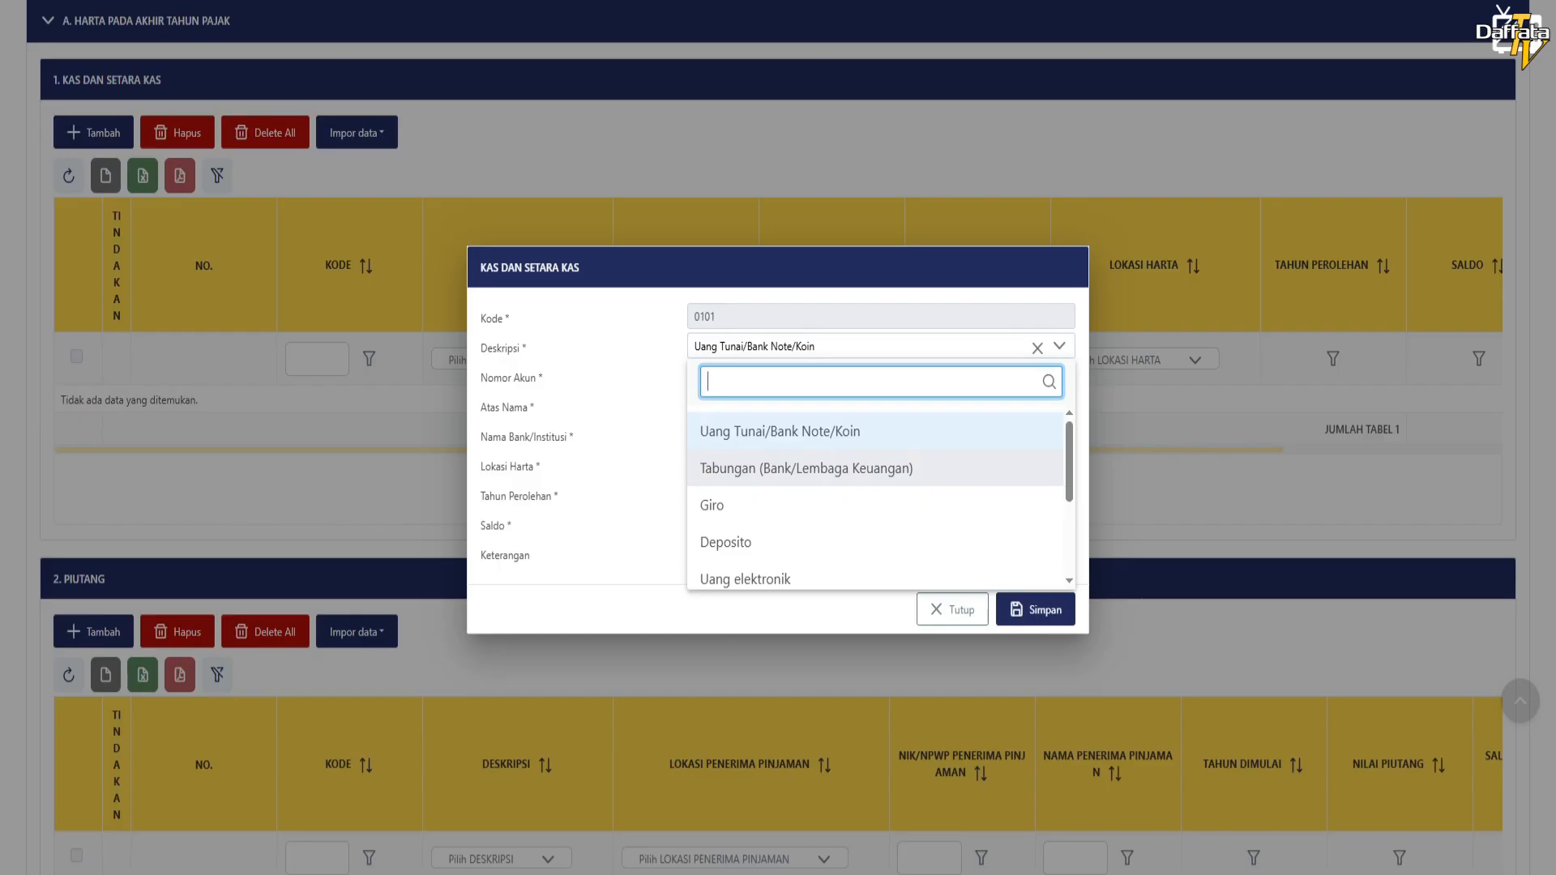
pyautogui.click(806, 469)
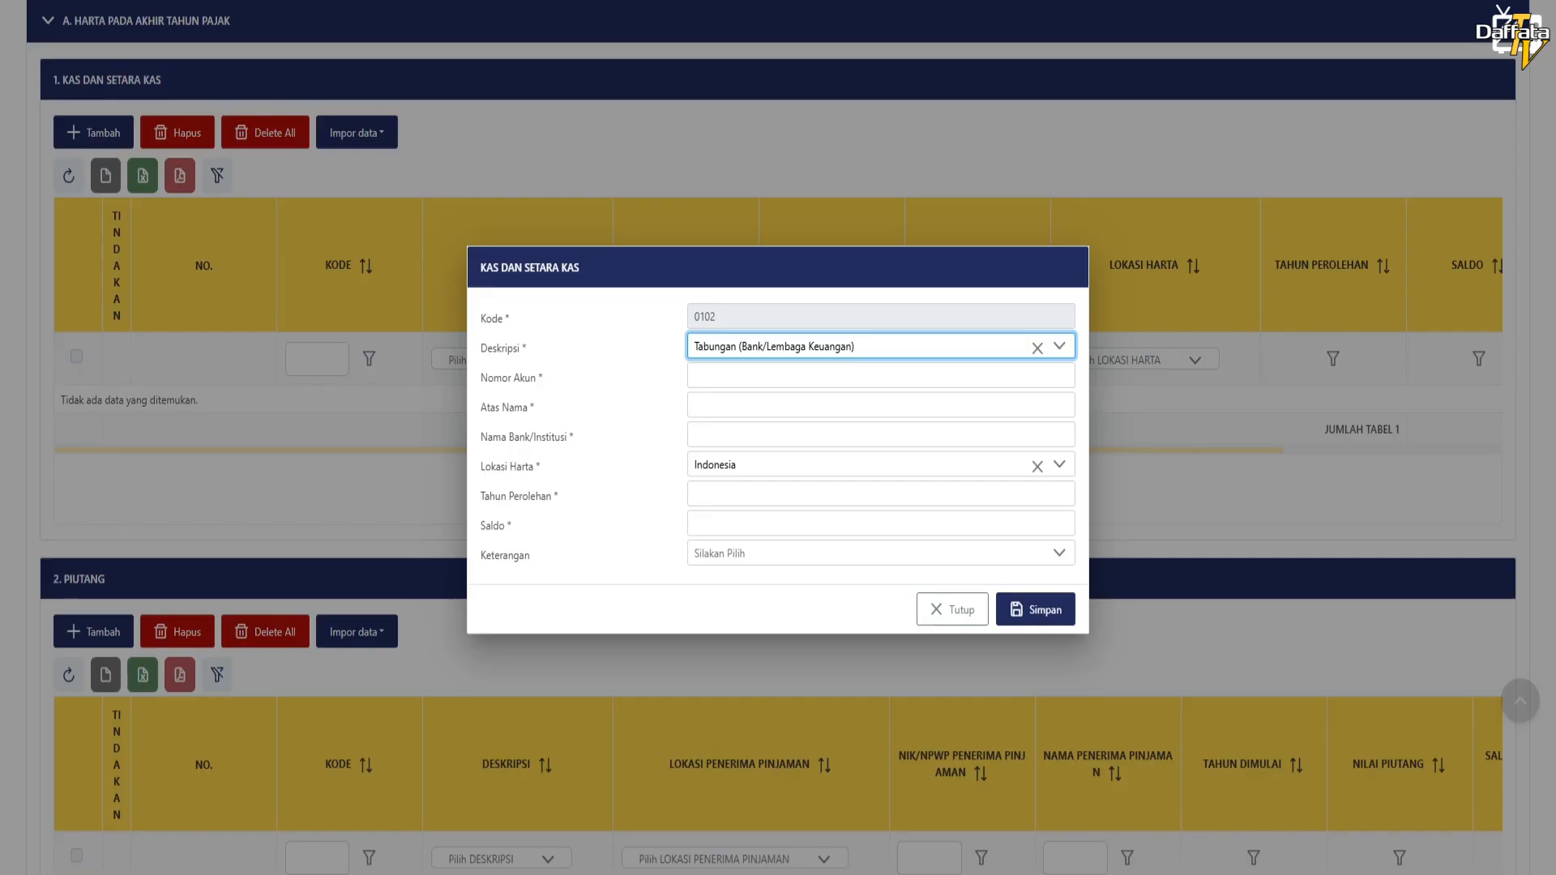
pyautogui.click(880, 435)
pyautogui.write('ab')
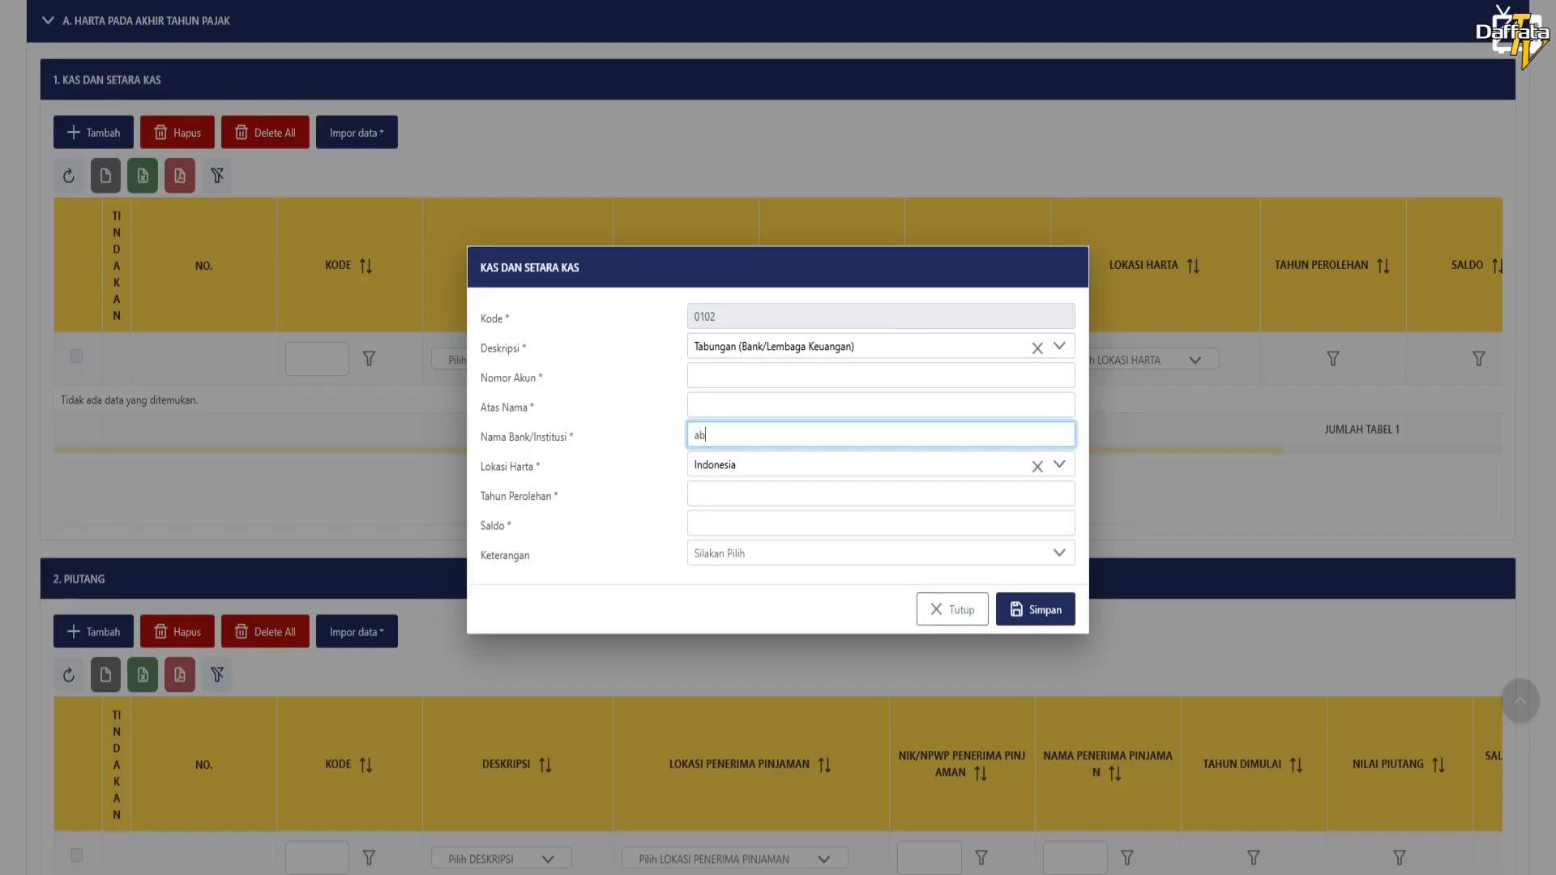
pyautogui.write('c')
pyautogui.press('BackSpace')
pyautogui.press('BackSpace')
pyautogui.press('BackSpace')
pyautogui.write('mndari')
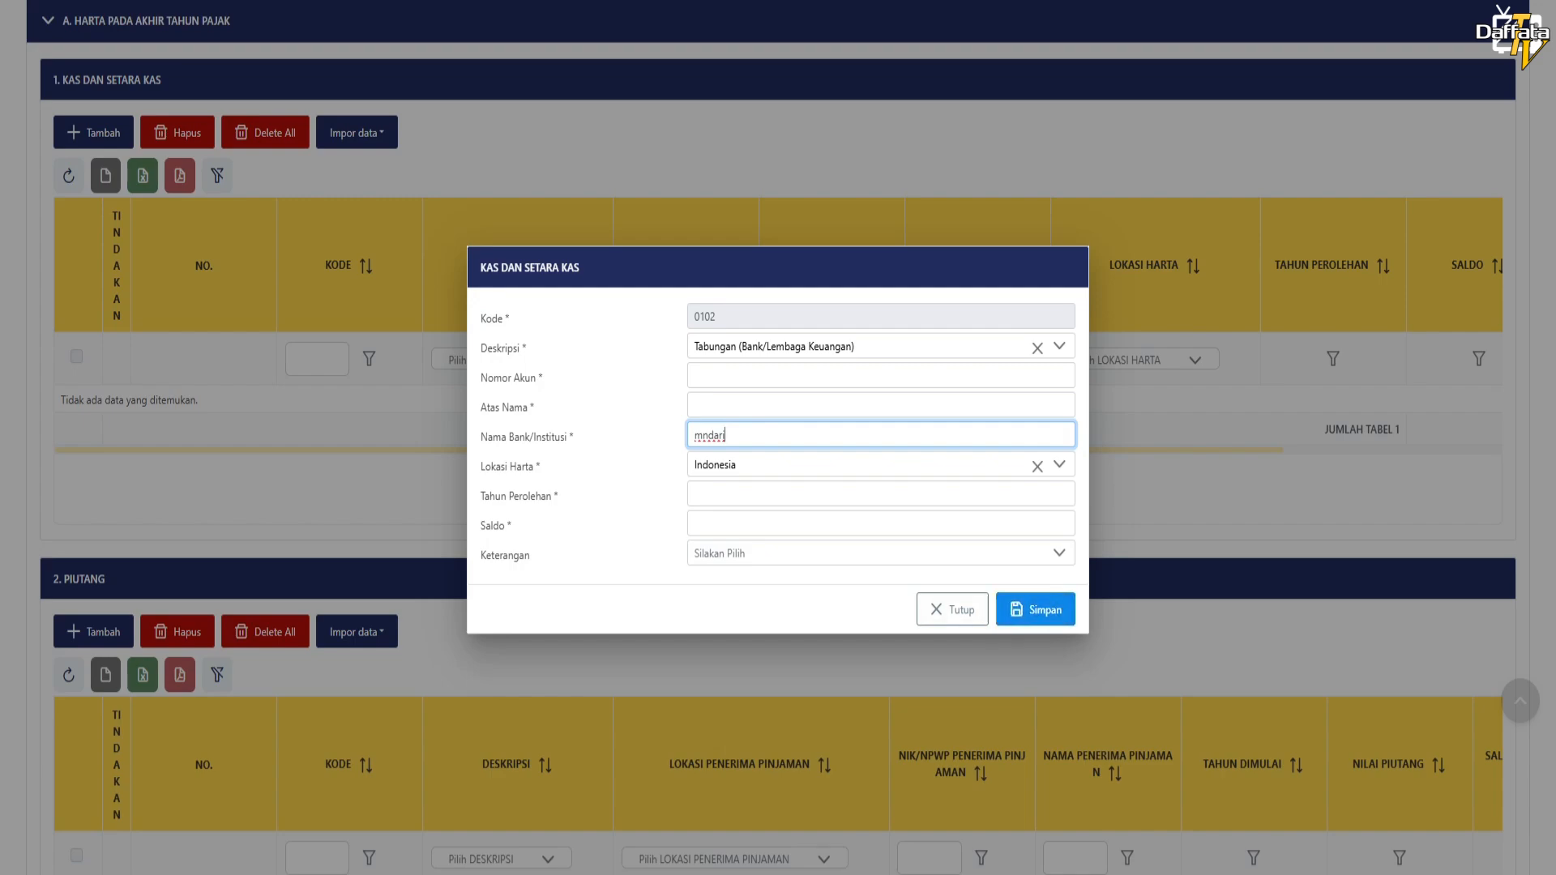
pyautogui.click(952, 610)
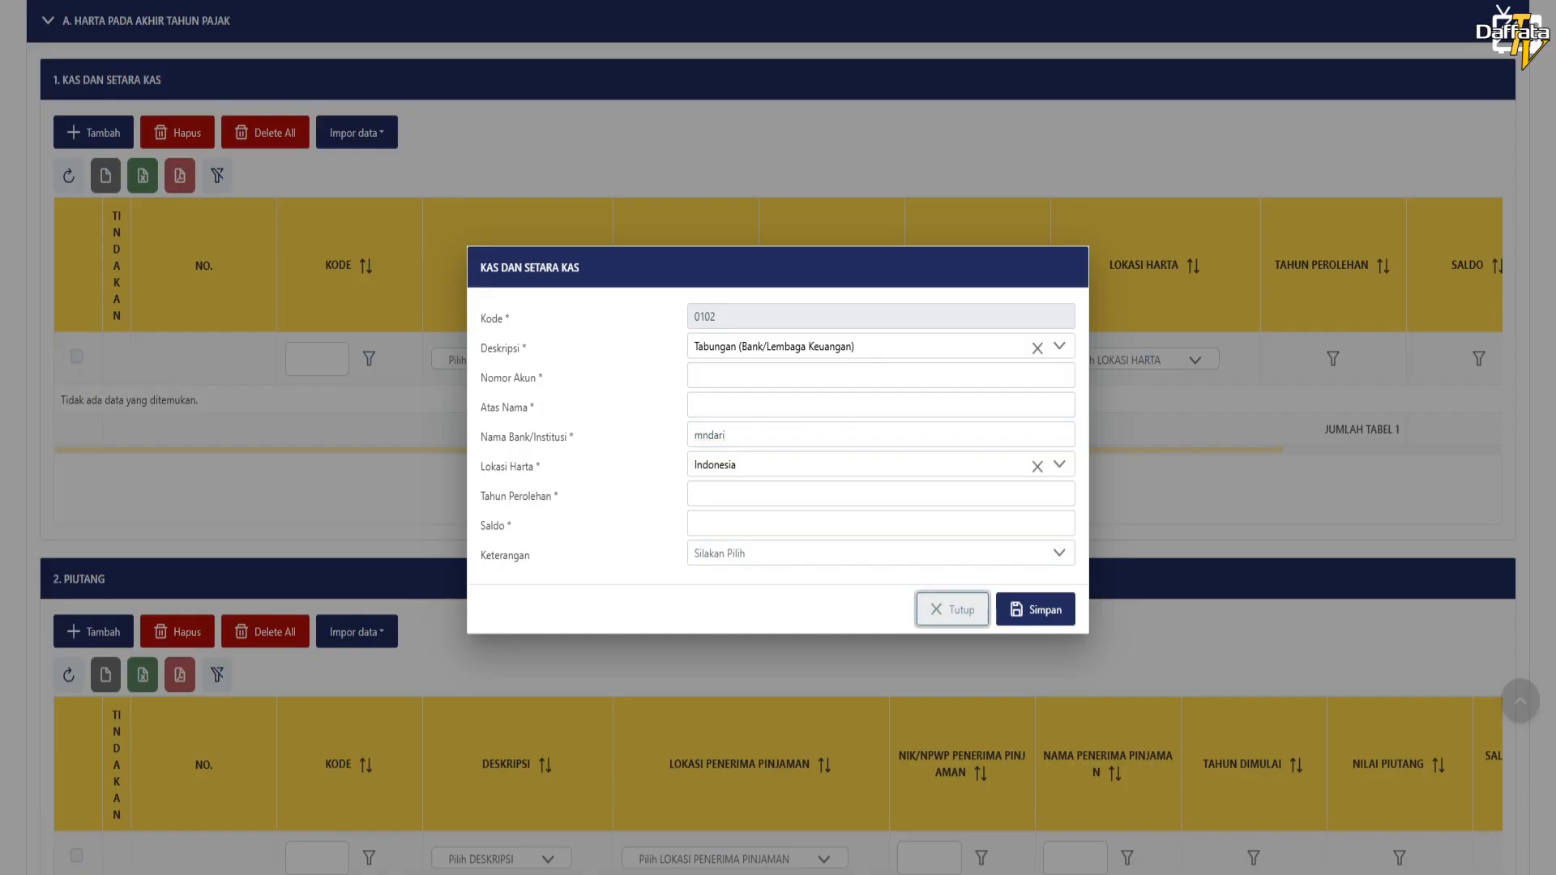
# Start a Piutang entry with the description Piutang lainnya, and close the form without saving
pyautogui.scroll(-5, 778, 438)
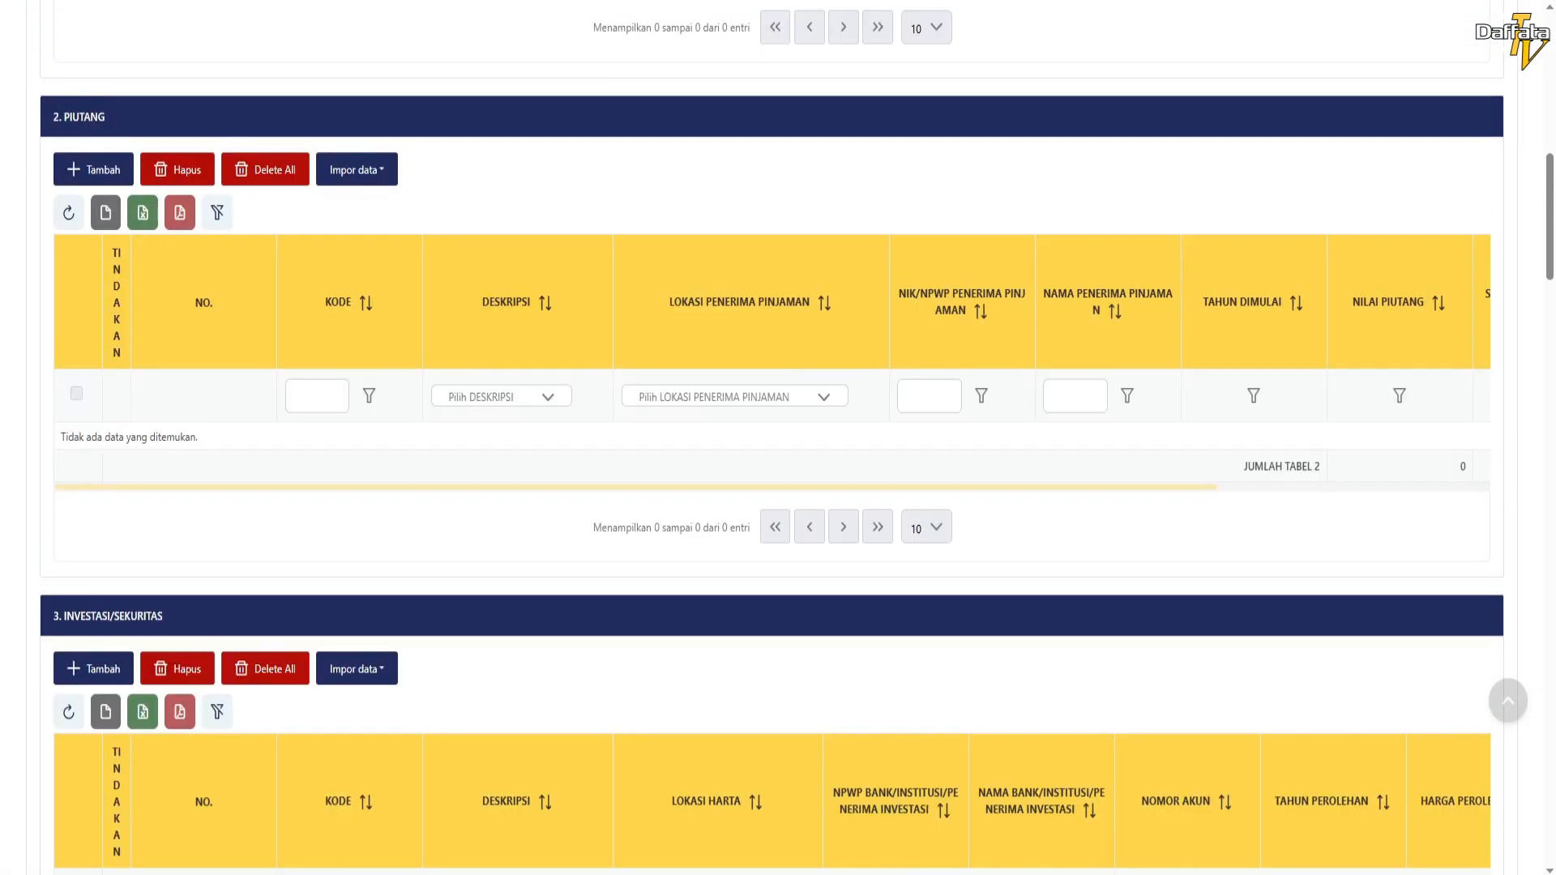
pyautogui.click(93, 170)
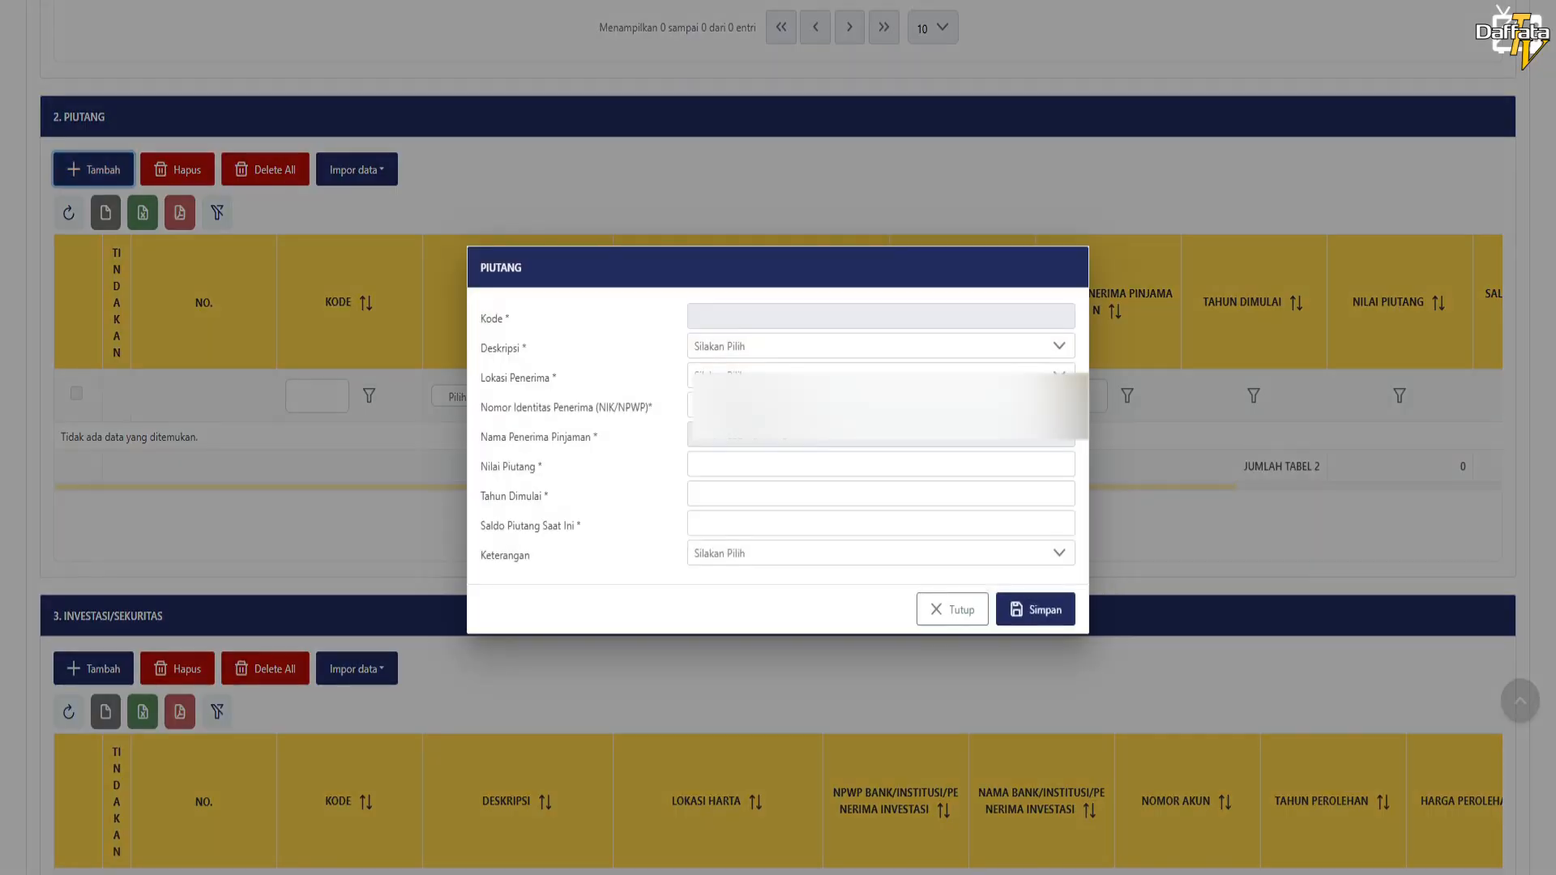
pyautogui.click(881, 346)
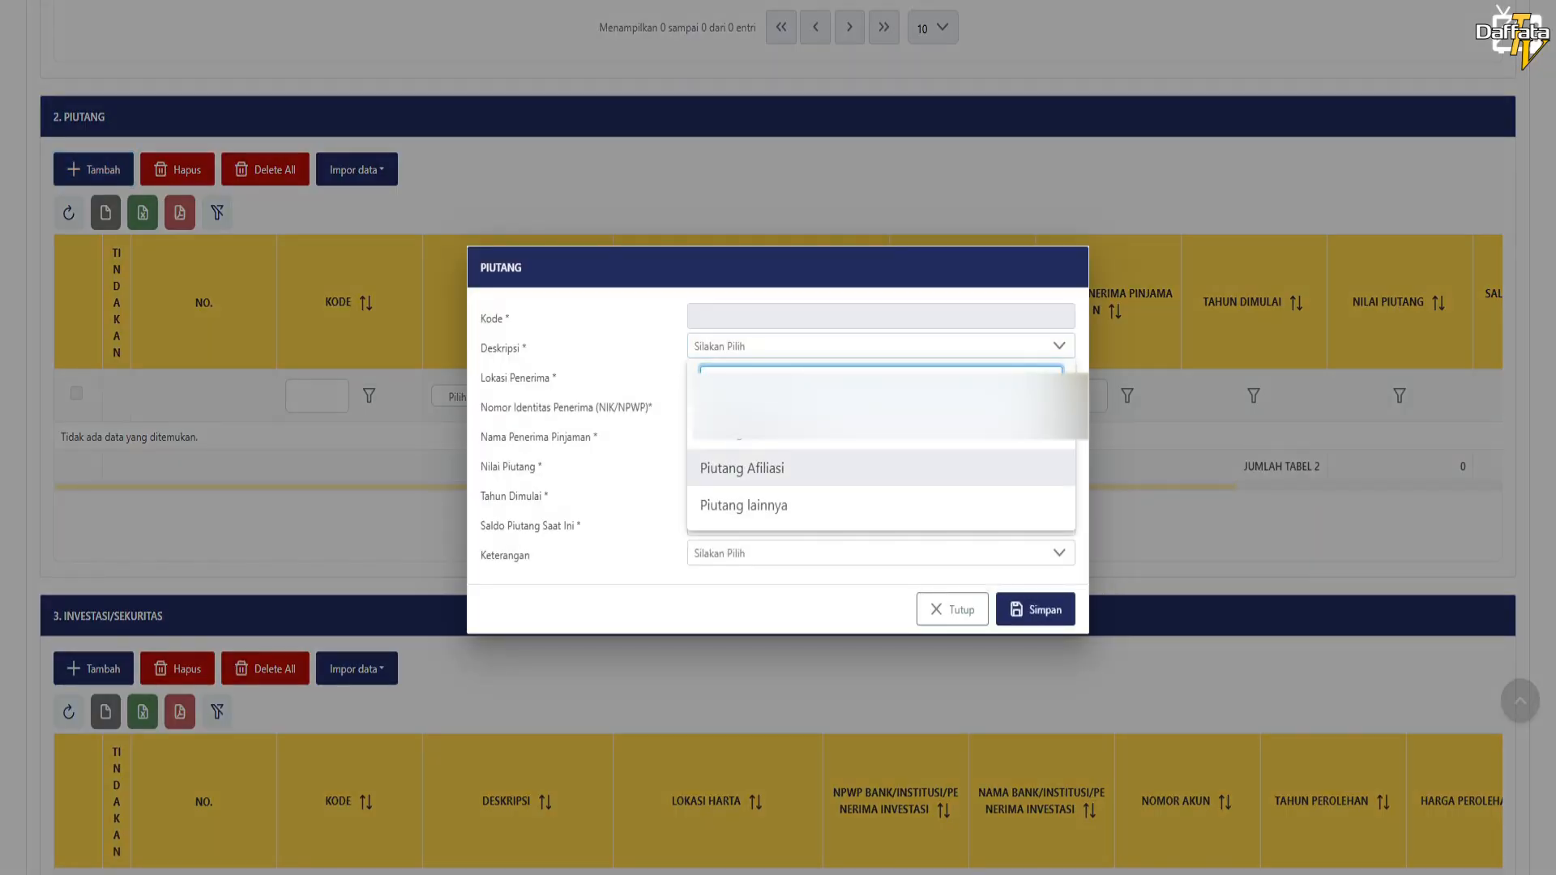
pyautogui.click(744, 504)
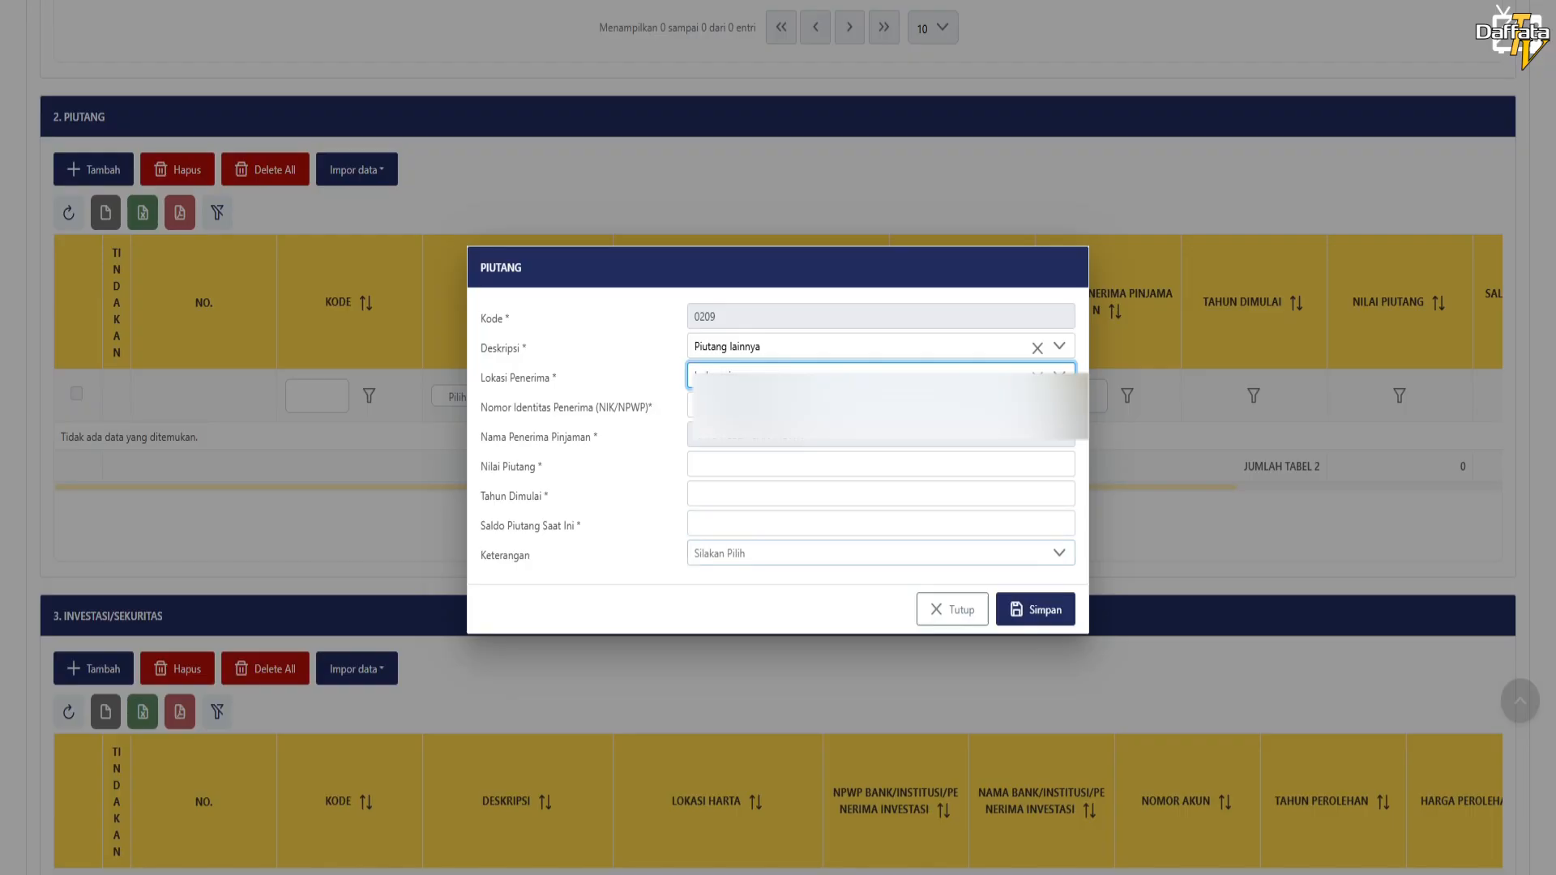
pyautogui.click(952, 609)
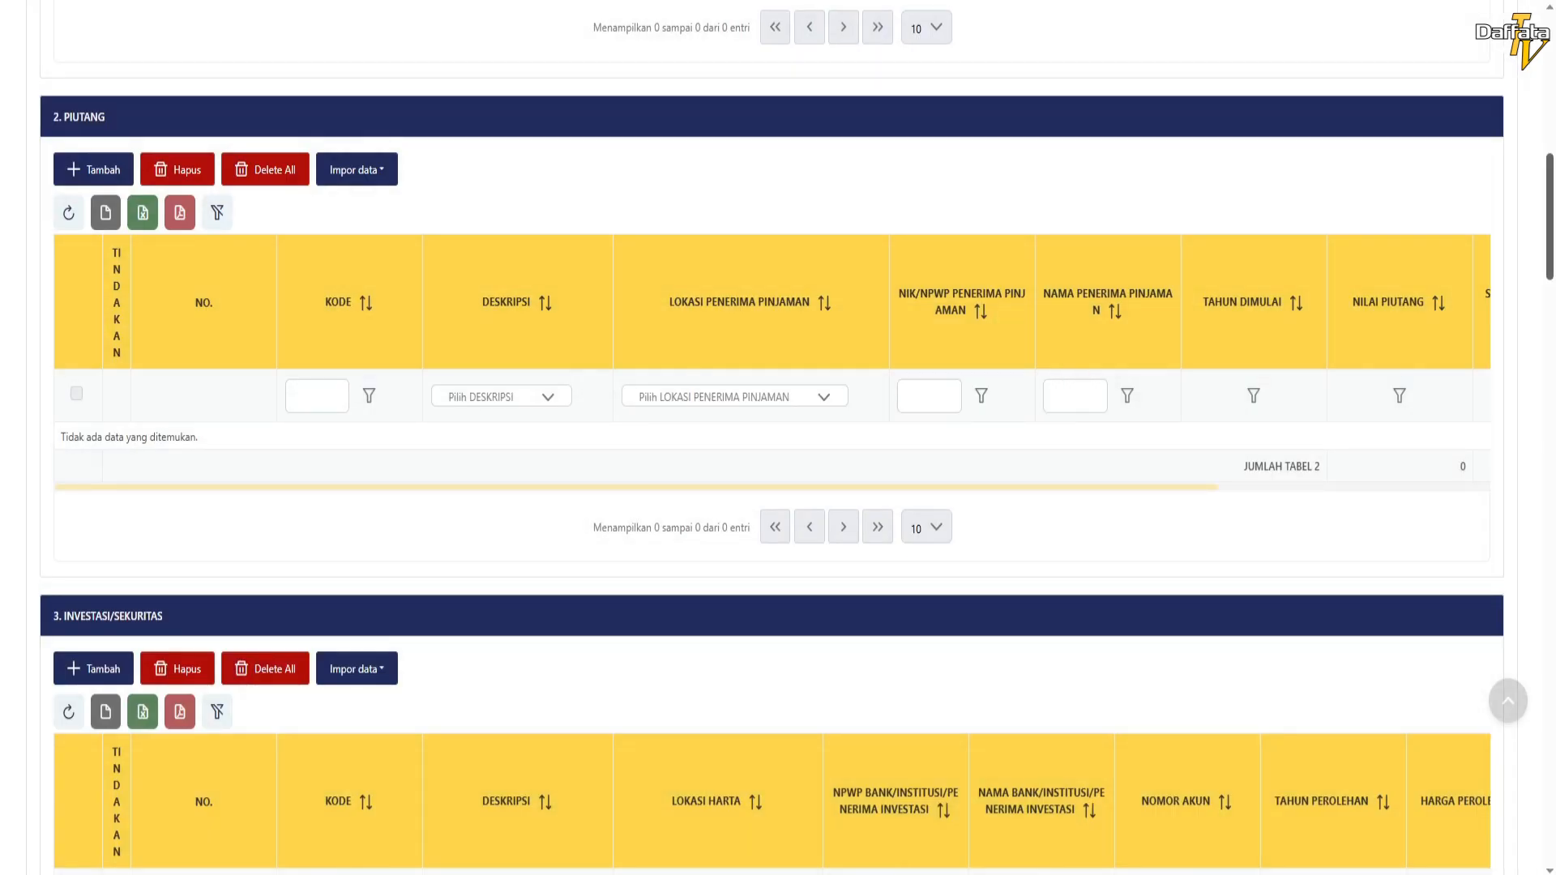
# Review the description options in a new Investasi/Sekuritas entry, from shares to insurance, and close the form without saving
pyautogui.scroll(-7, 778, 437)
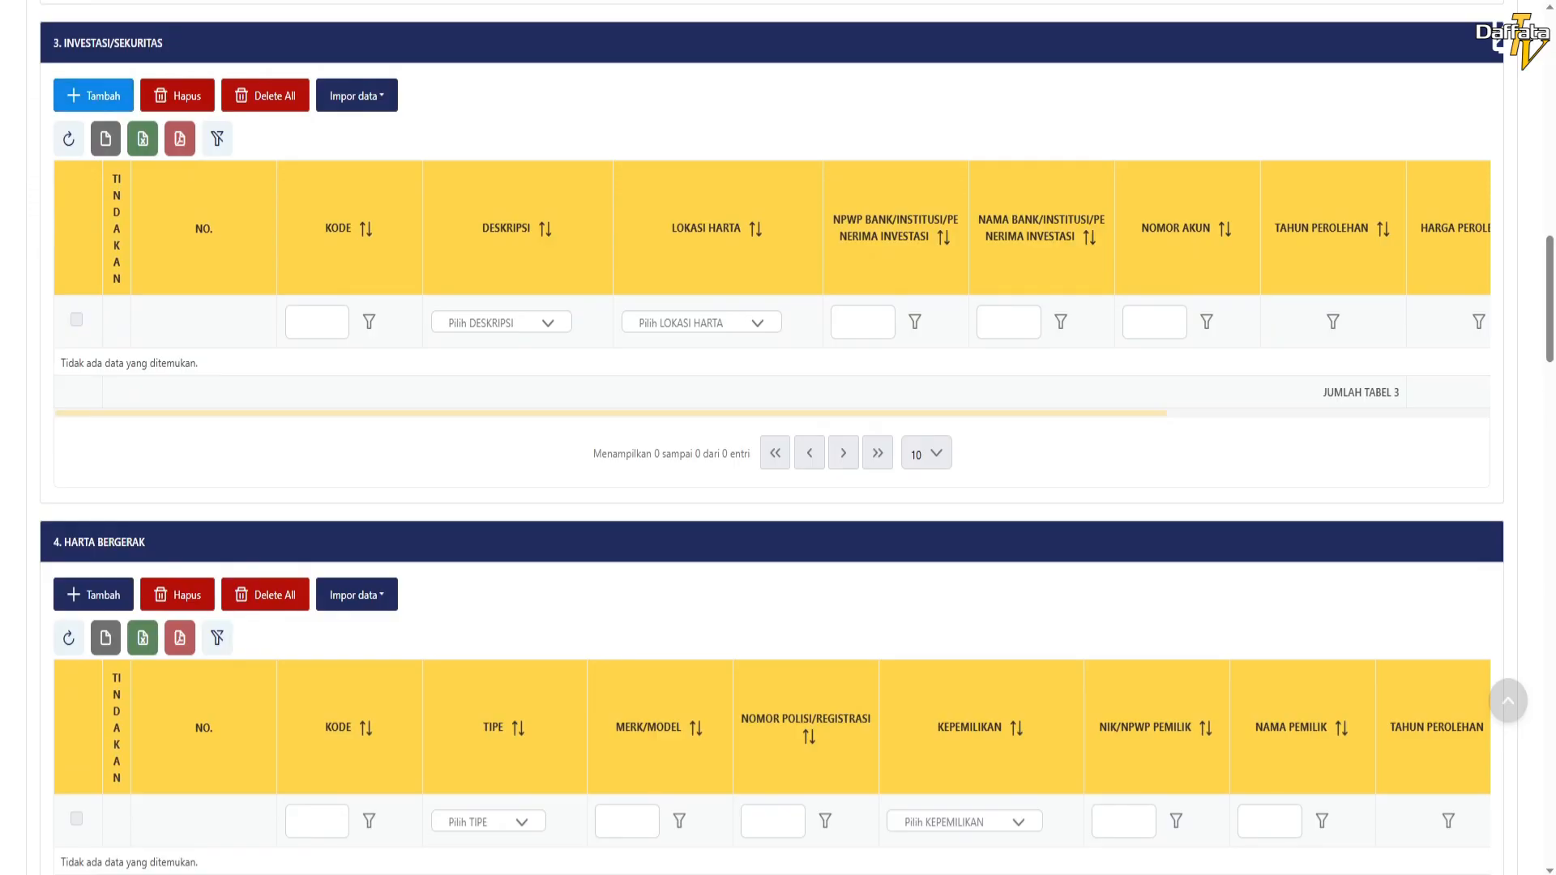
pyautogui.click(93, 95)
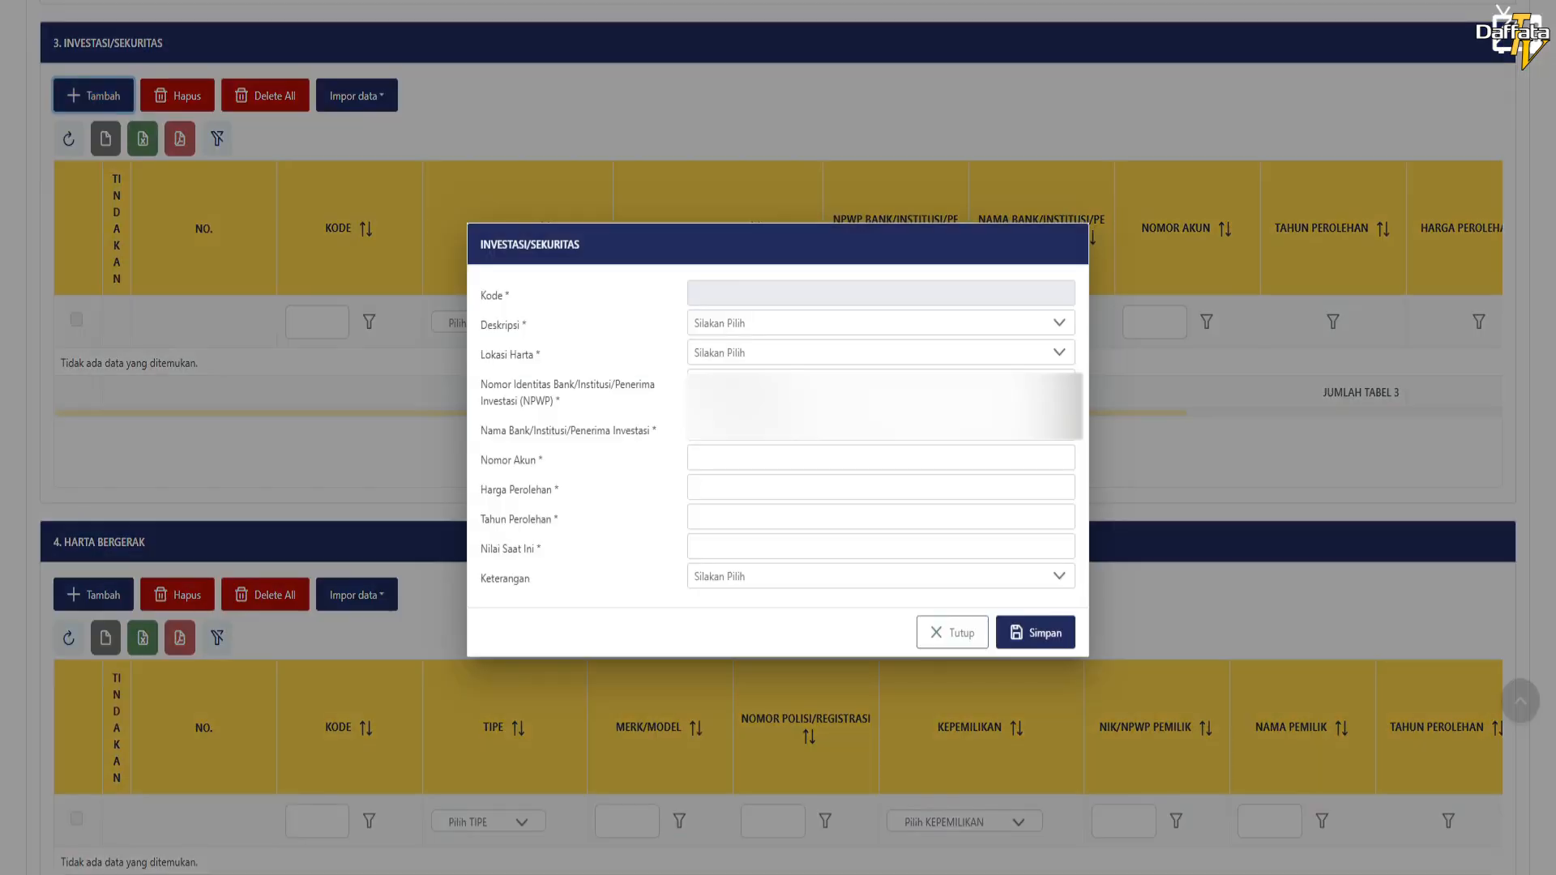
pyautogui.click(881, 322)
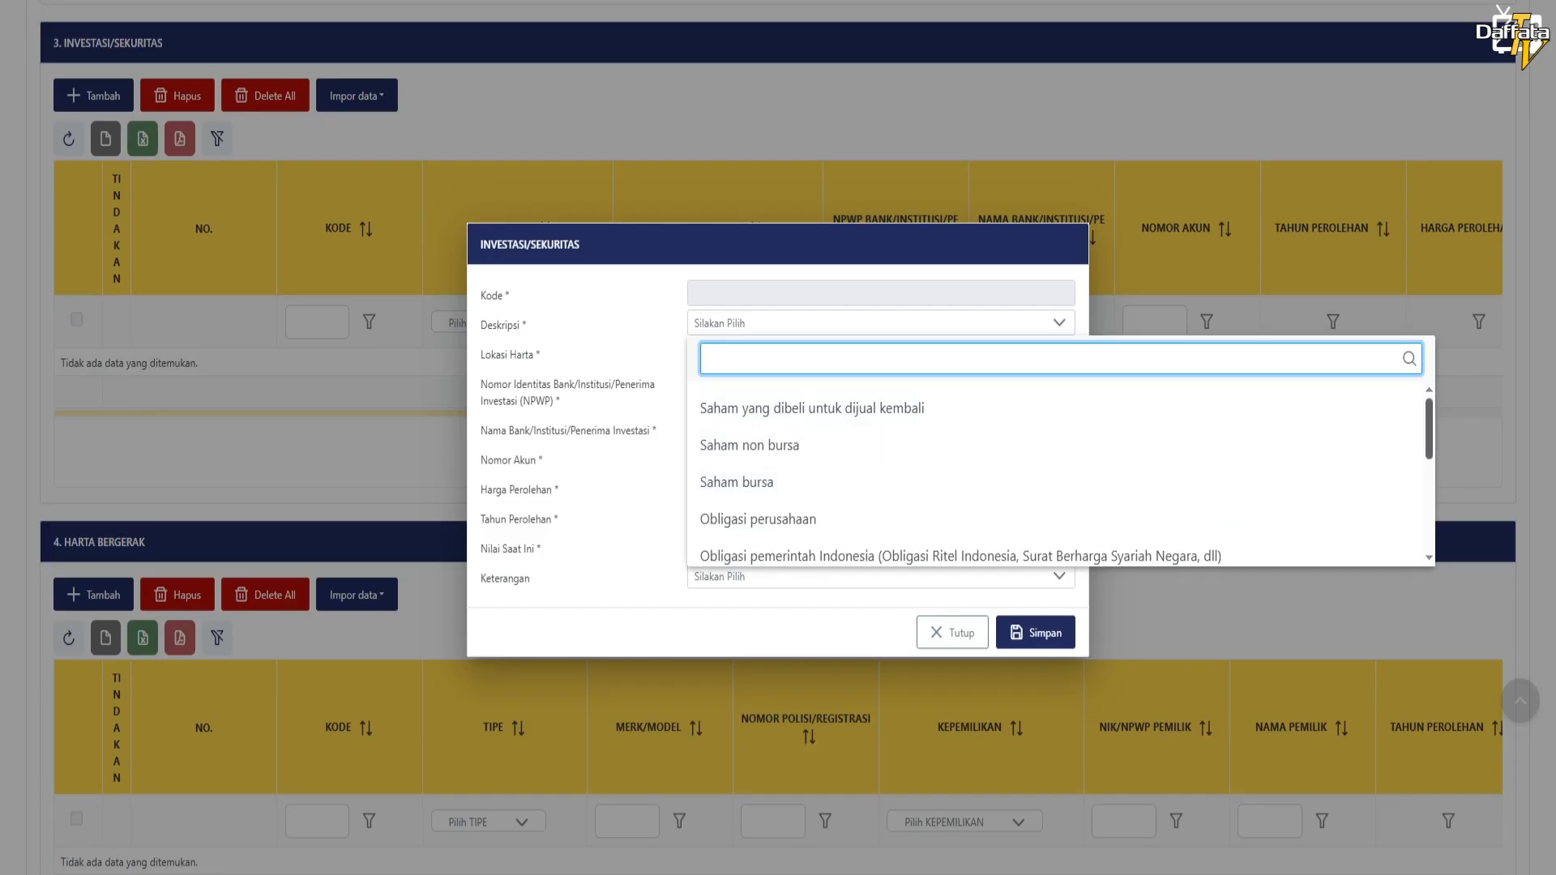
pyautogui.scroll(-1, 1054, 470)
pyautogui.scroll(-1, 1054, 470)
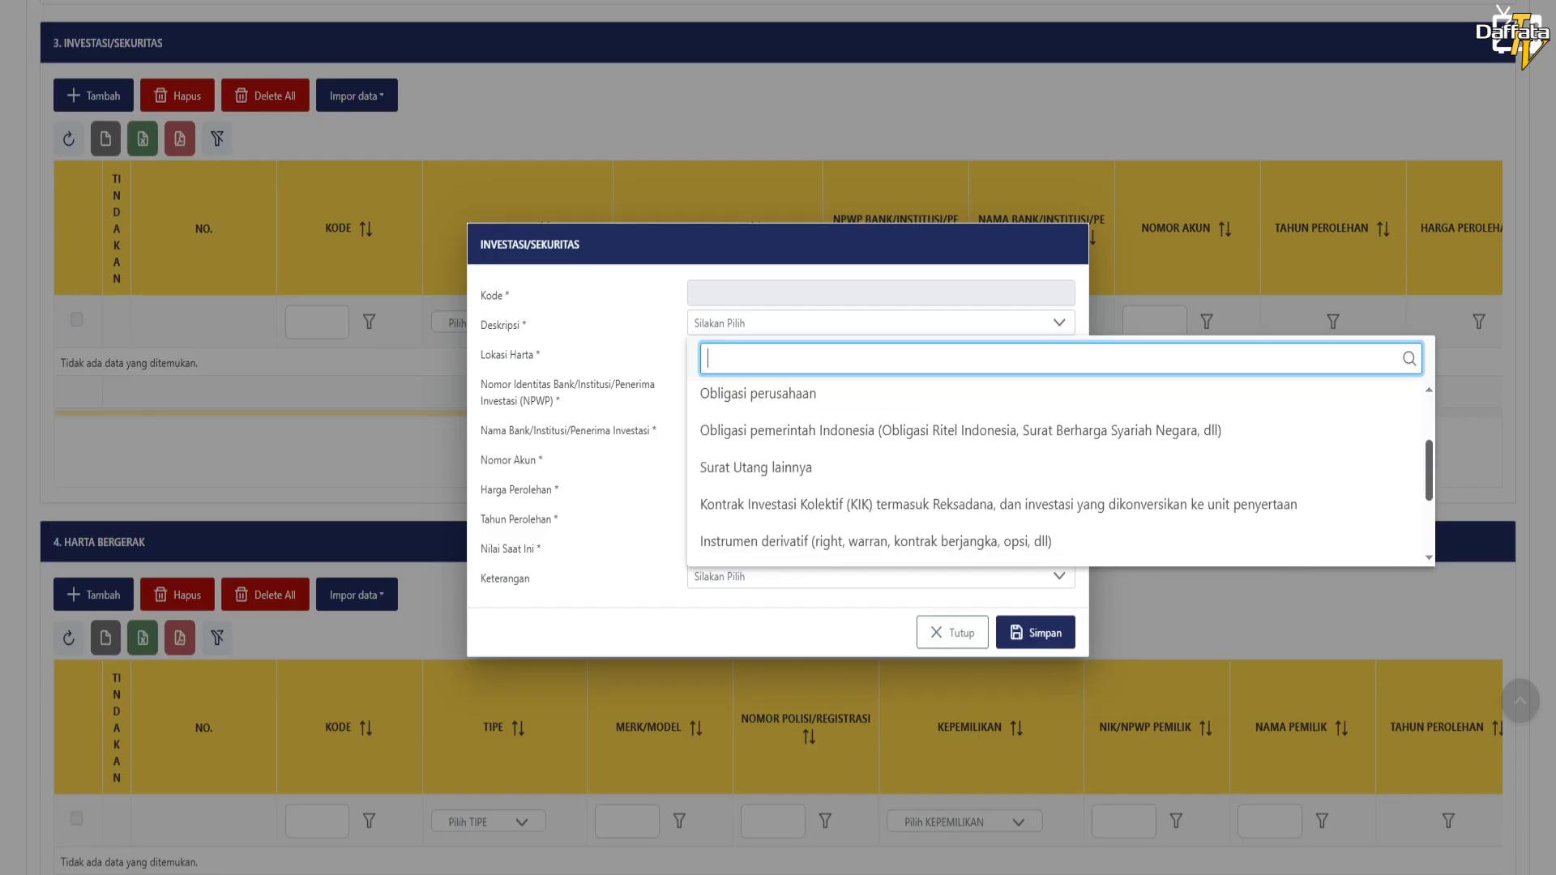
pyautogui.moveTo(1428, 472); pyautogui.dragTo(1428, 498)
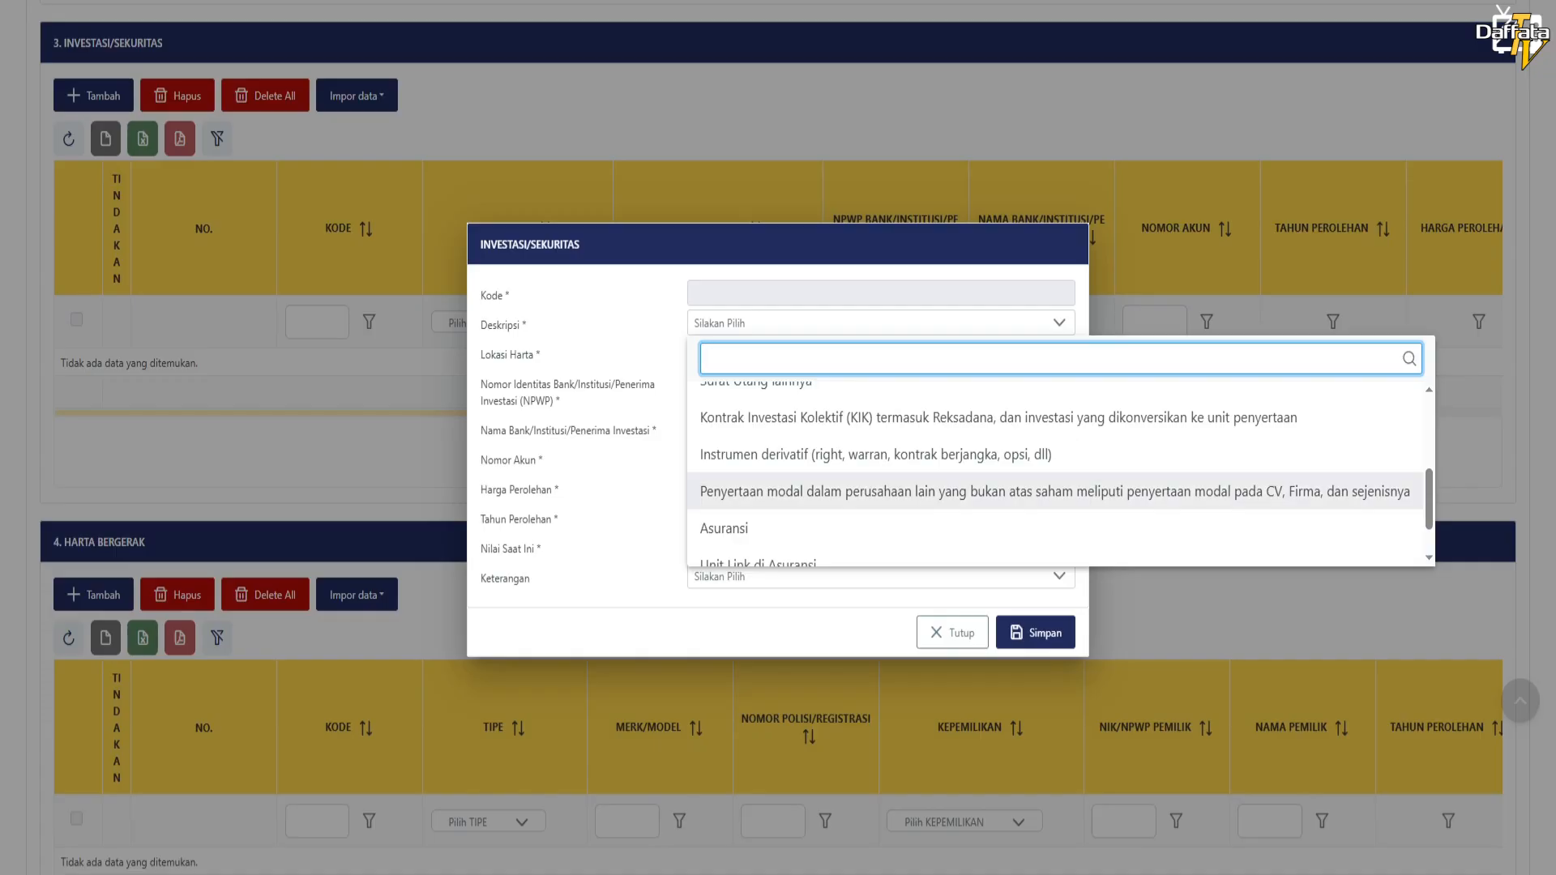
pyautogui.moveTo(1428, 499); pyautogui.dragTo(1429, 429)
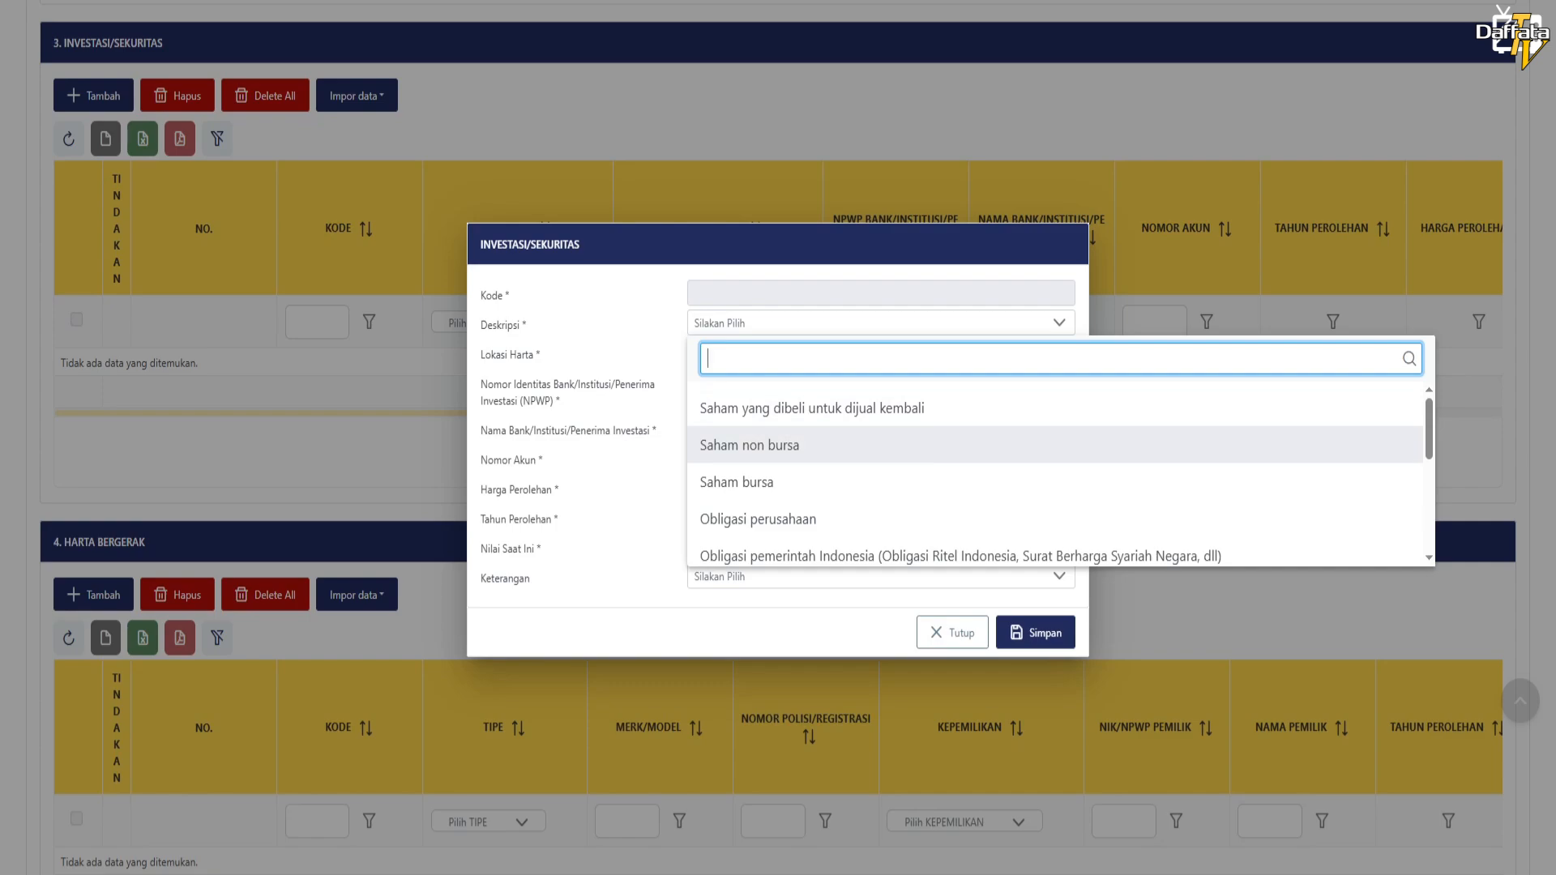
pyautogui.rightClick(1122, 445)
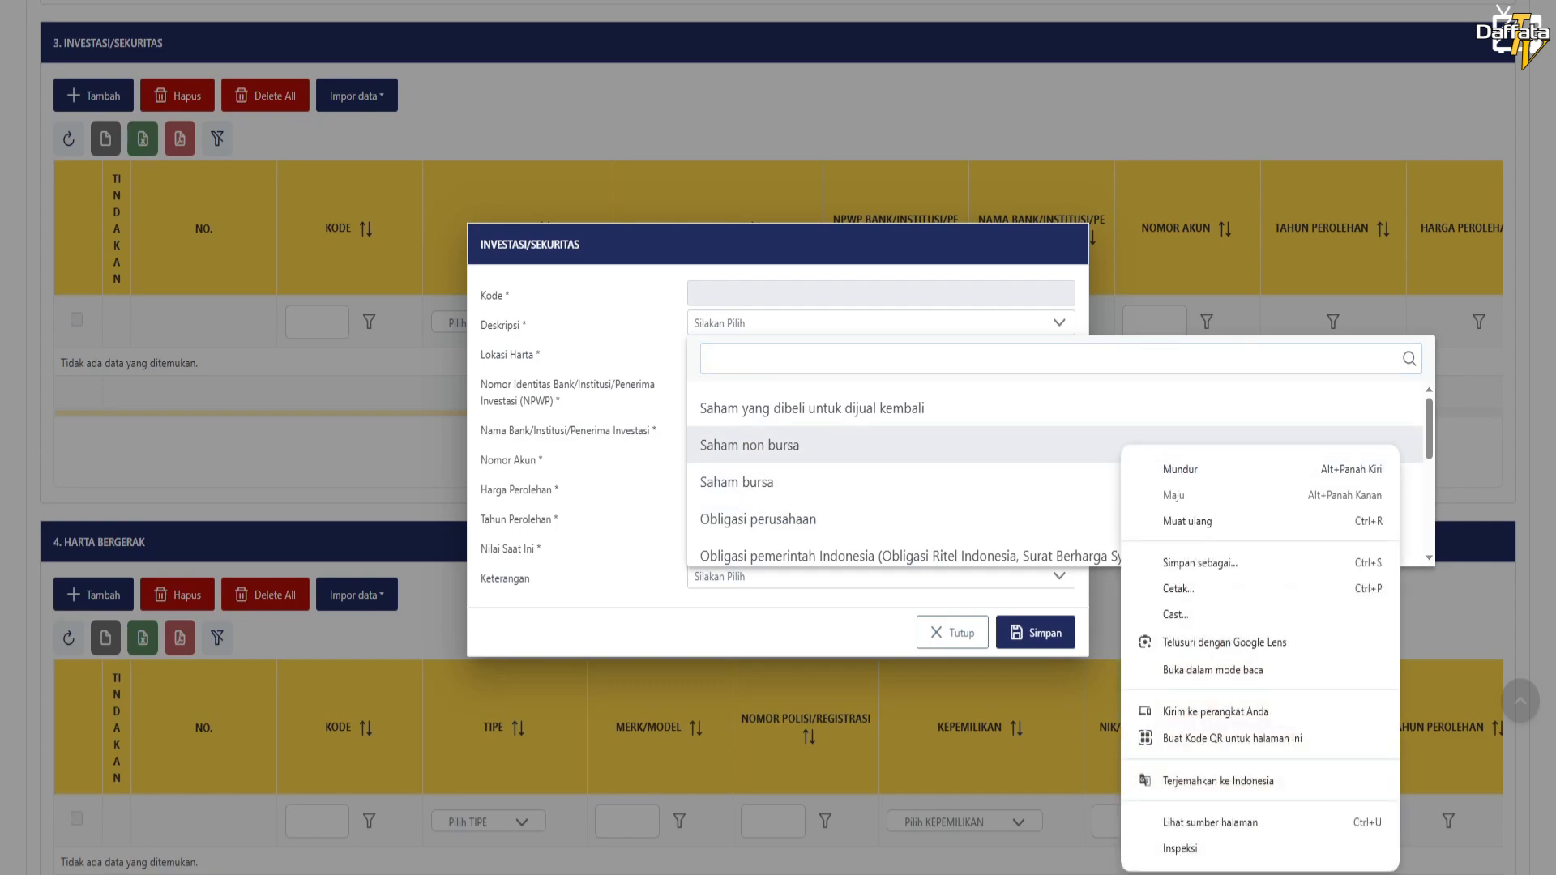
pyautogui.scroll(-2, 1122, 445)
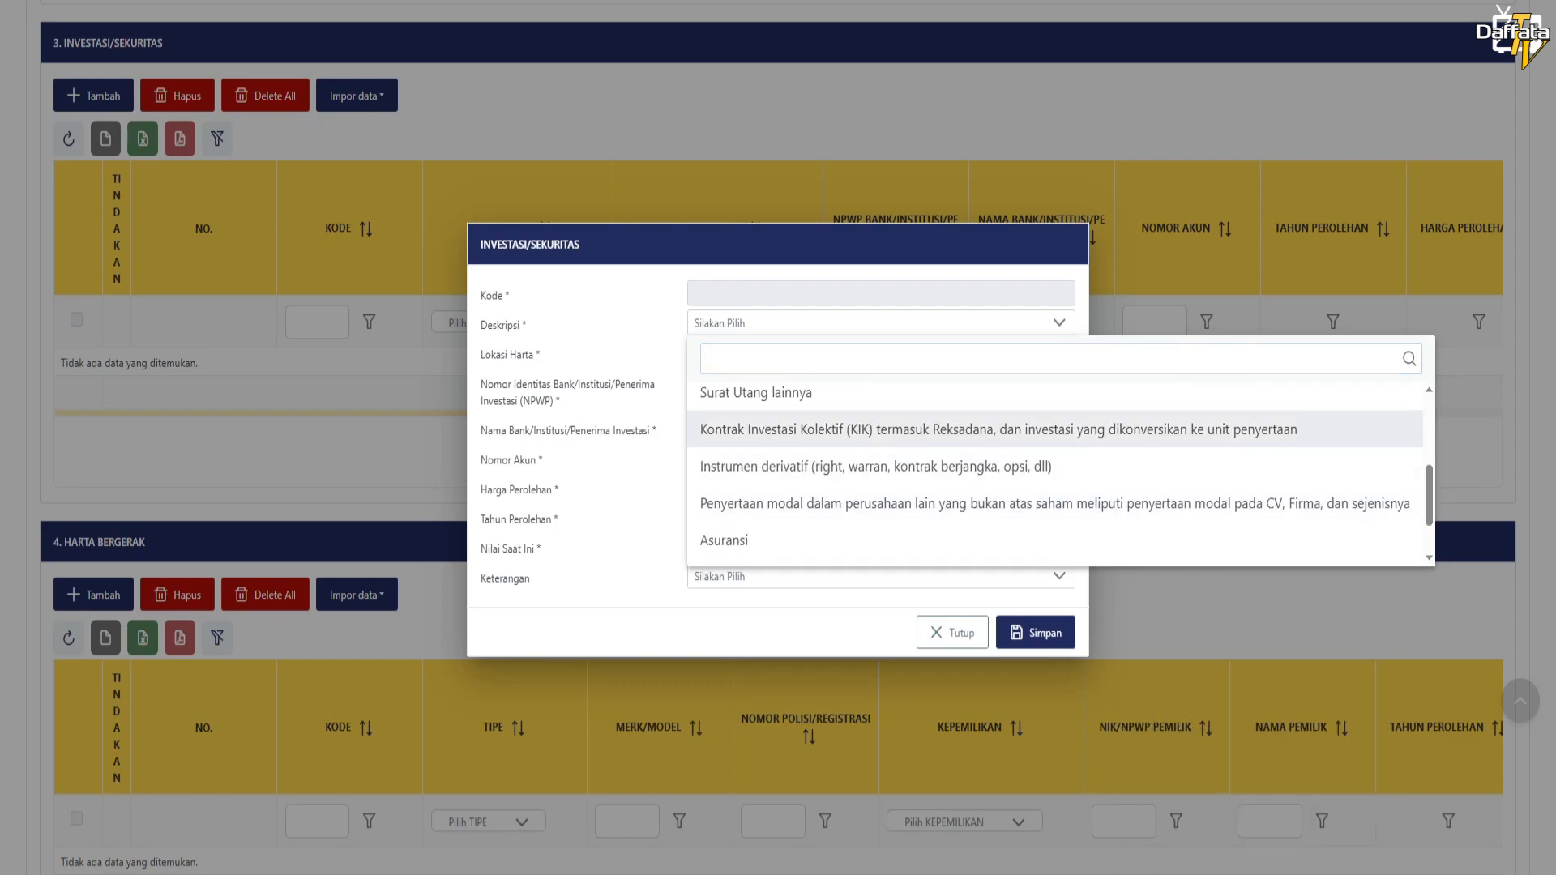
pyautogui.click(599, 430)
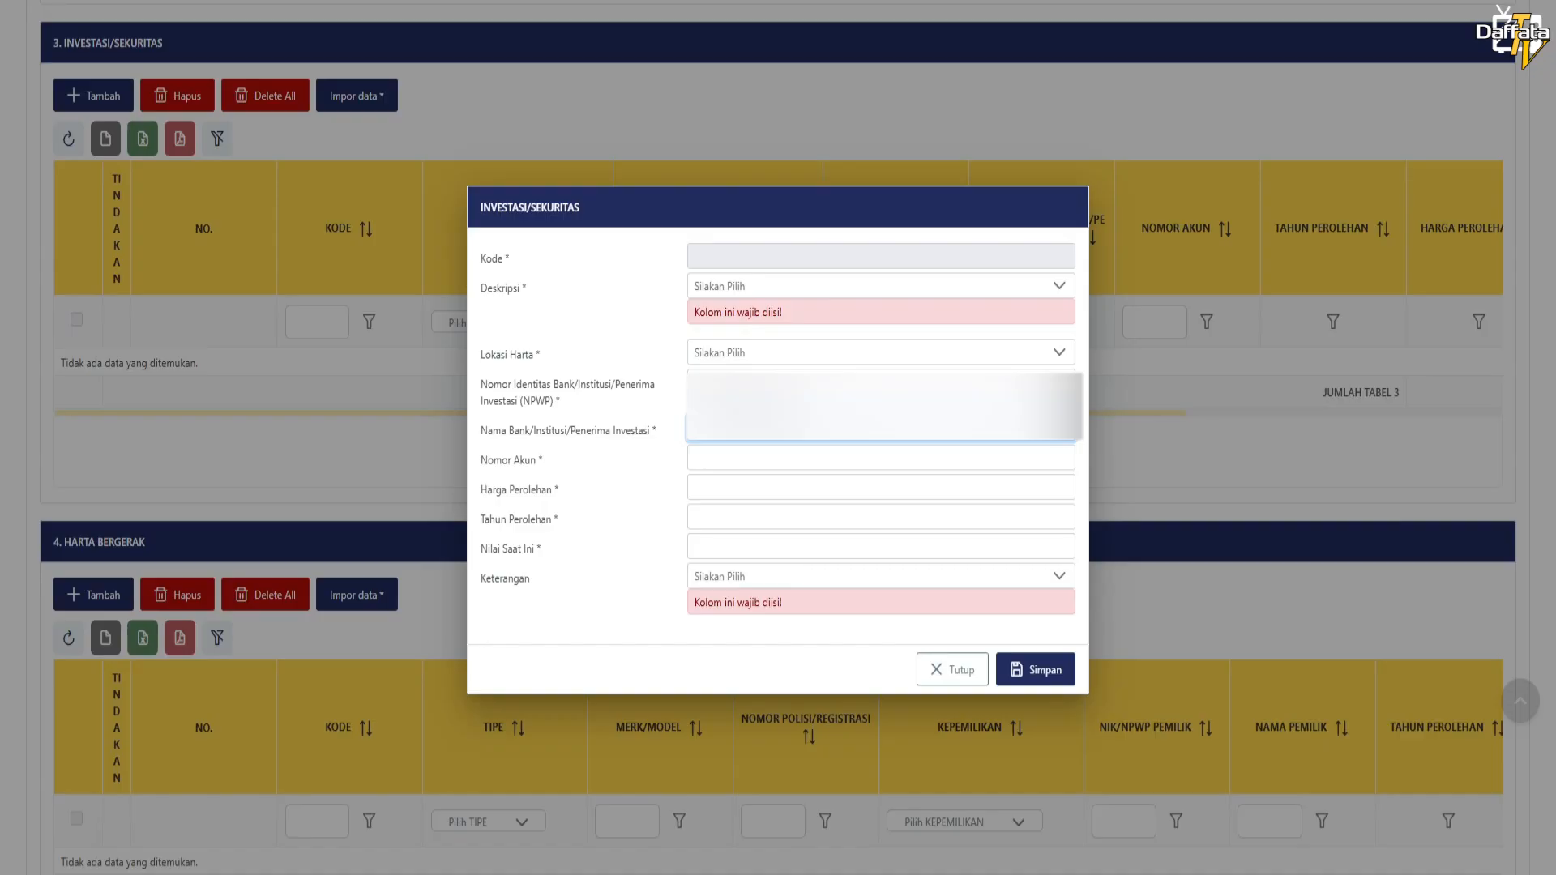
pyautogui.click(953, 670)
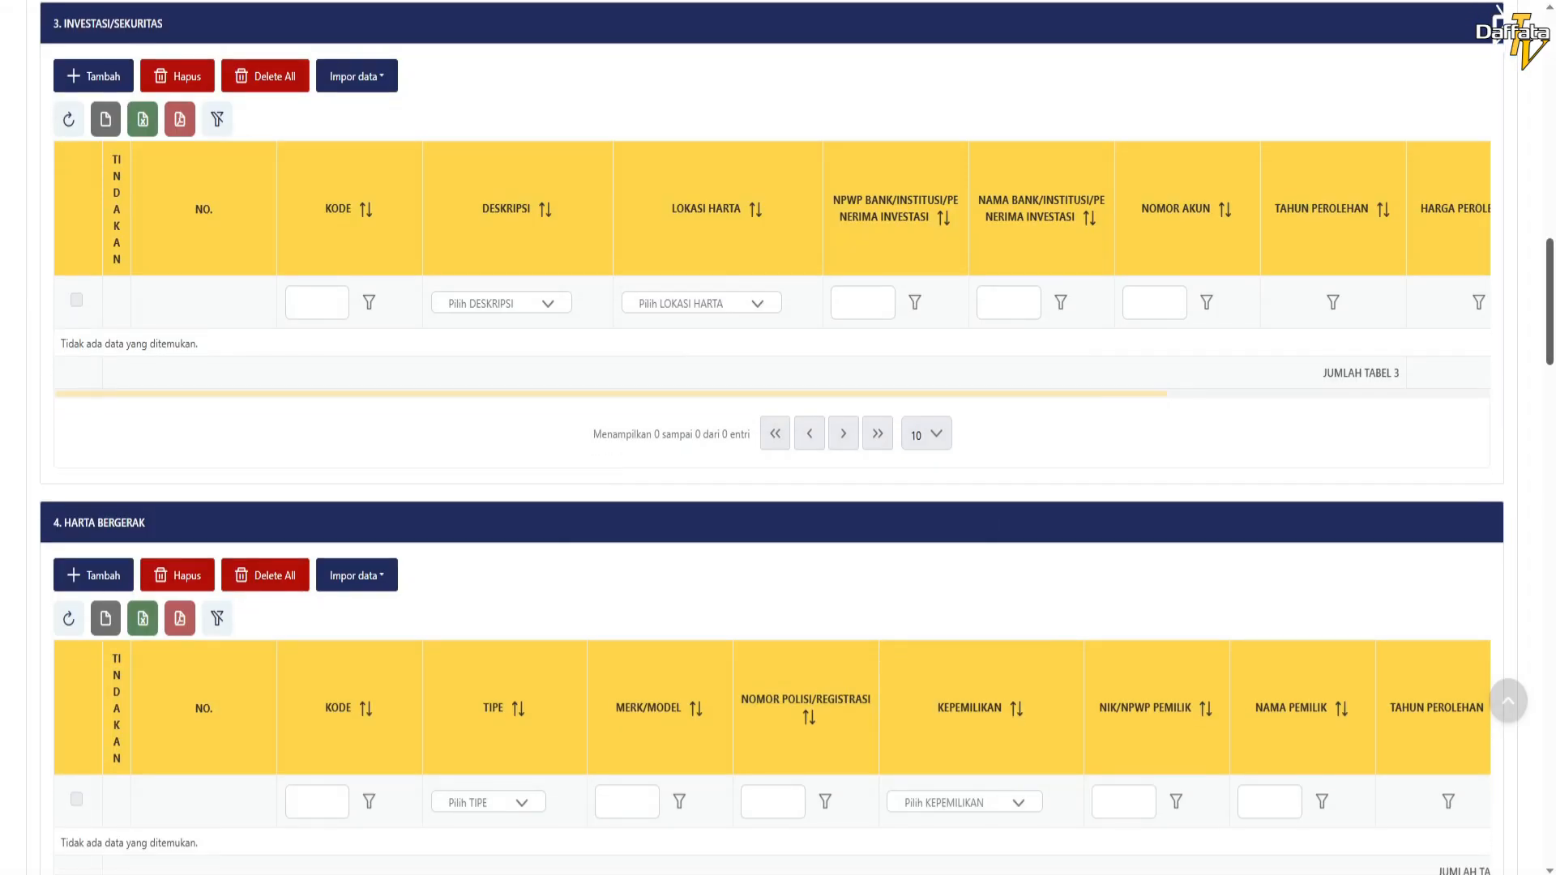
# Review the asset type options in a new Harta Bergerak entry and close the form without saving
pyautogui.scroll(-5, 778, 437)
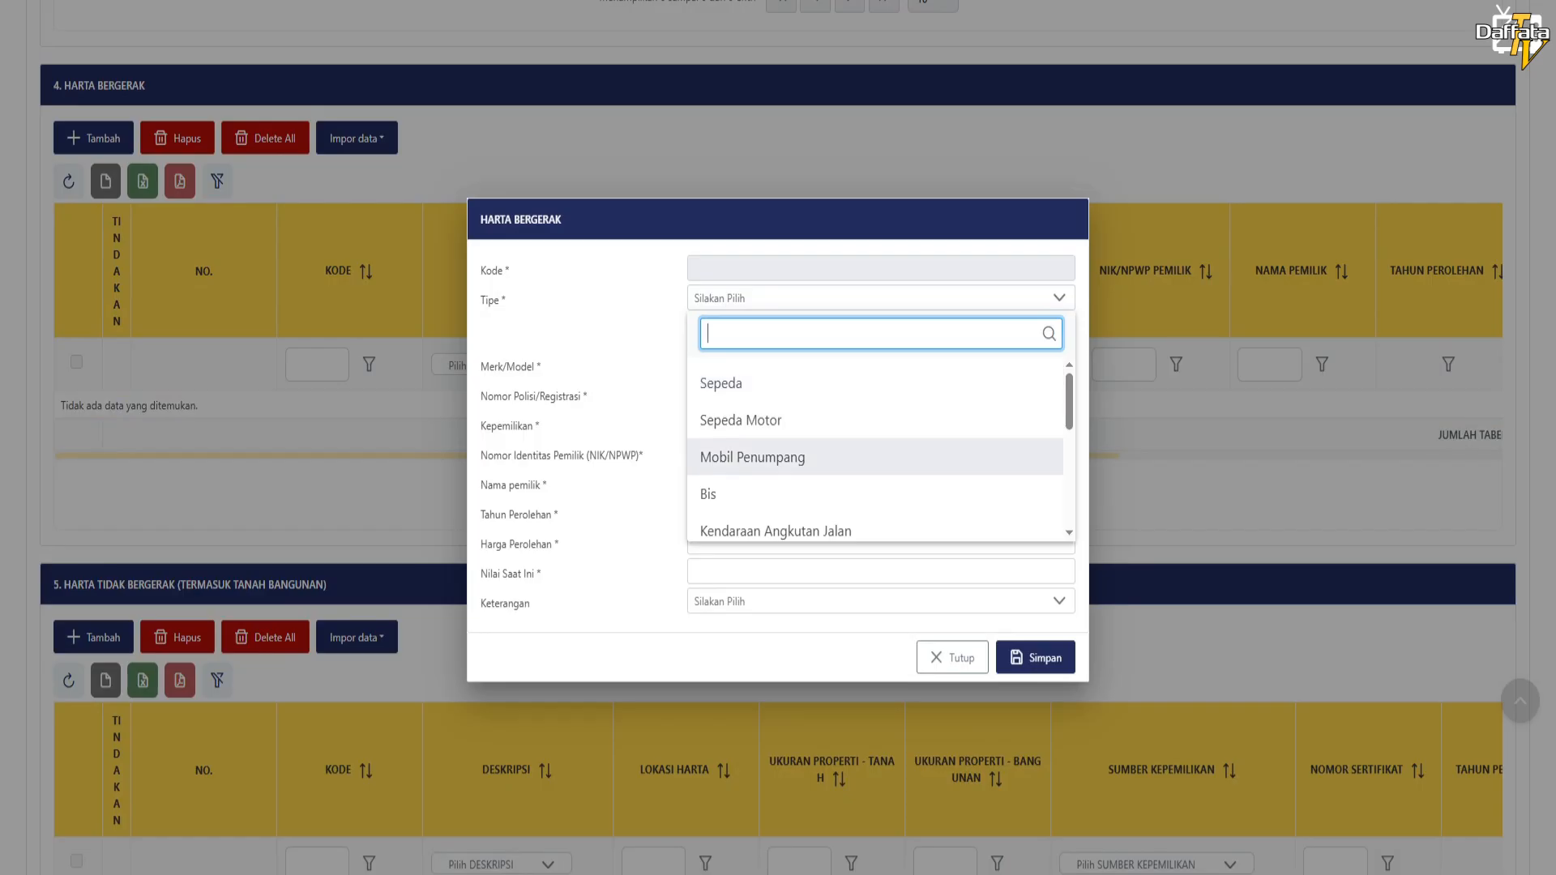
pyautogui.scroll(-1, 875, 450)
pyautogui.scroll(-2, 879, 450)
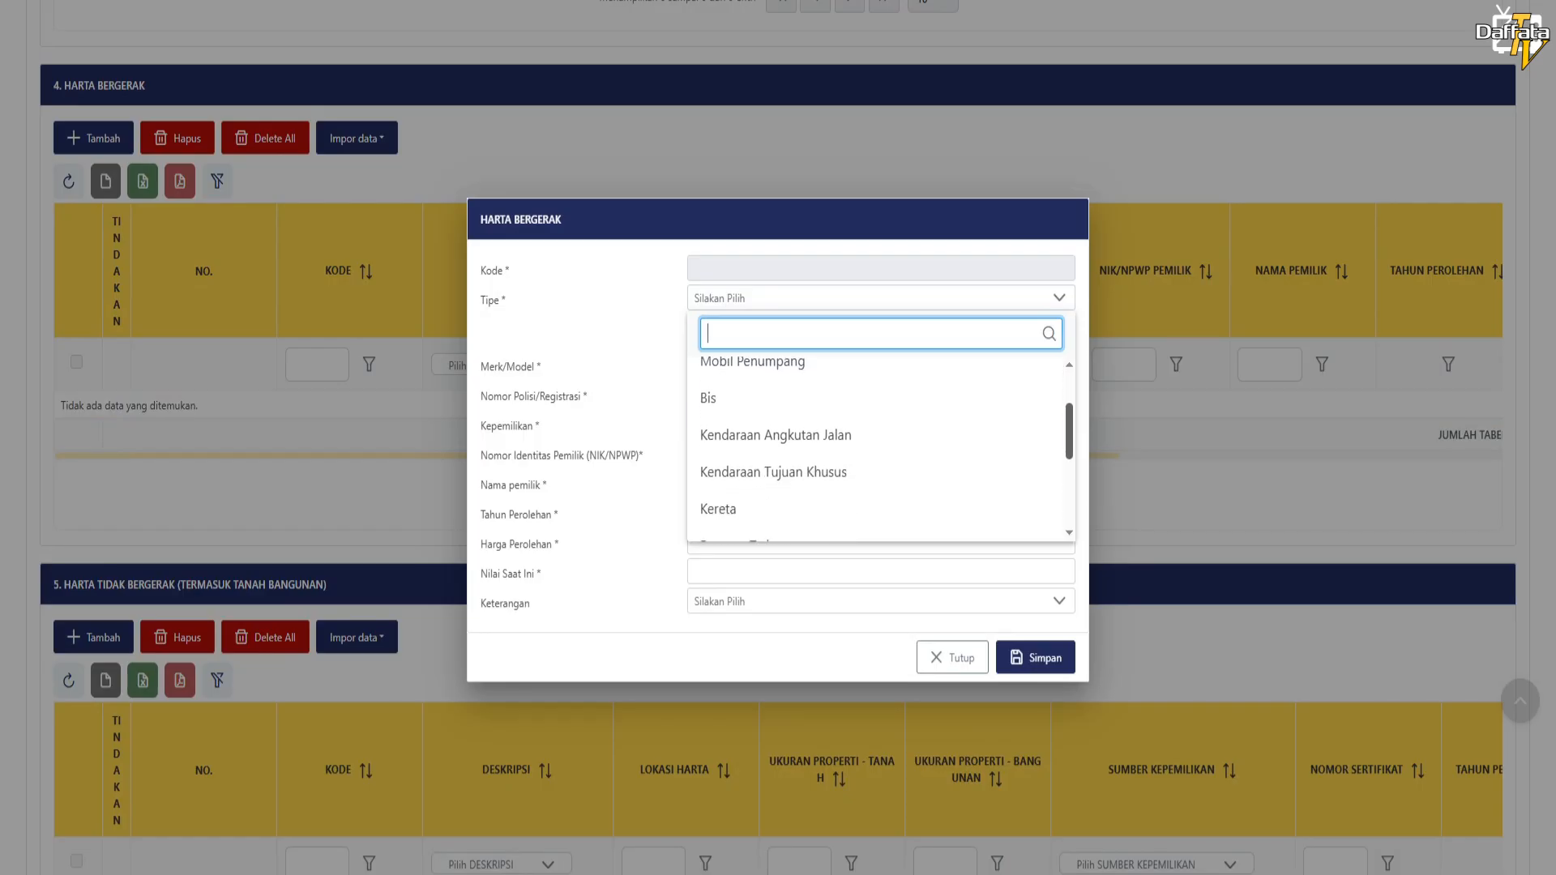
pyautogui.scroll(-2, 880, 449)
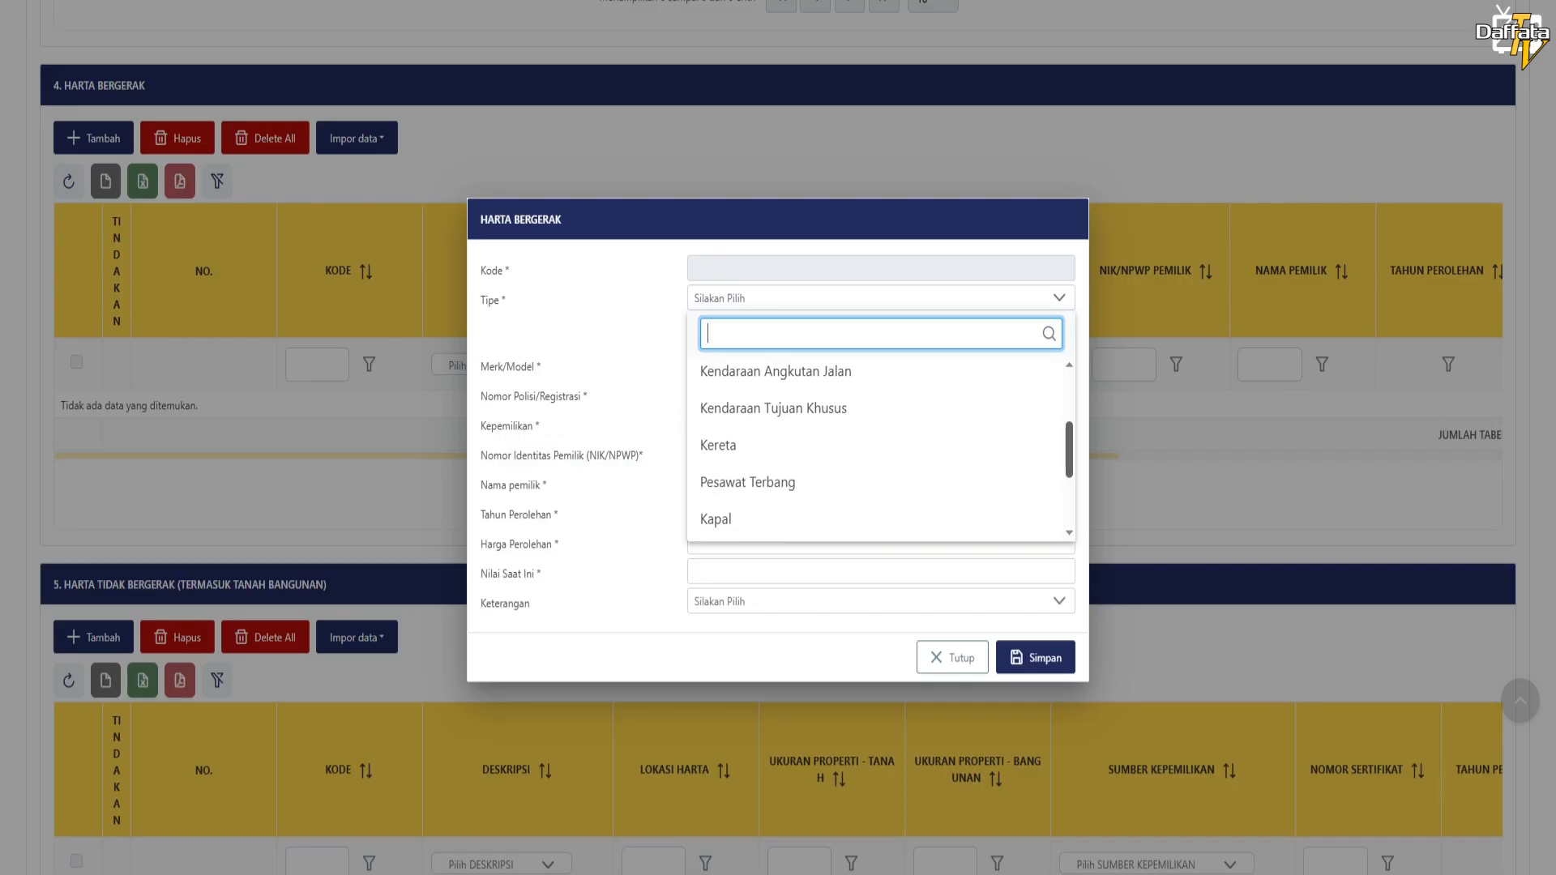
pyautogui.scroll(-1, 879, 450)
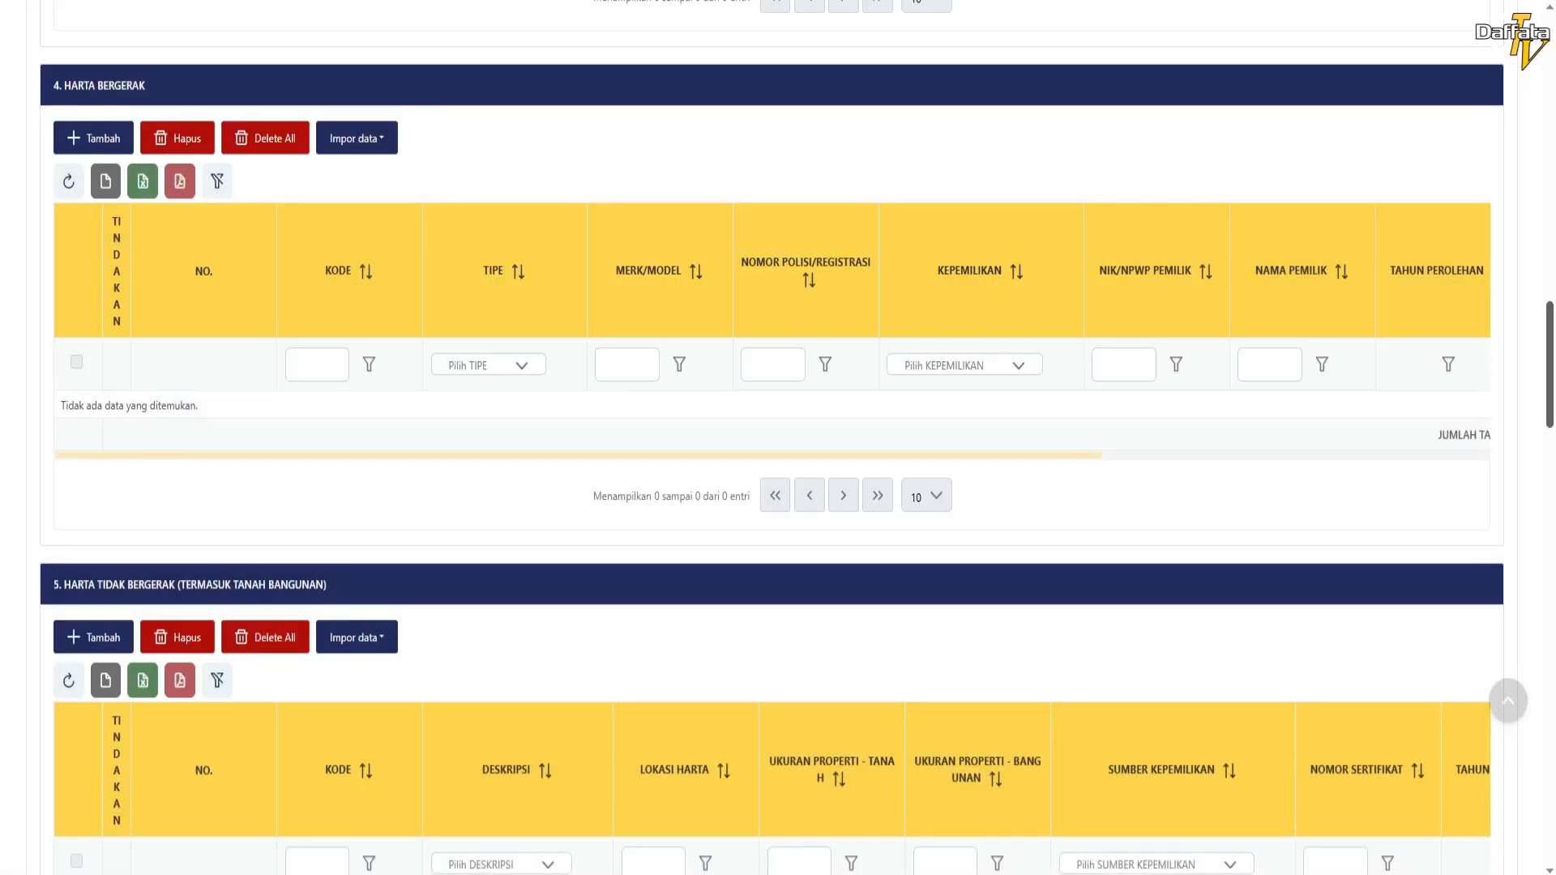
# Start a Harta Tidak Bergerak entry with the description Tanah dan/atau Bangunan untuk Tempat Tinggal
pyautogui.scroll(-5, 778, 438)
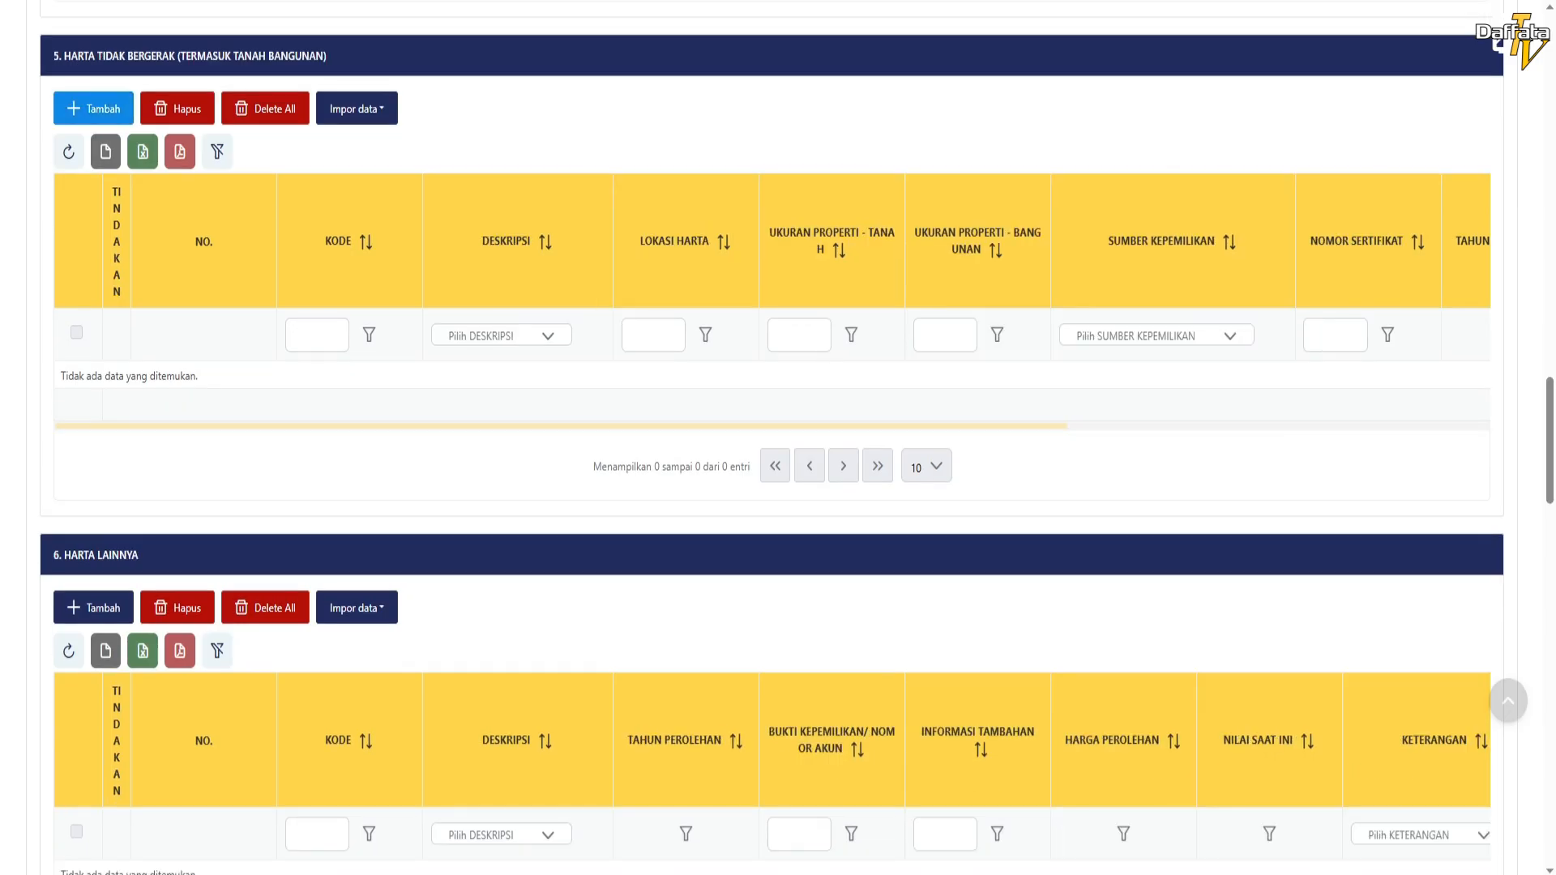
pyautogui.click(93, 107)
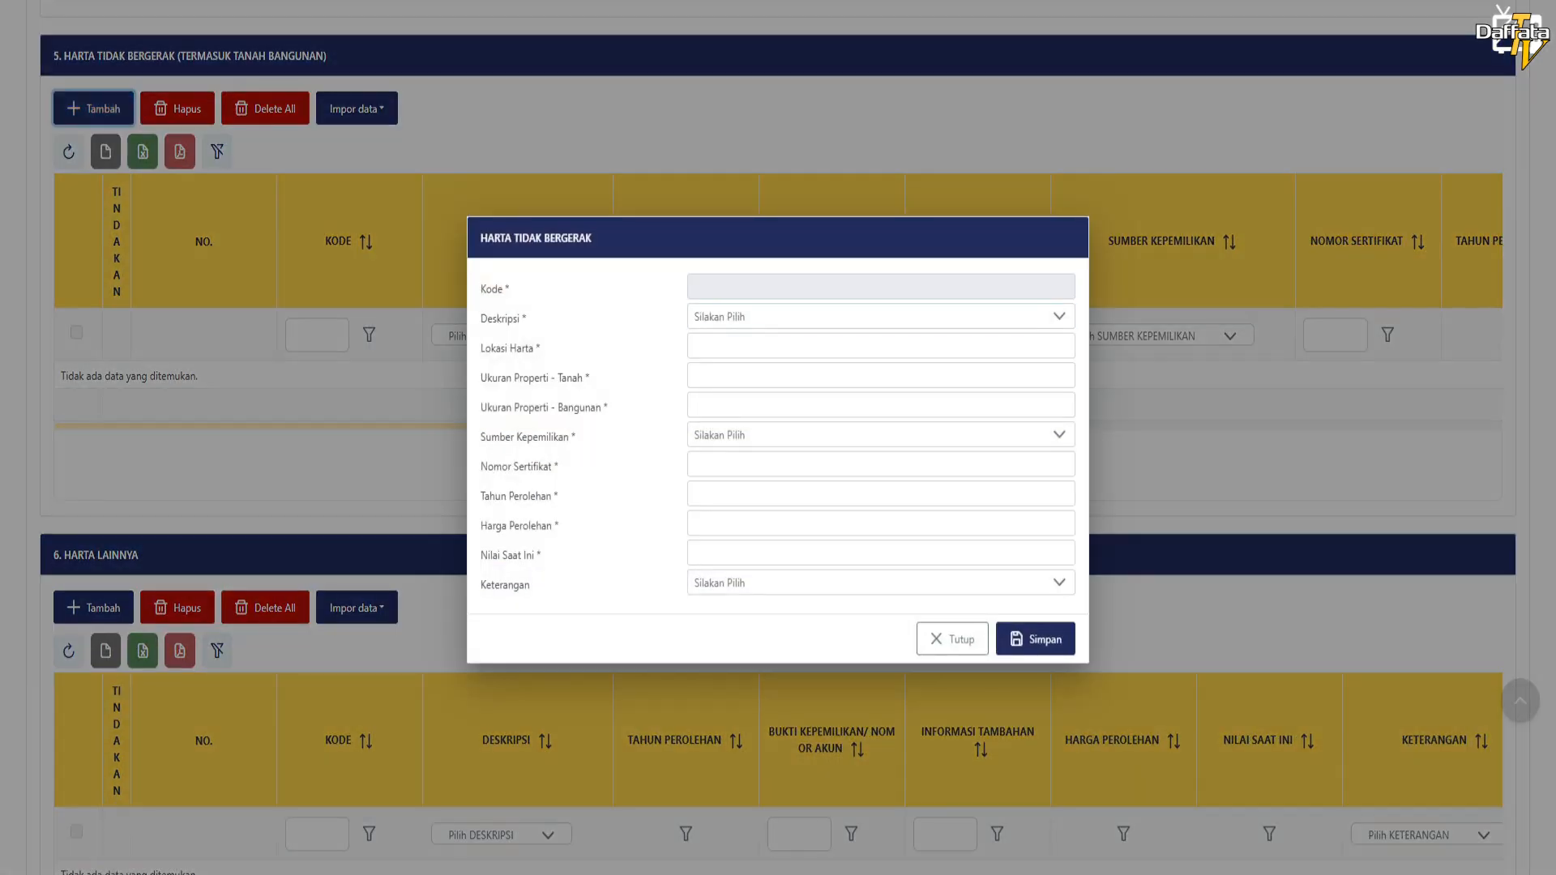
pyautogui.click(881, 316)
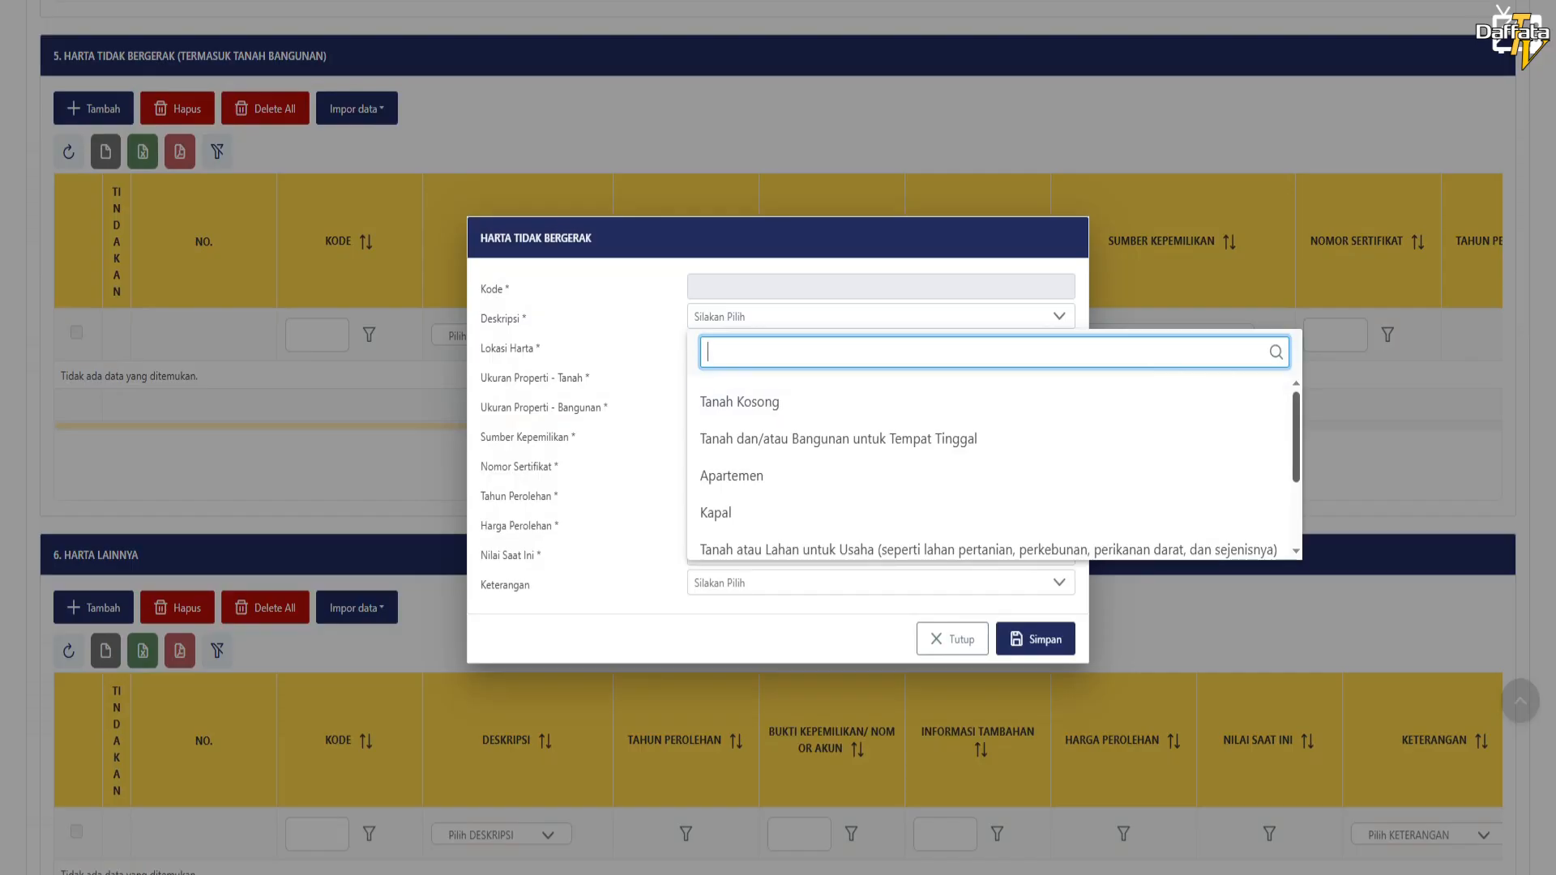
pyautogui.scroll(-1, 993, 470)
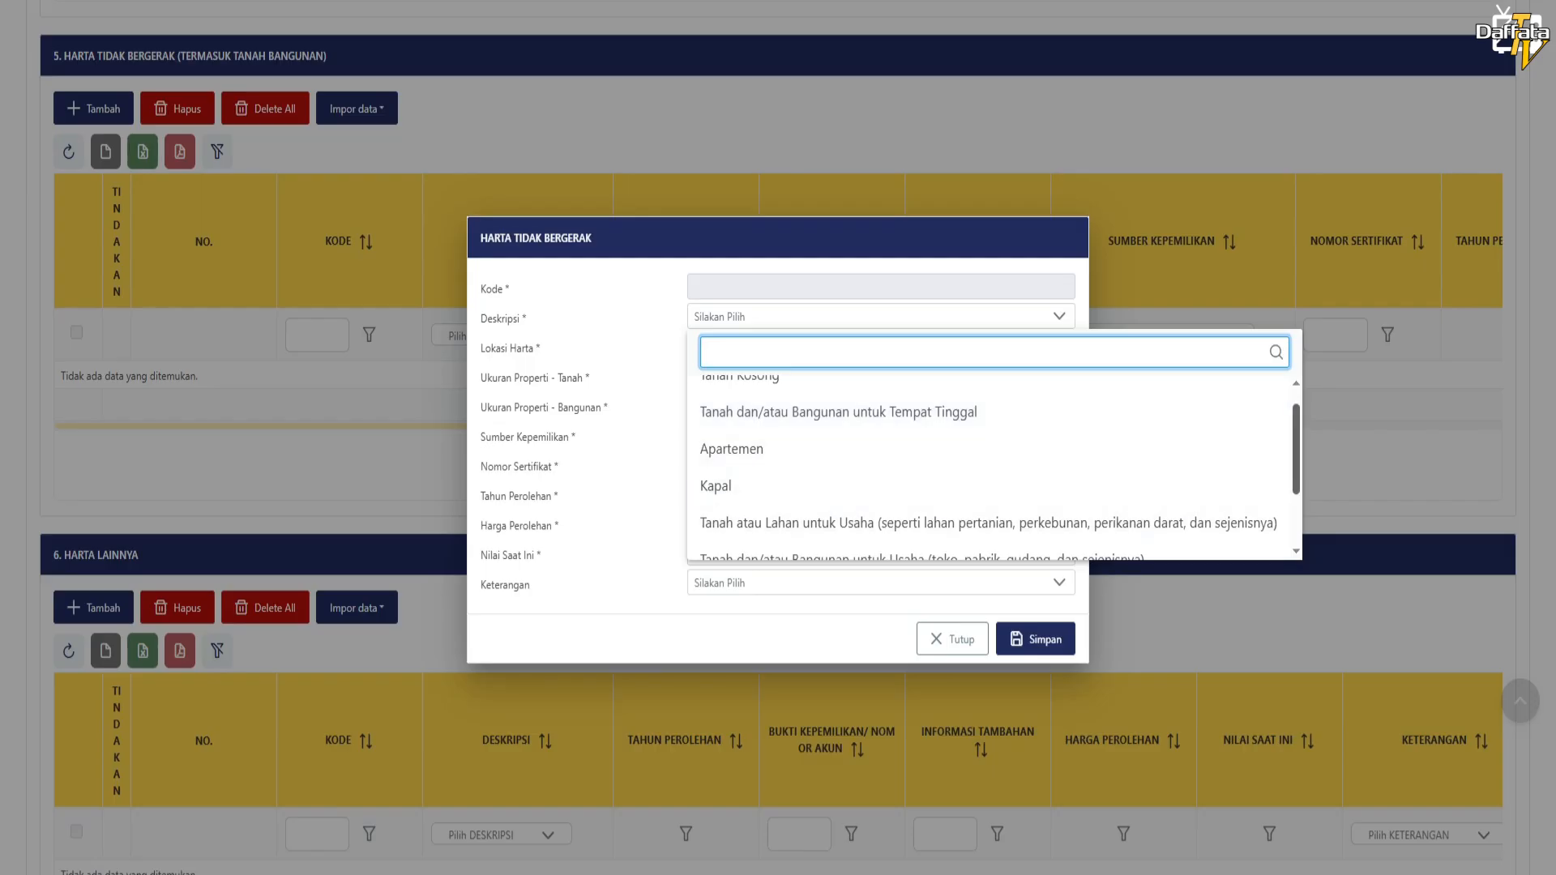
pyautogui.moveTo(1296, 470); pyautogui.dragTo(1296, 521)
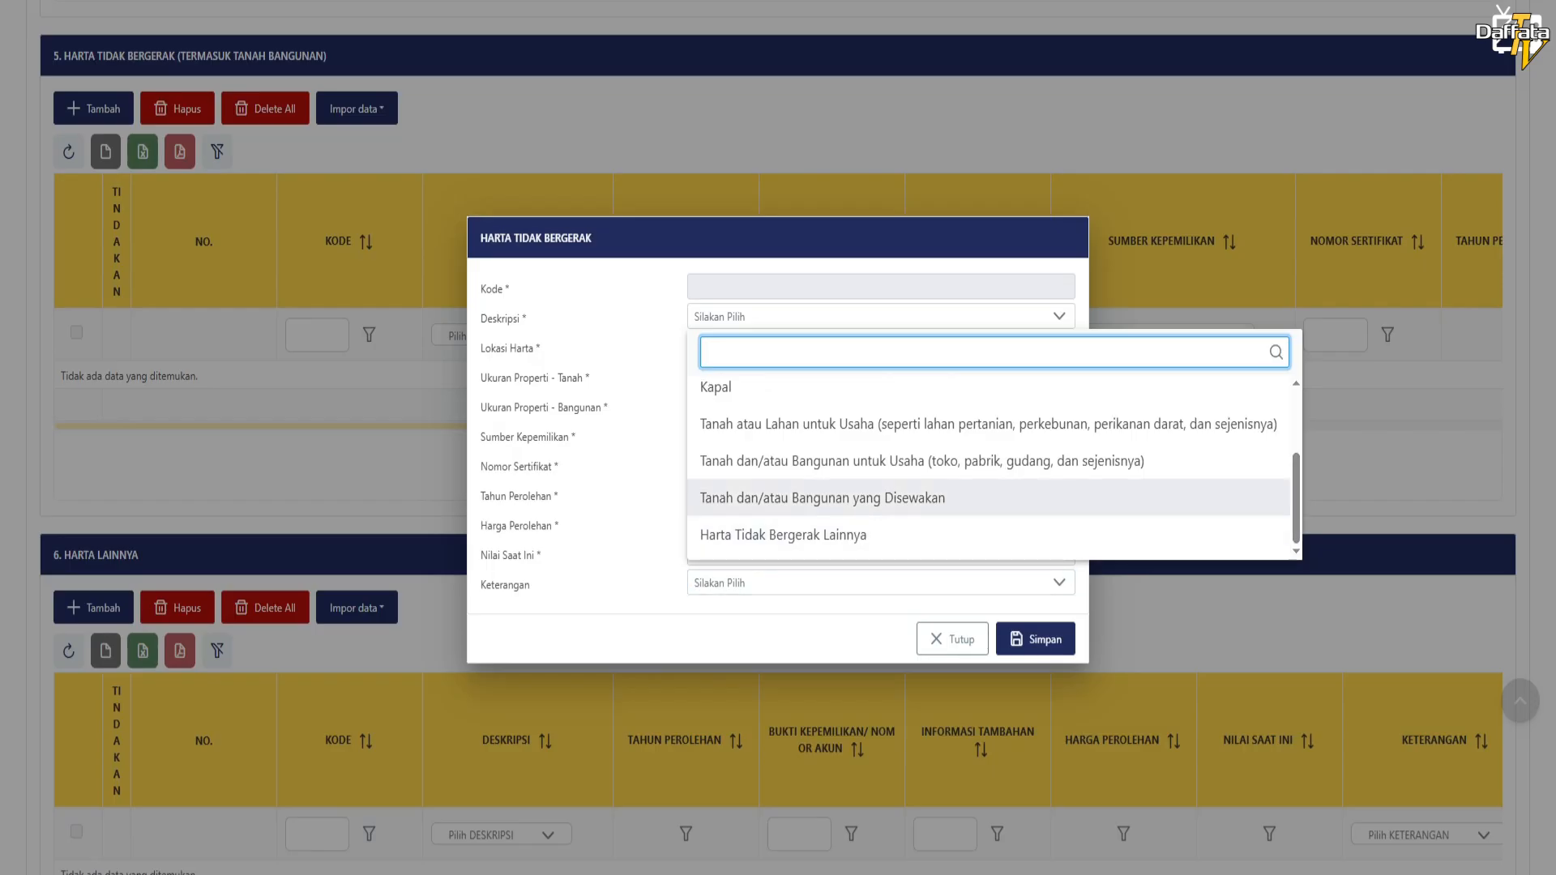
pyautogui.moveTo(1296, 499); pyautogui.dragTo(1296, 443)
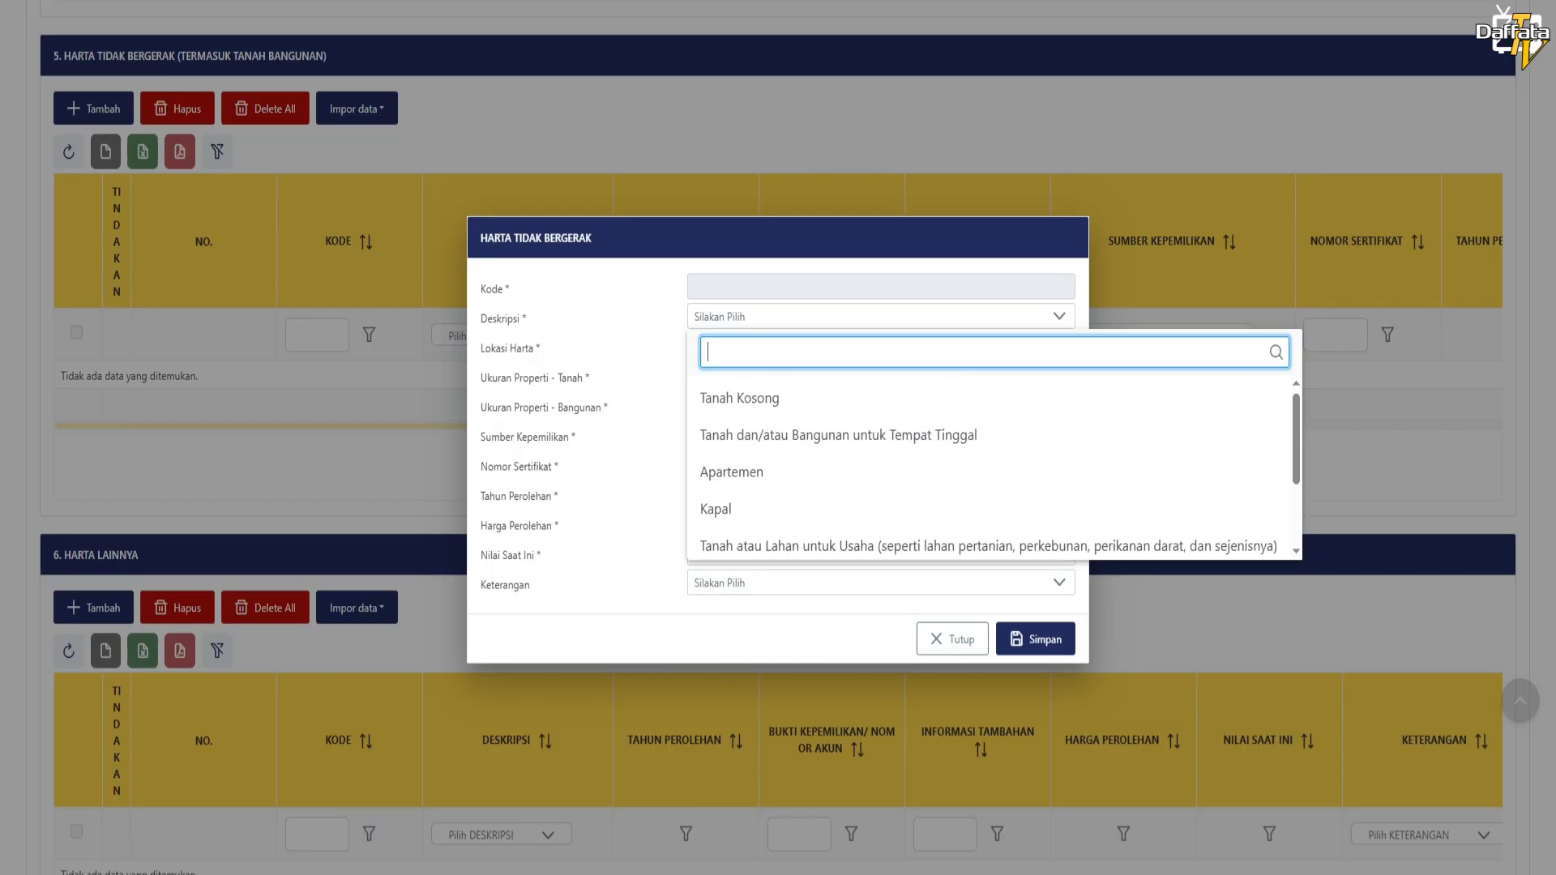
pyautogui.click(838, 424)
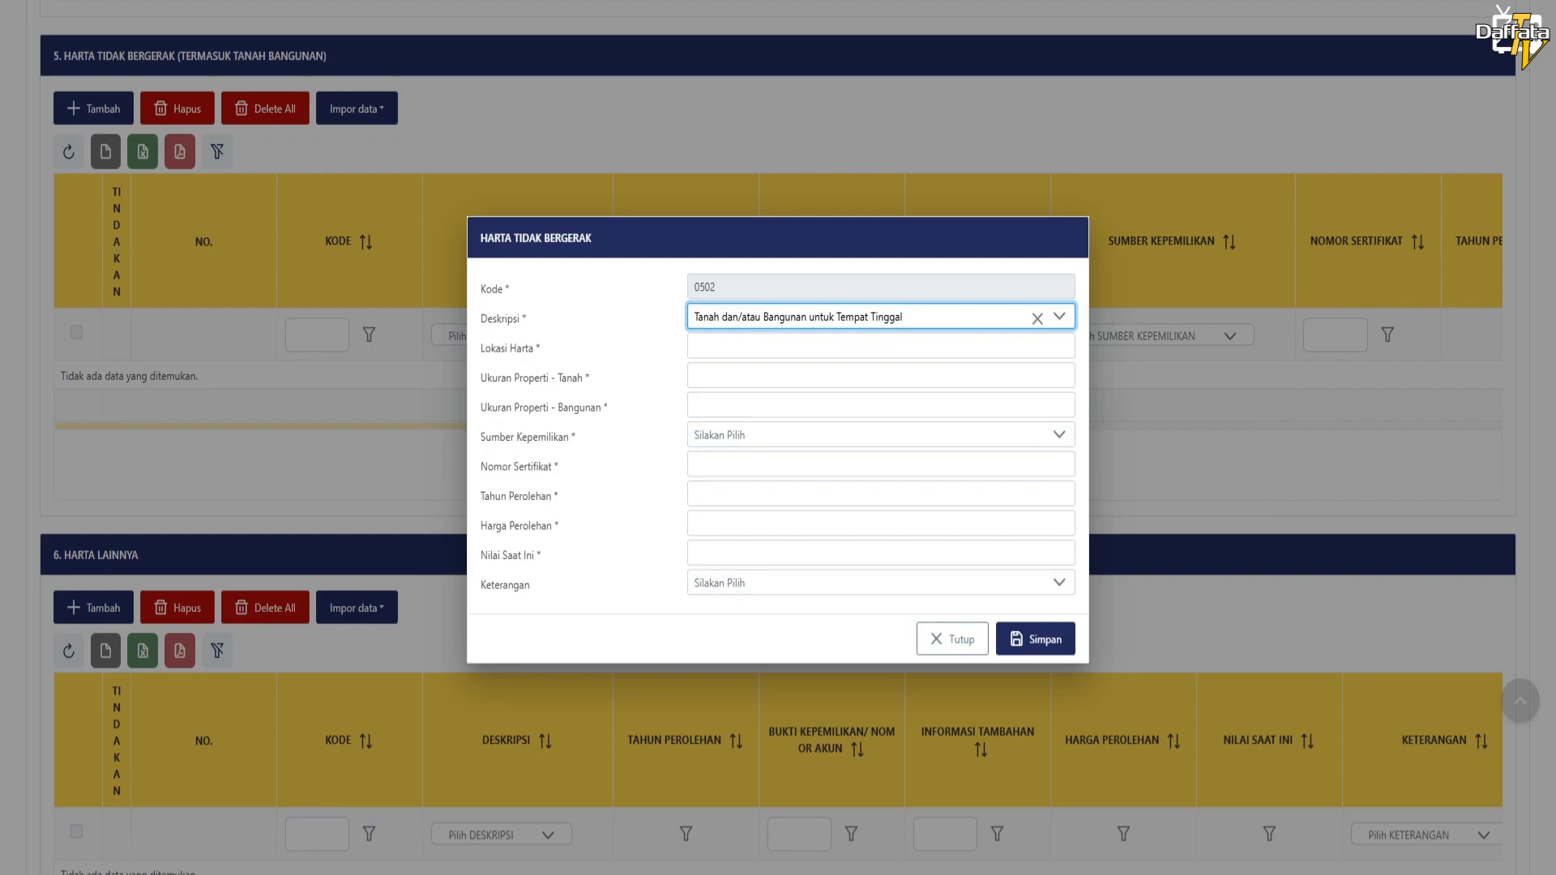
# Review the Sumber Kepemilikan and Keterangan options of the Harta Tidak Bergerak entry, and close the form without saving
pyautogui.click(838, 346)
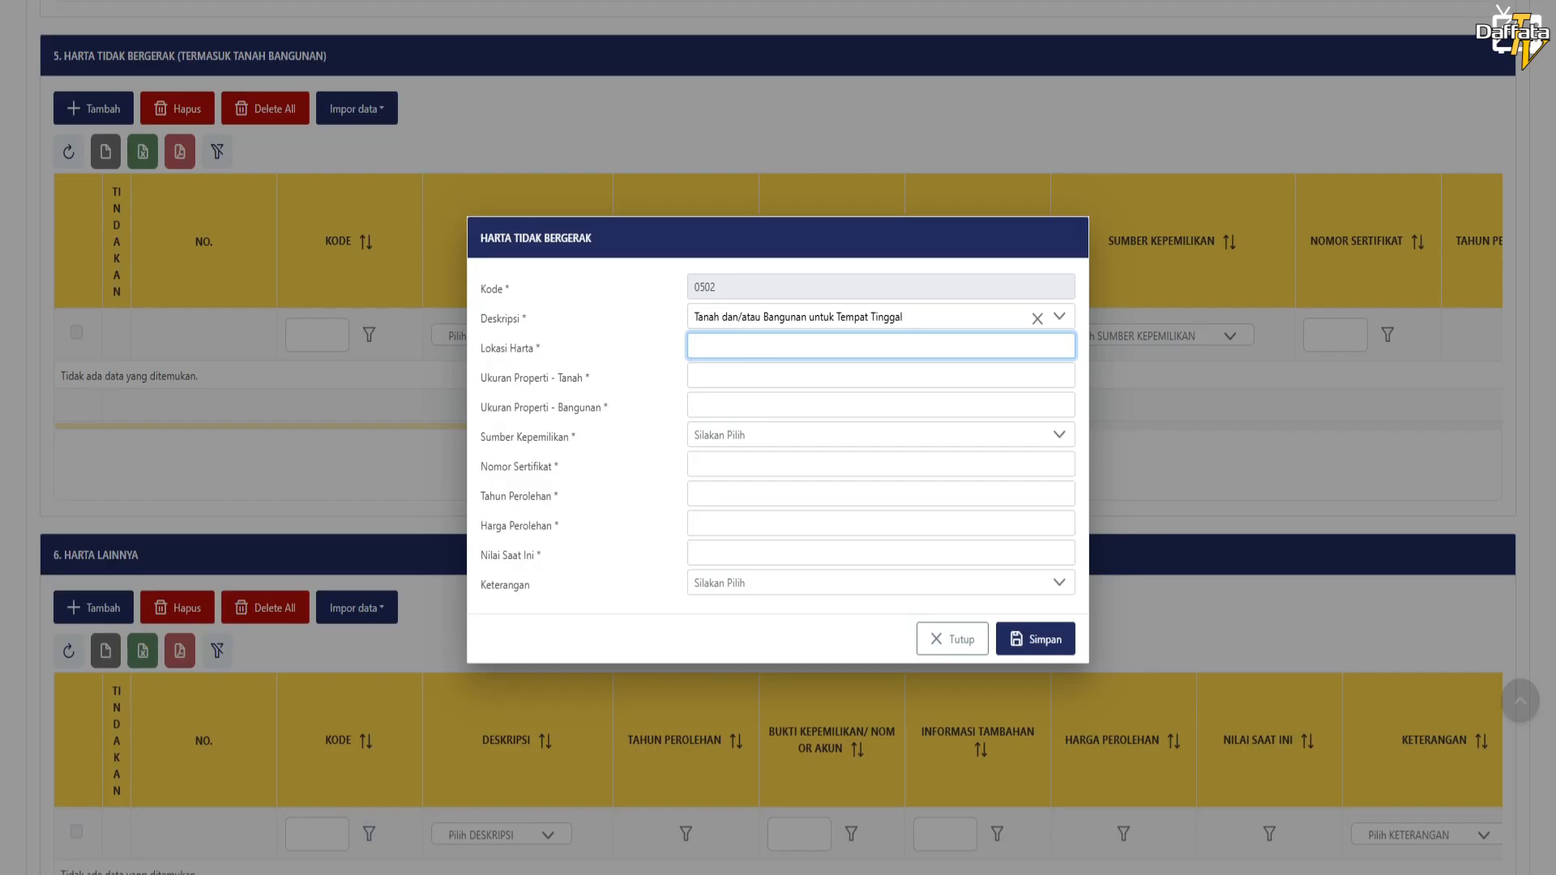
pyautogui.click(881, 435)
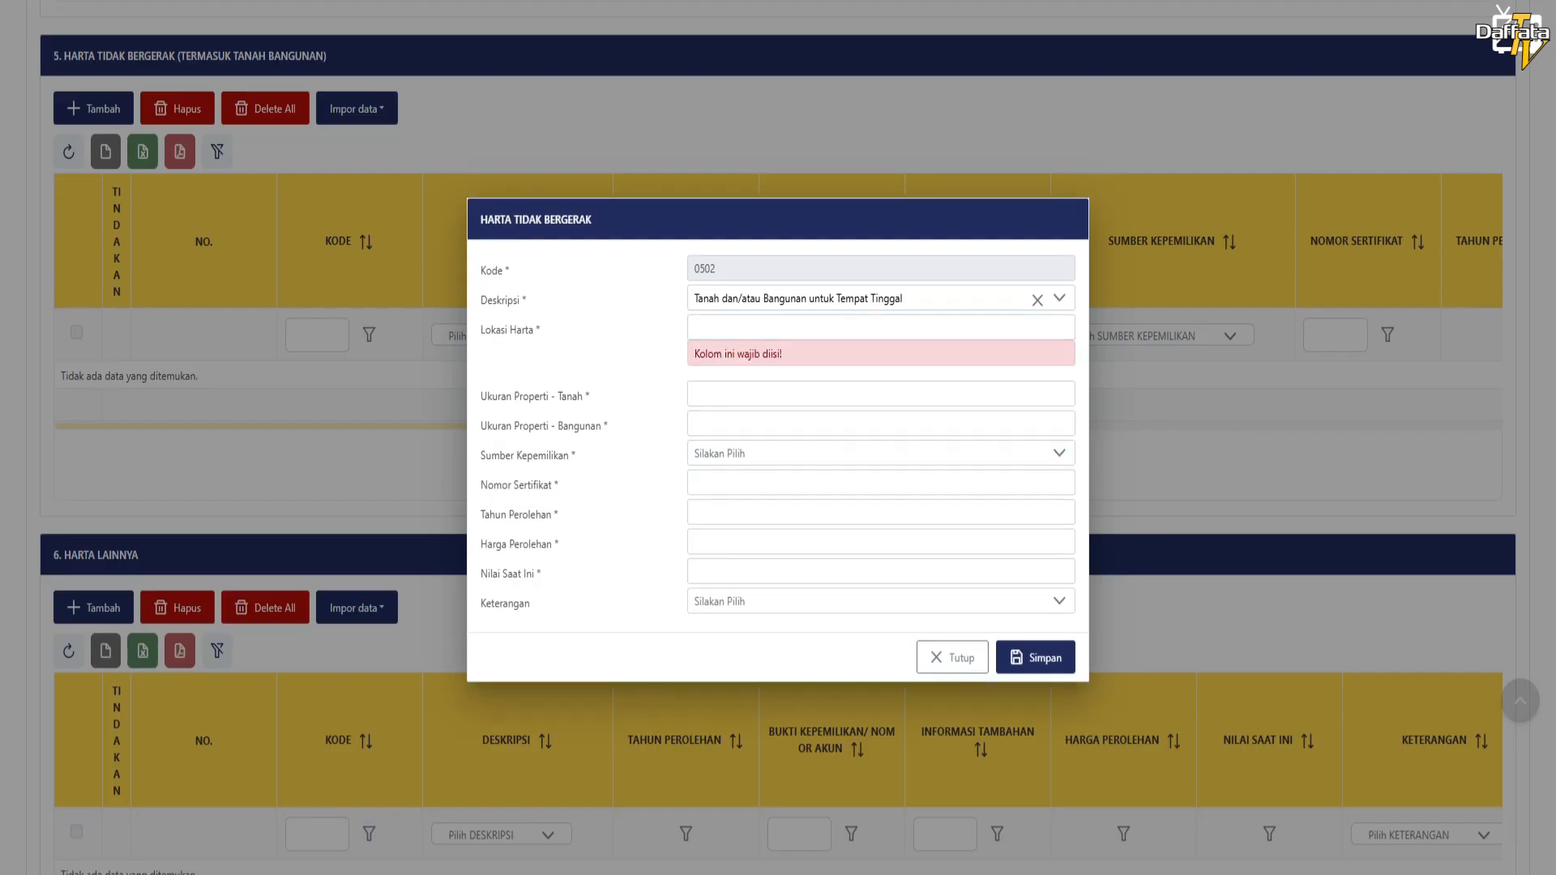
pyautogui.click(881, 453)
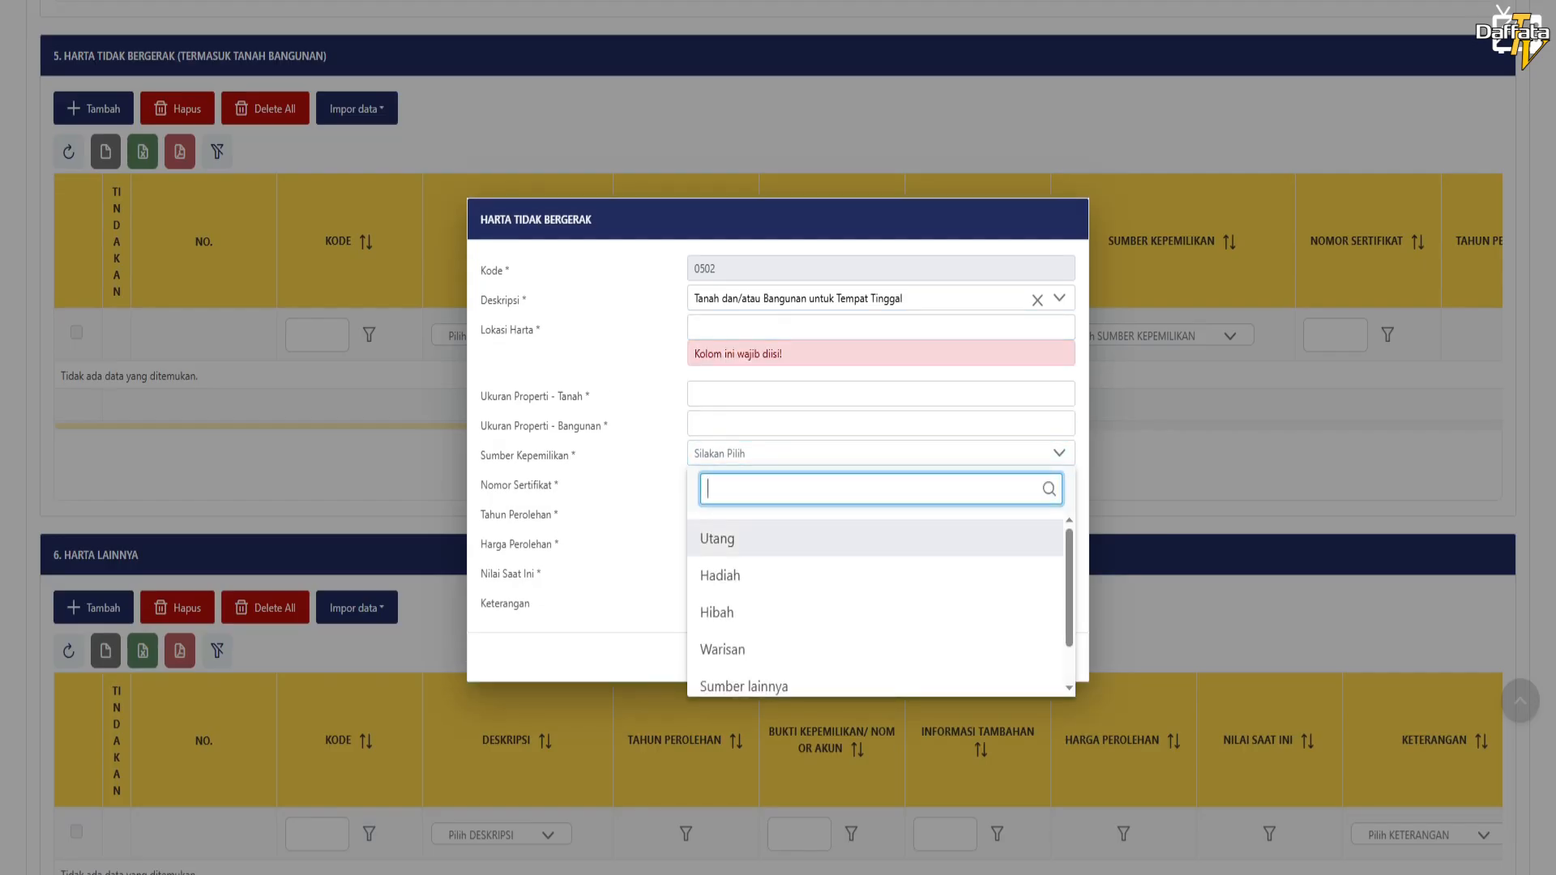
pyautogui.press('Down')
pyautogui.press('Down')
pyautogui.press('Down')
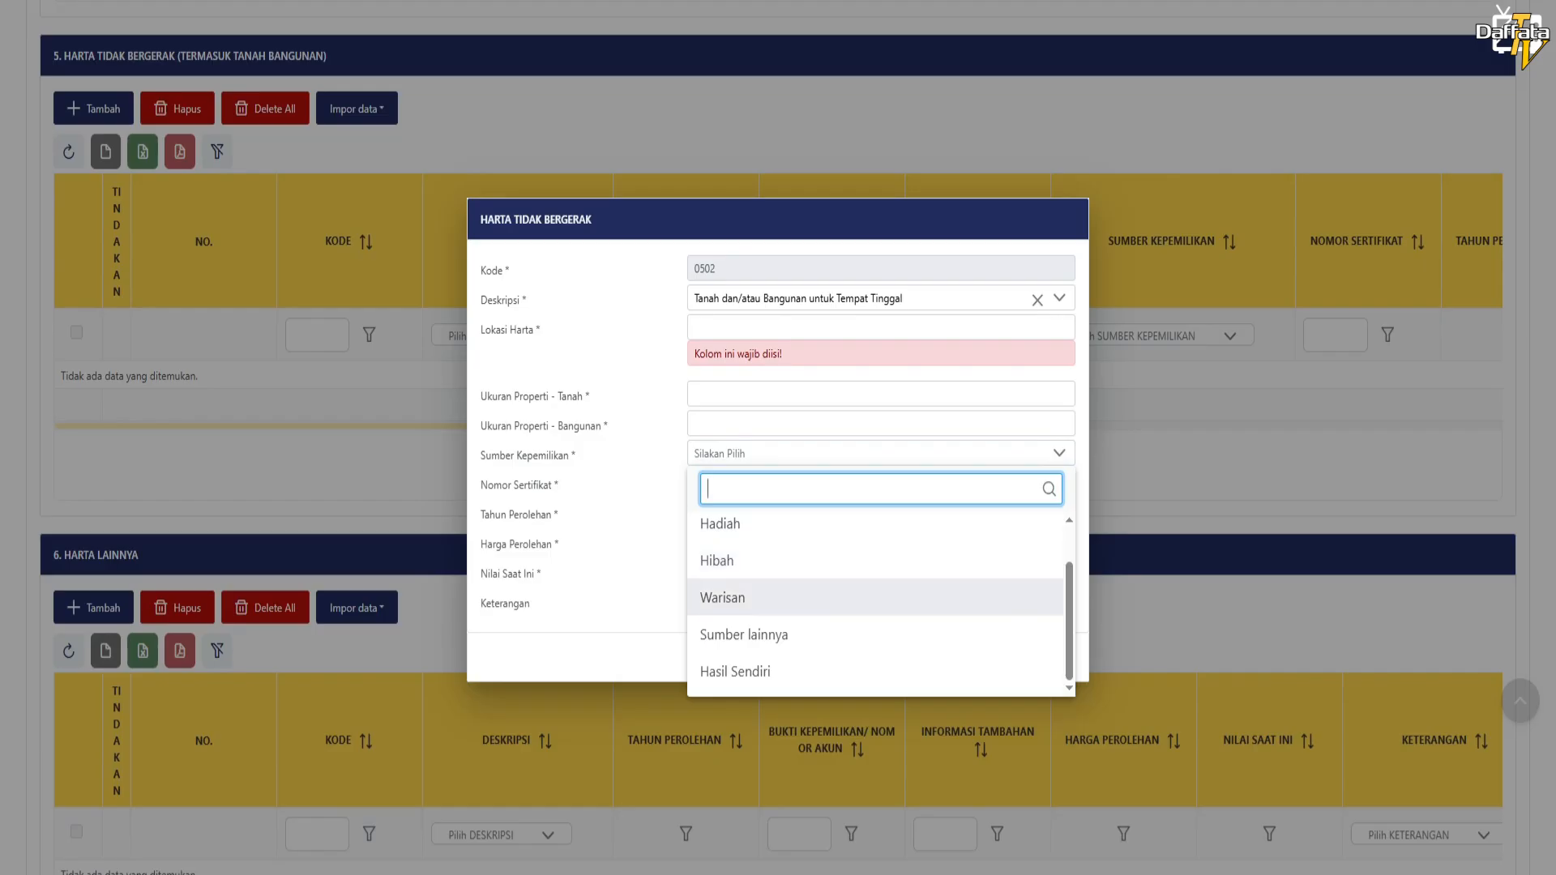
pyautogui.press('Tab')
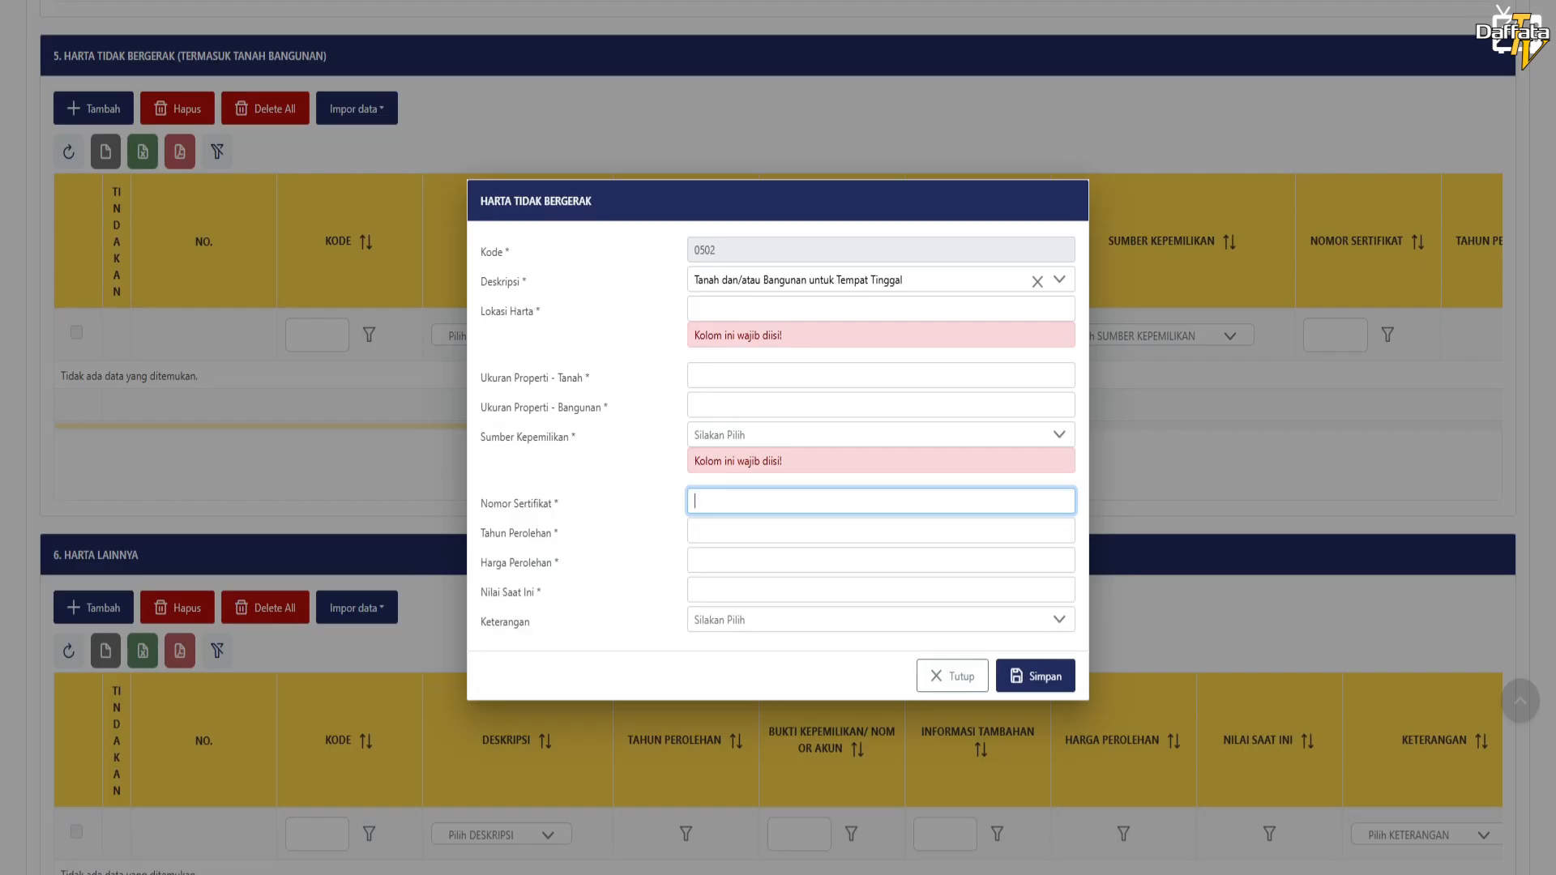
pyautogui.click(881, 616)
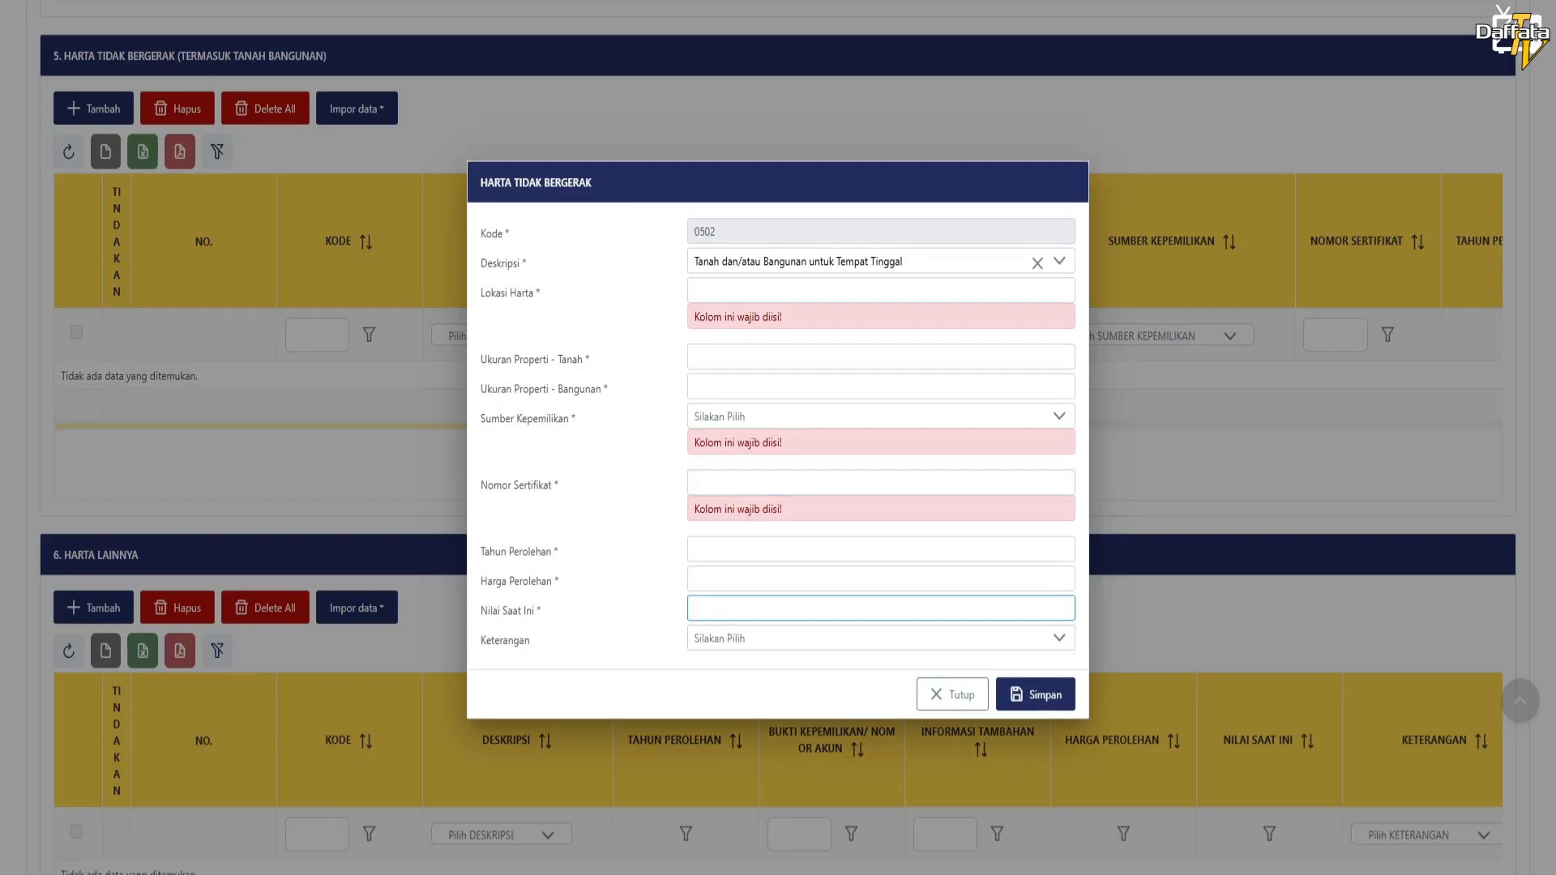
pyautogui.click(881, 638)
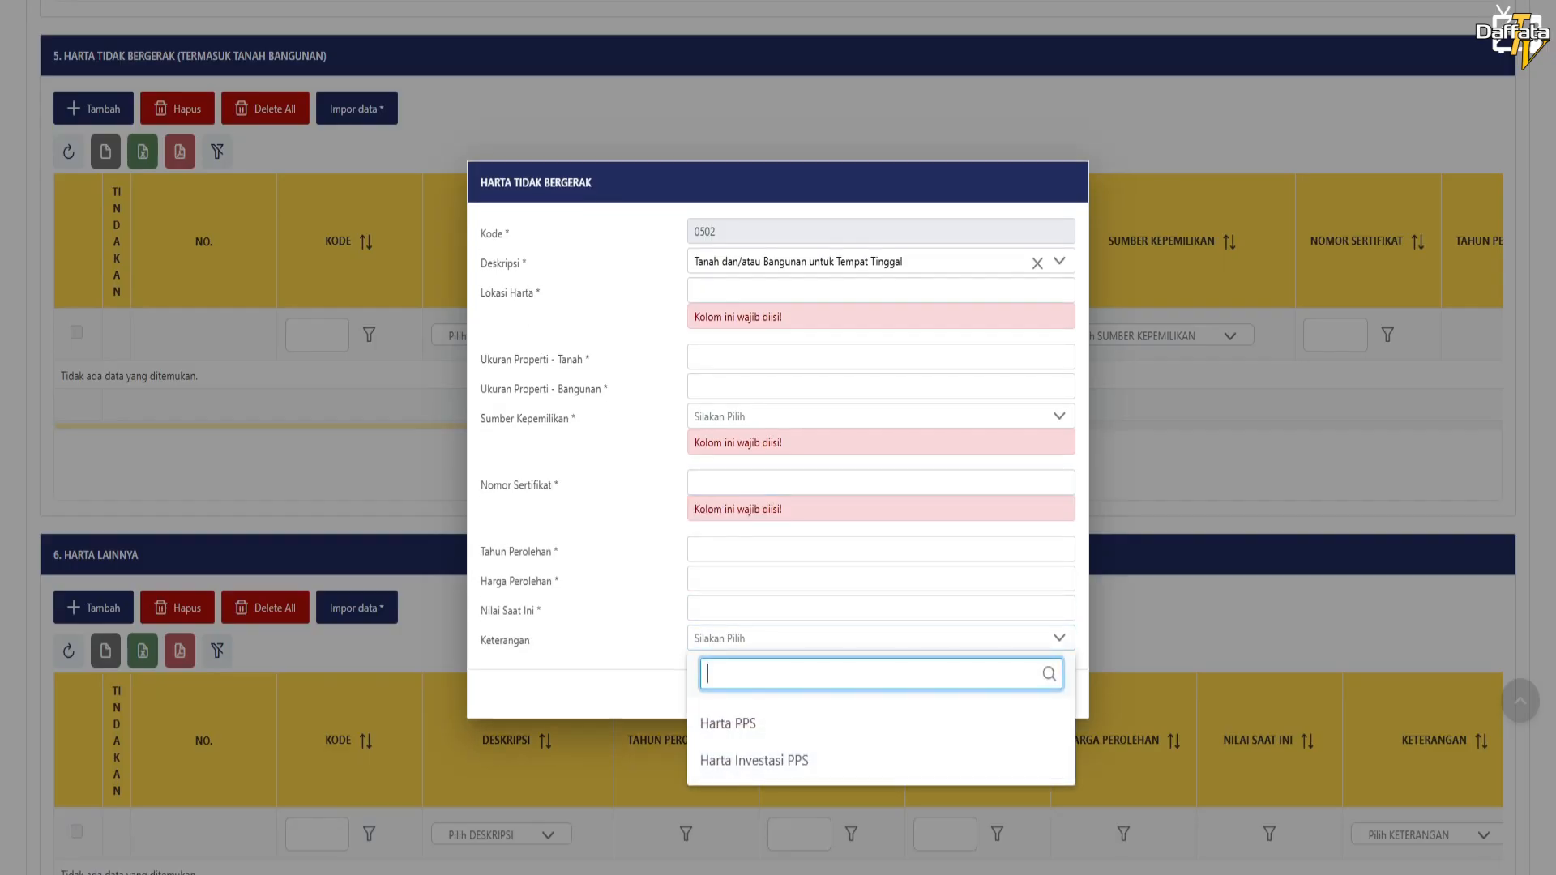
pyautogui.click(881, 638)
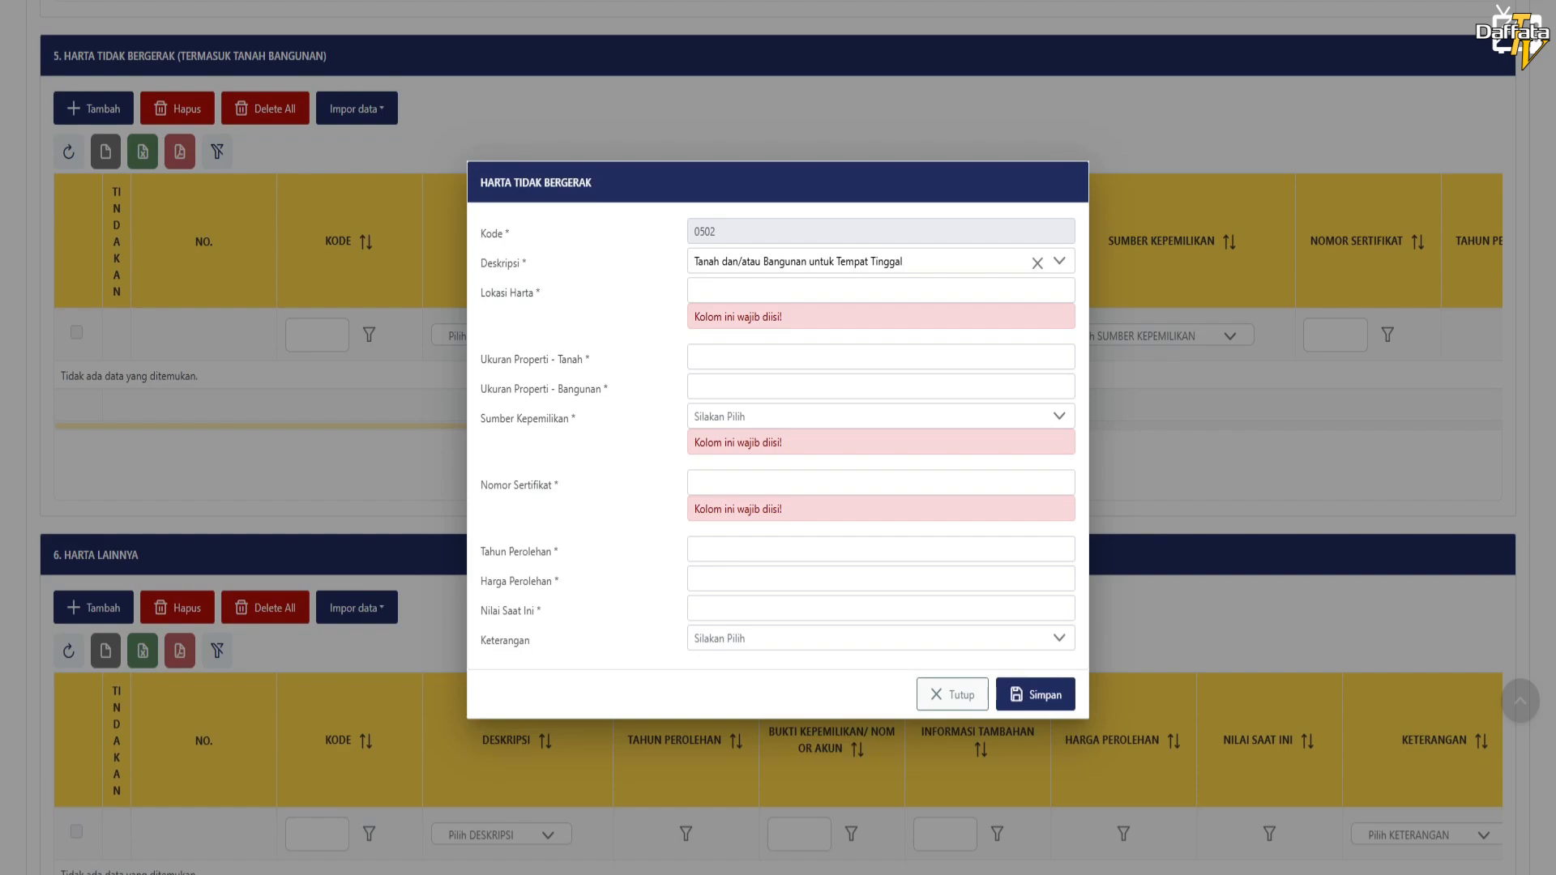
pyautogui.click(952, 694)
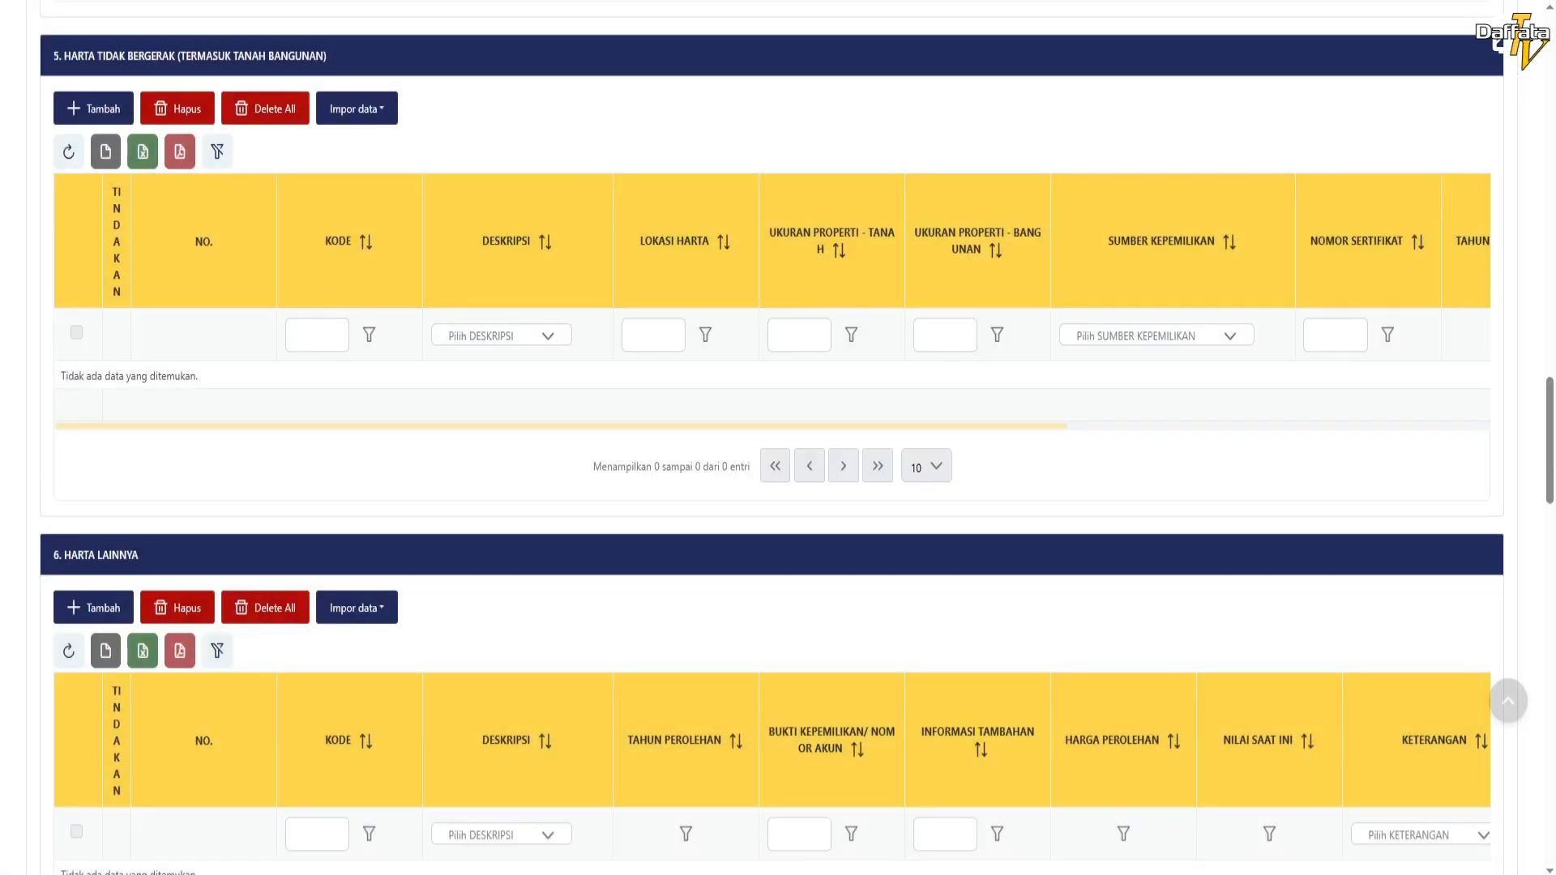
# Start a Harta Lainnya entry with the description Peralatan elektronik
pyautogui.scroll(-5, 778, 438)
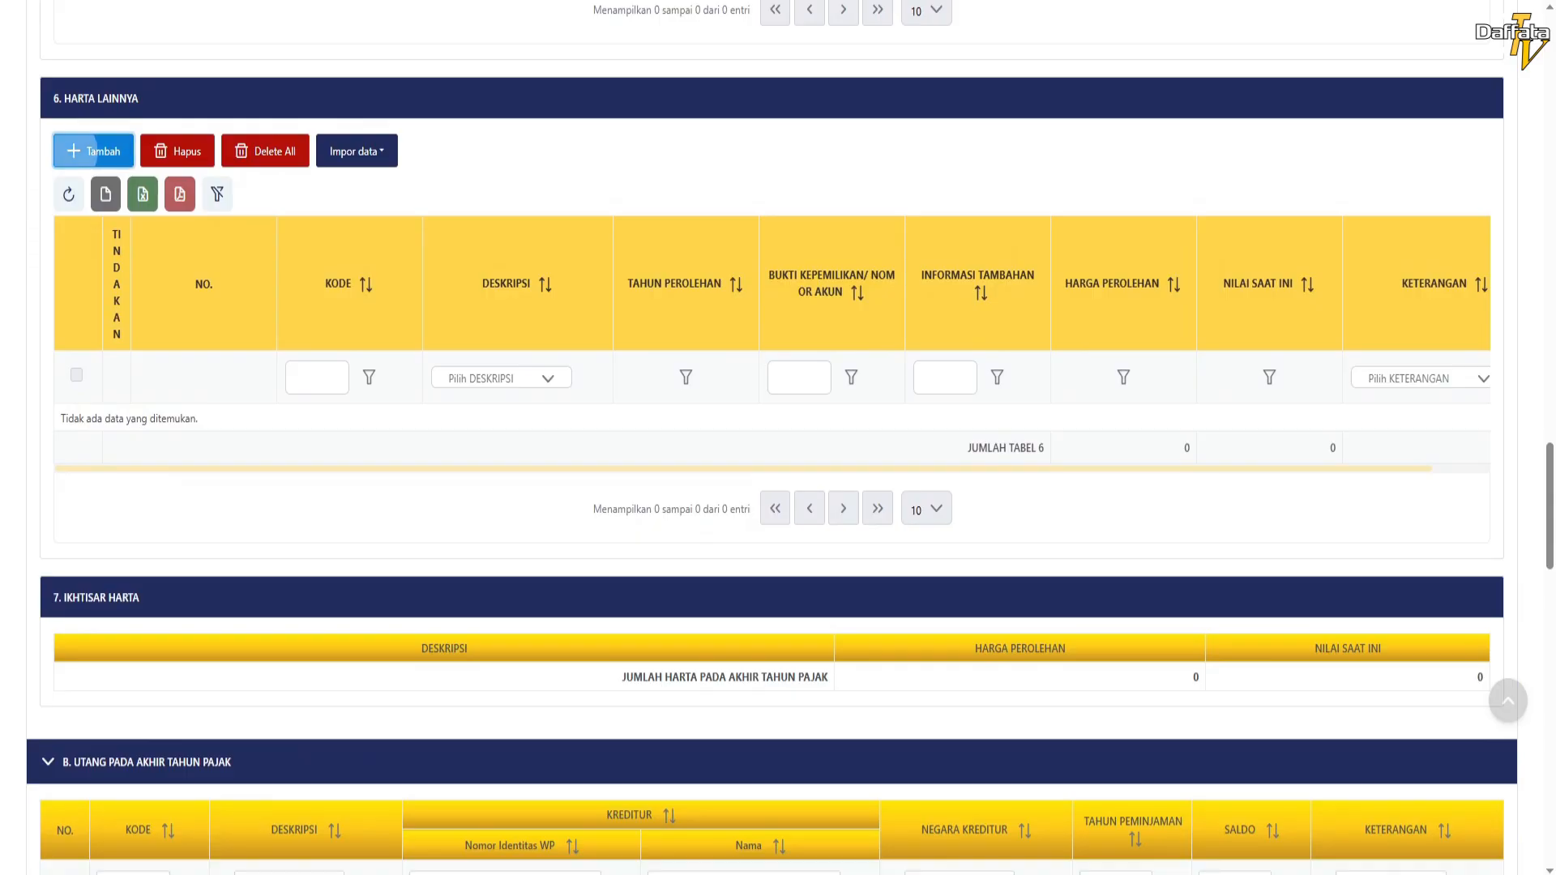
pyautogui.click(93, 150)
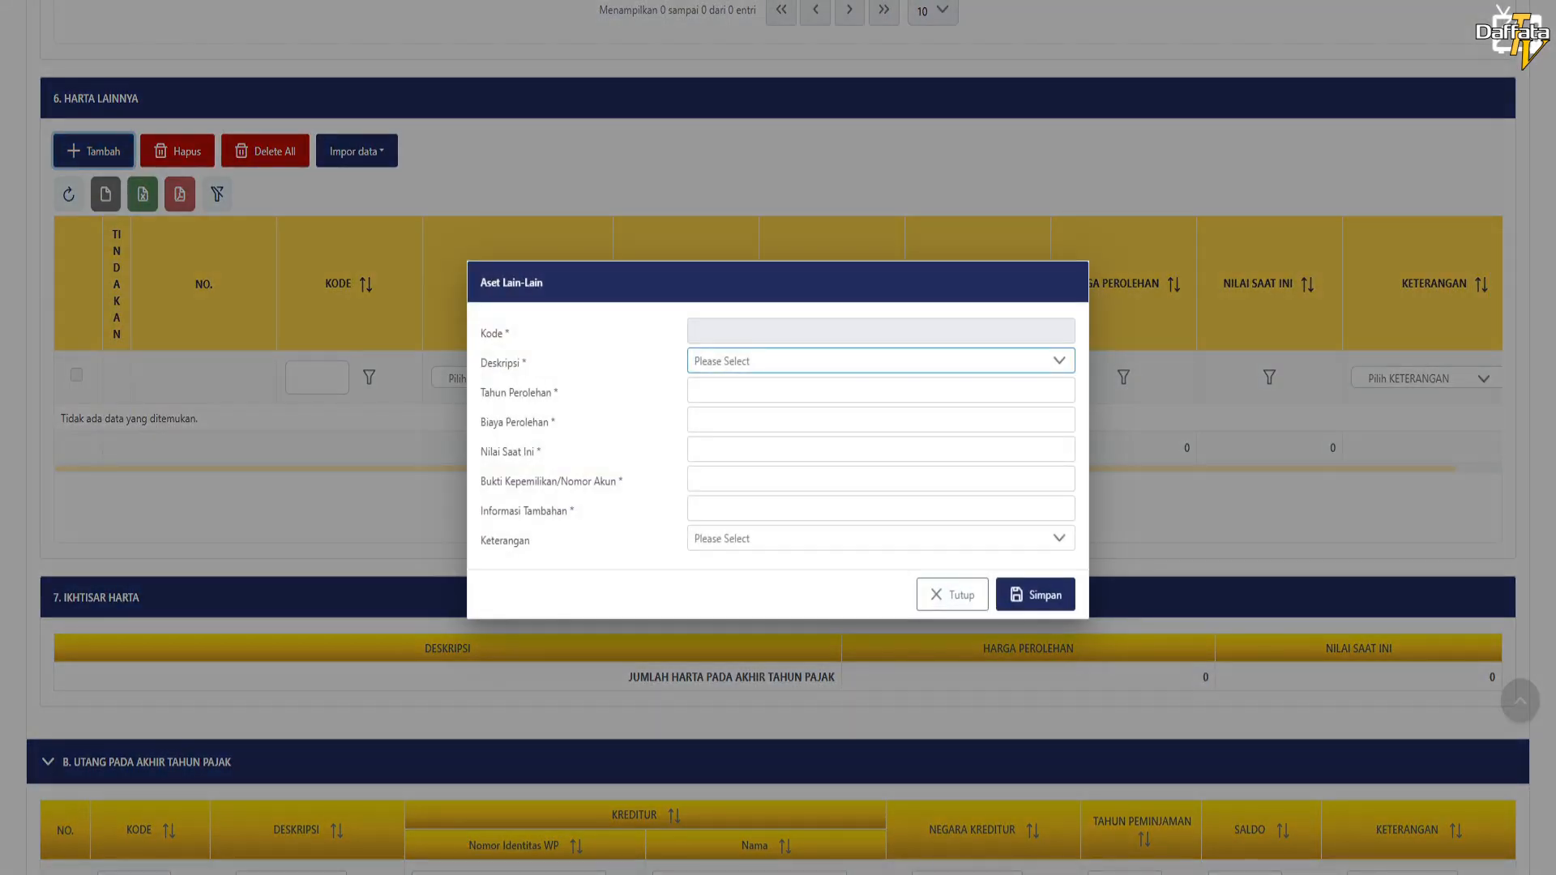
pyautogui.click(1059, 362)
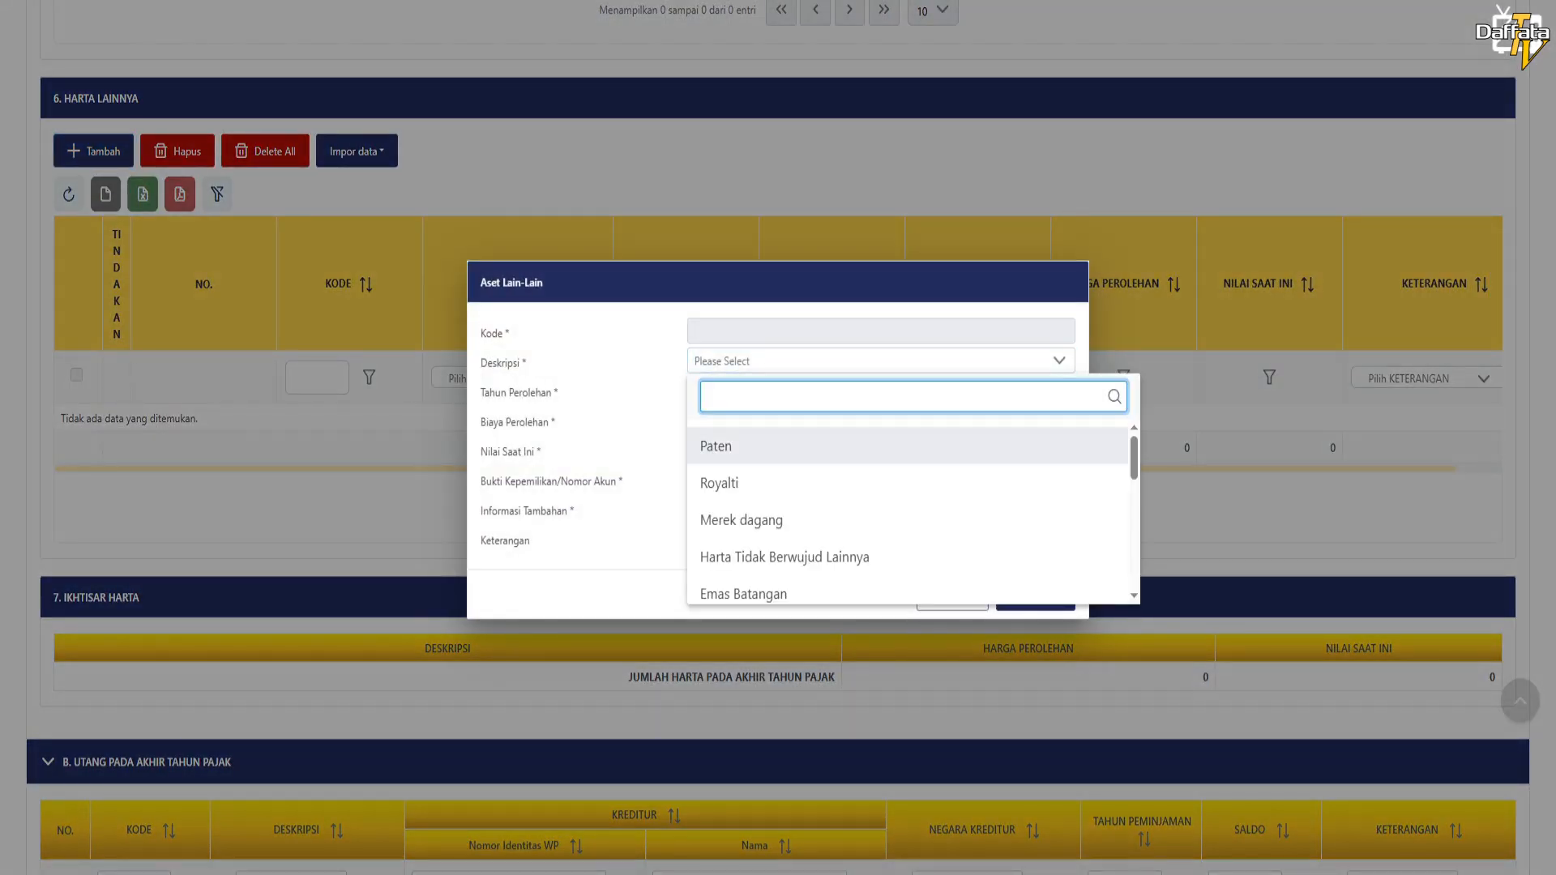
pyautogui.moveTo(1134, 458); pyautogui.dragTo(1134, 545)
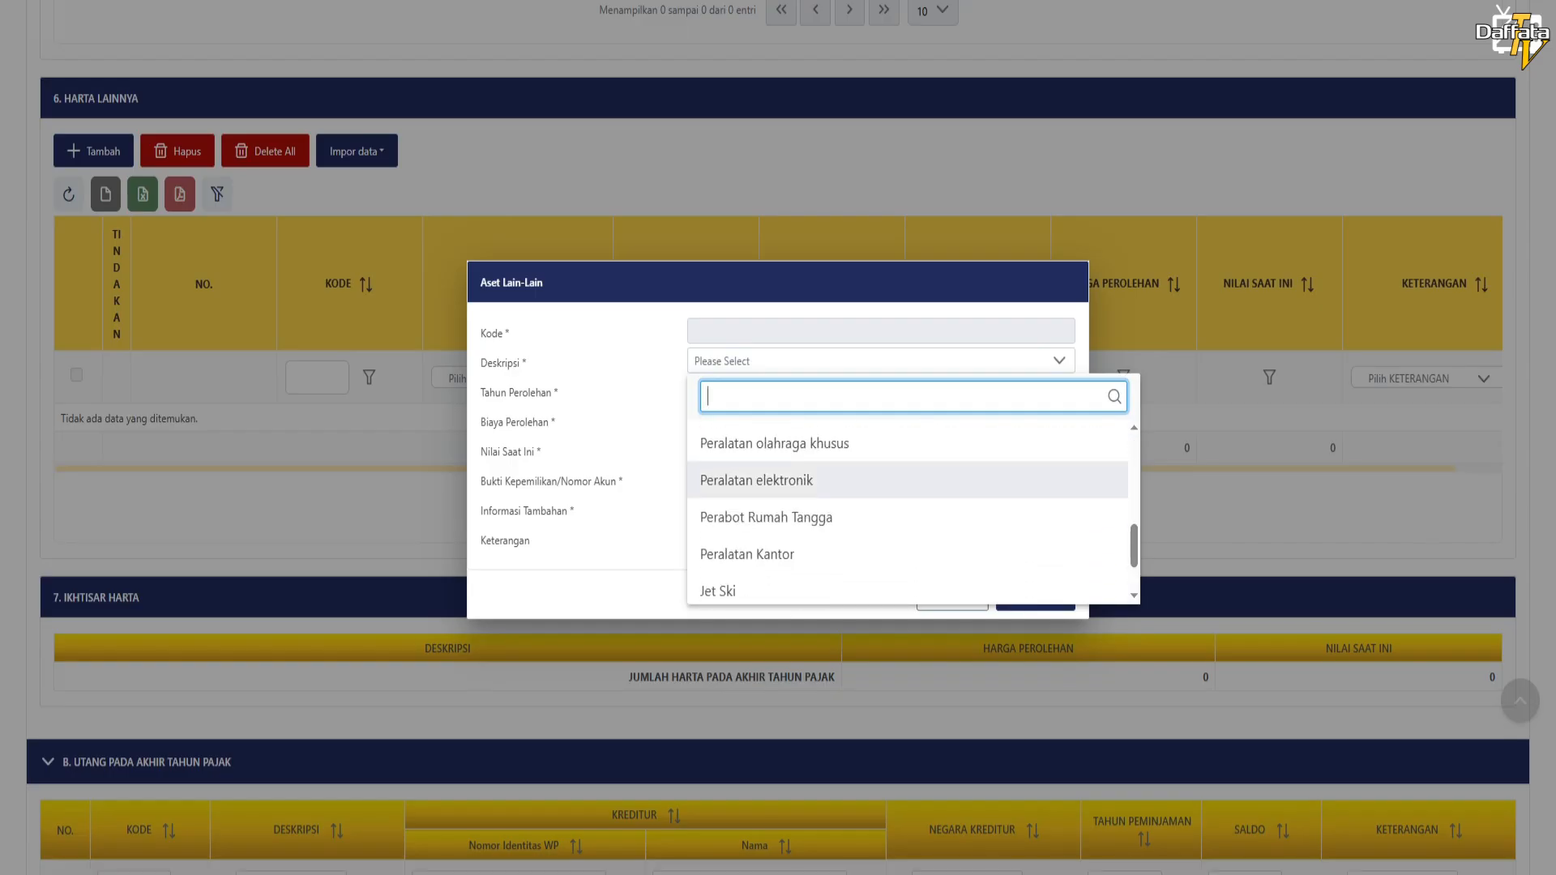
pyautogui.click(757, 481)
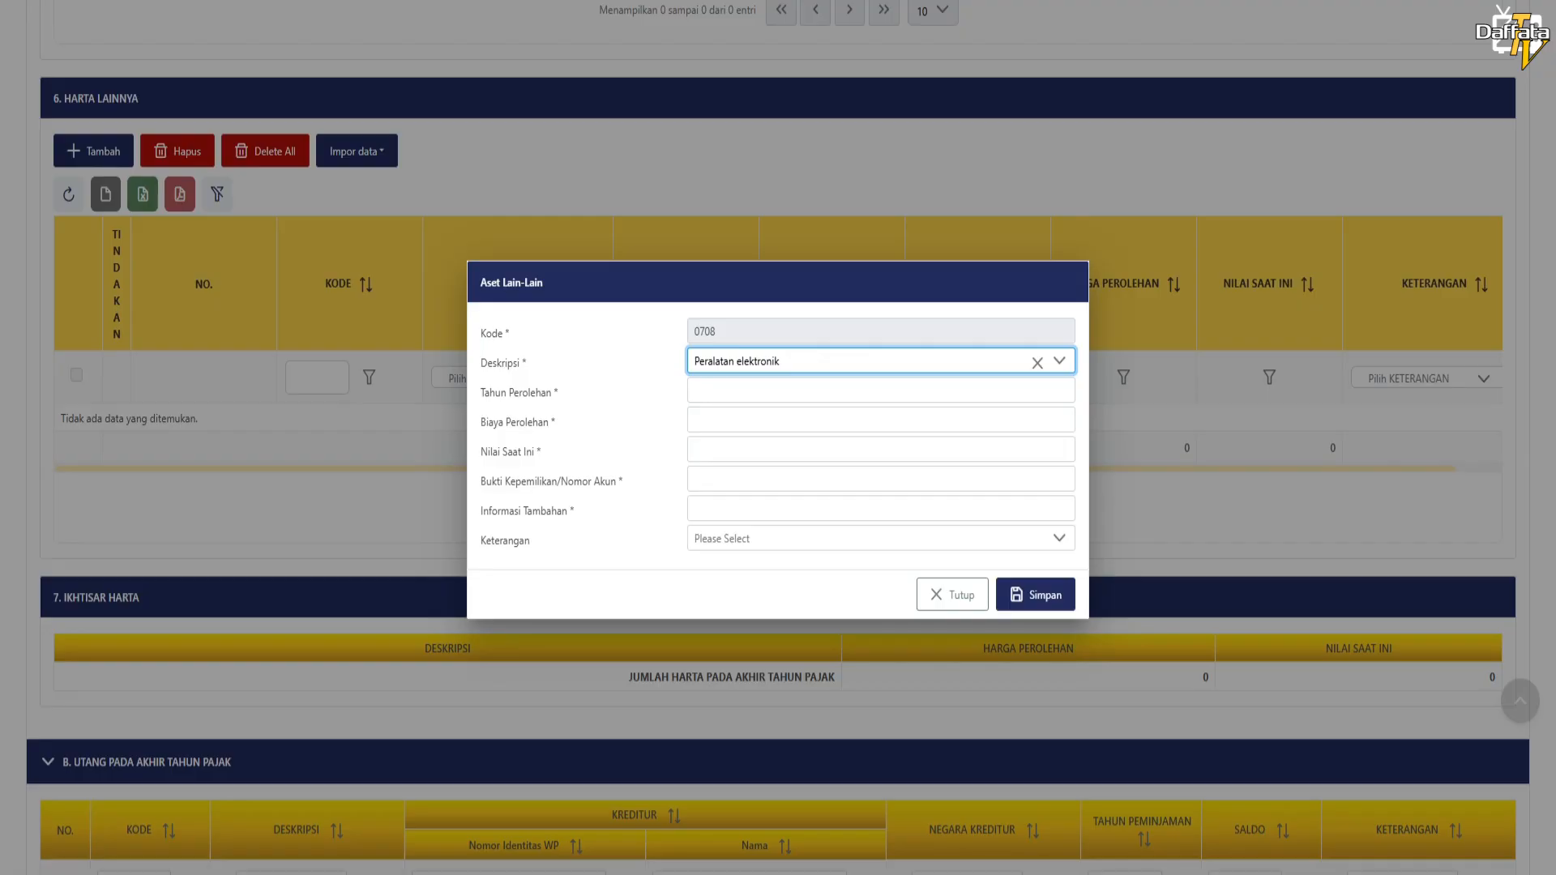
# Review the remaining fields and the Keterangan options of the Harta Lainnya entry, and close the form without saving
pyautogui.click(881, 479)
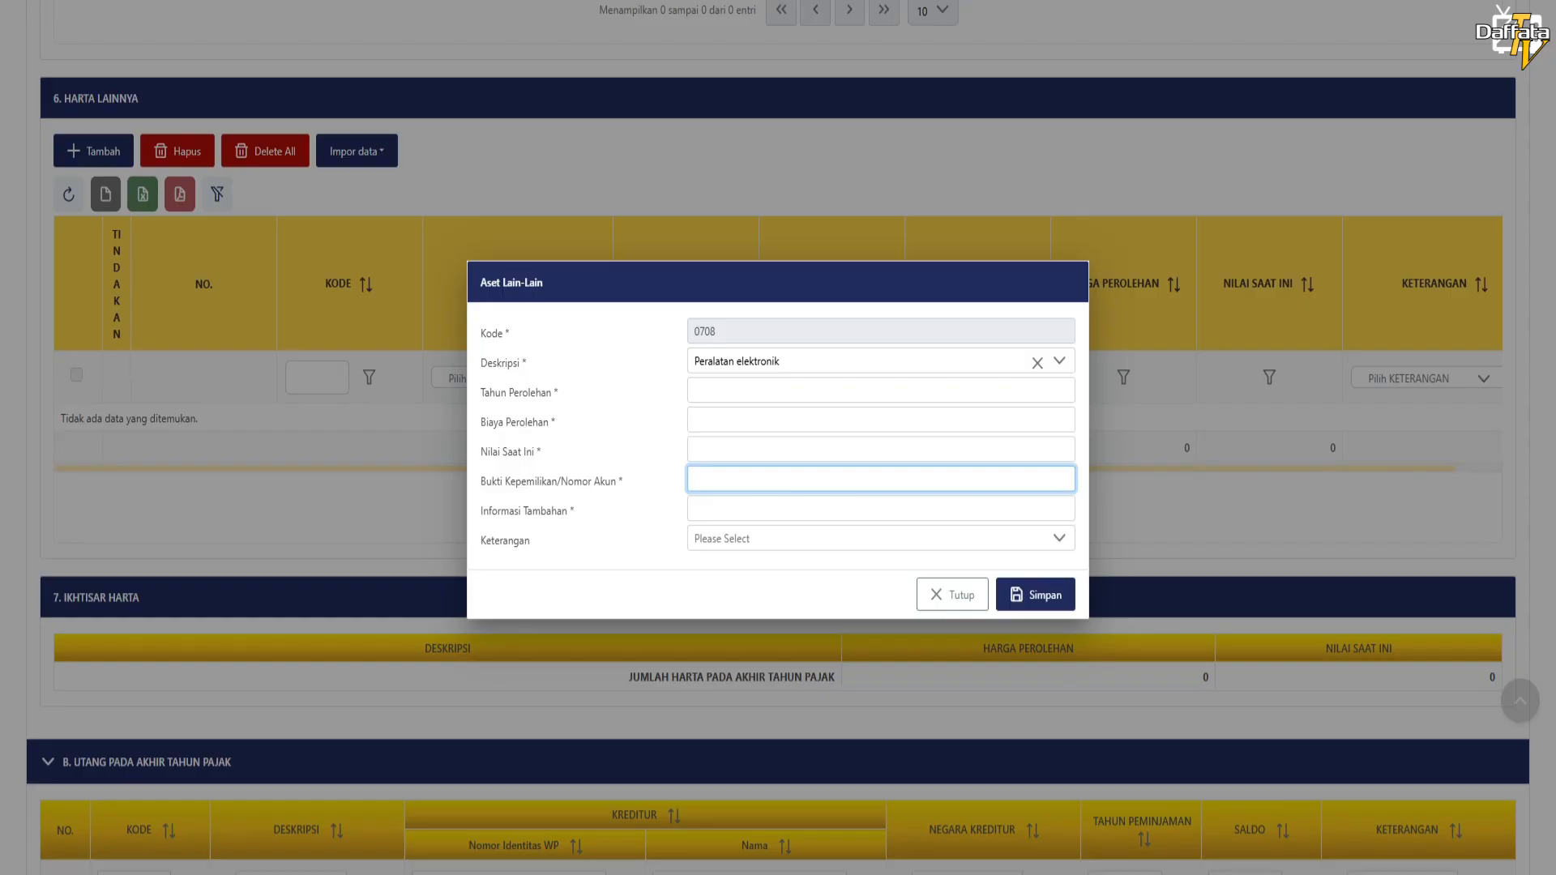
pyautogui.click(881, 509)
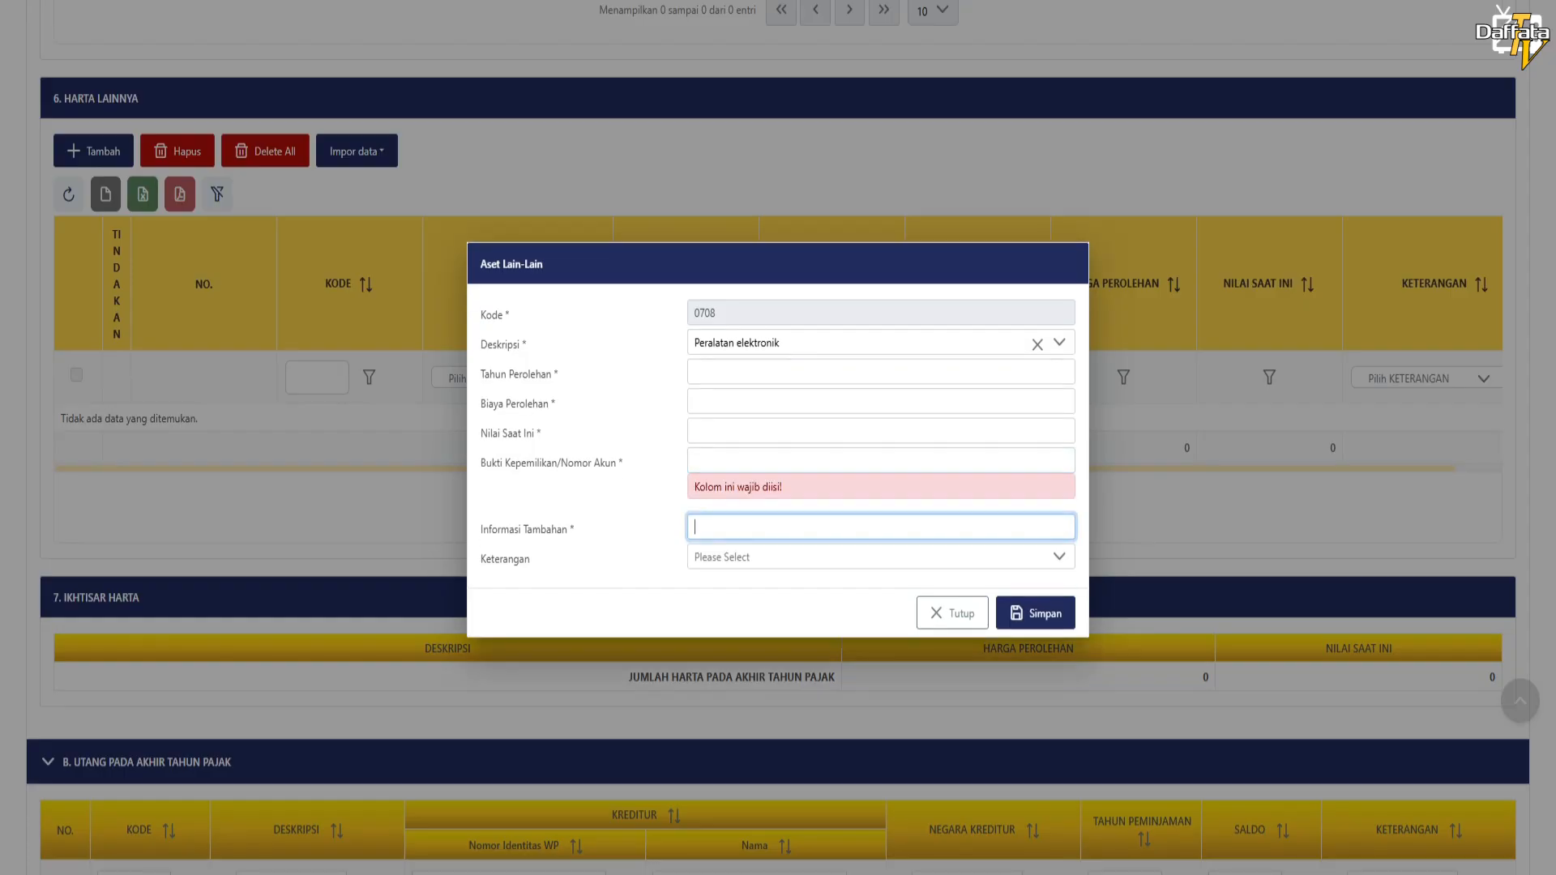
pyautogui.click(881, 557)
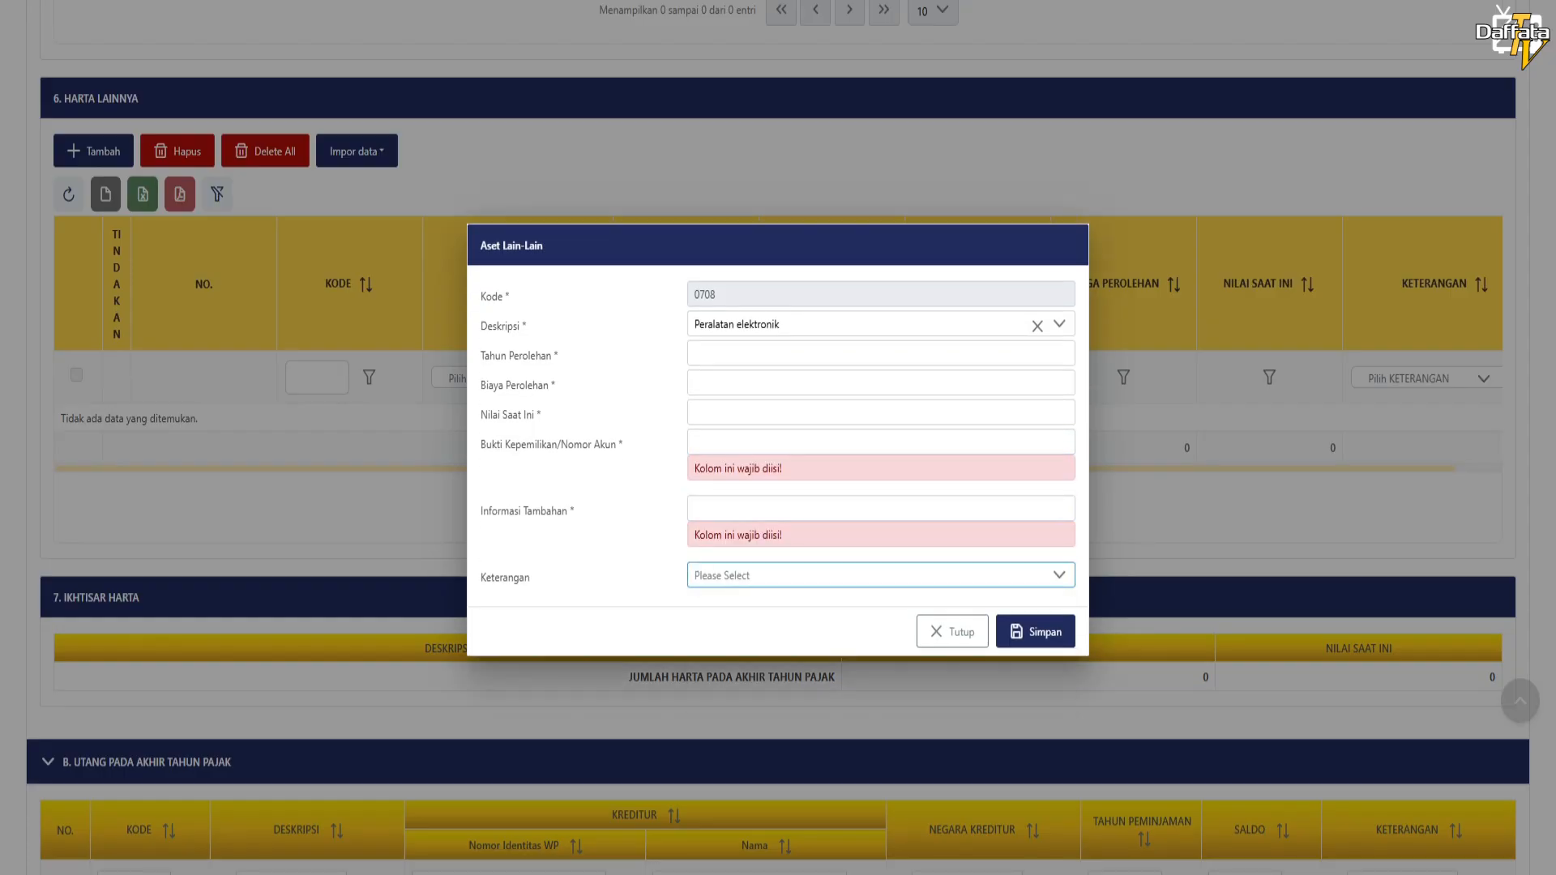
pyautogui.click(881, 575)
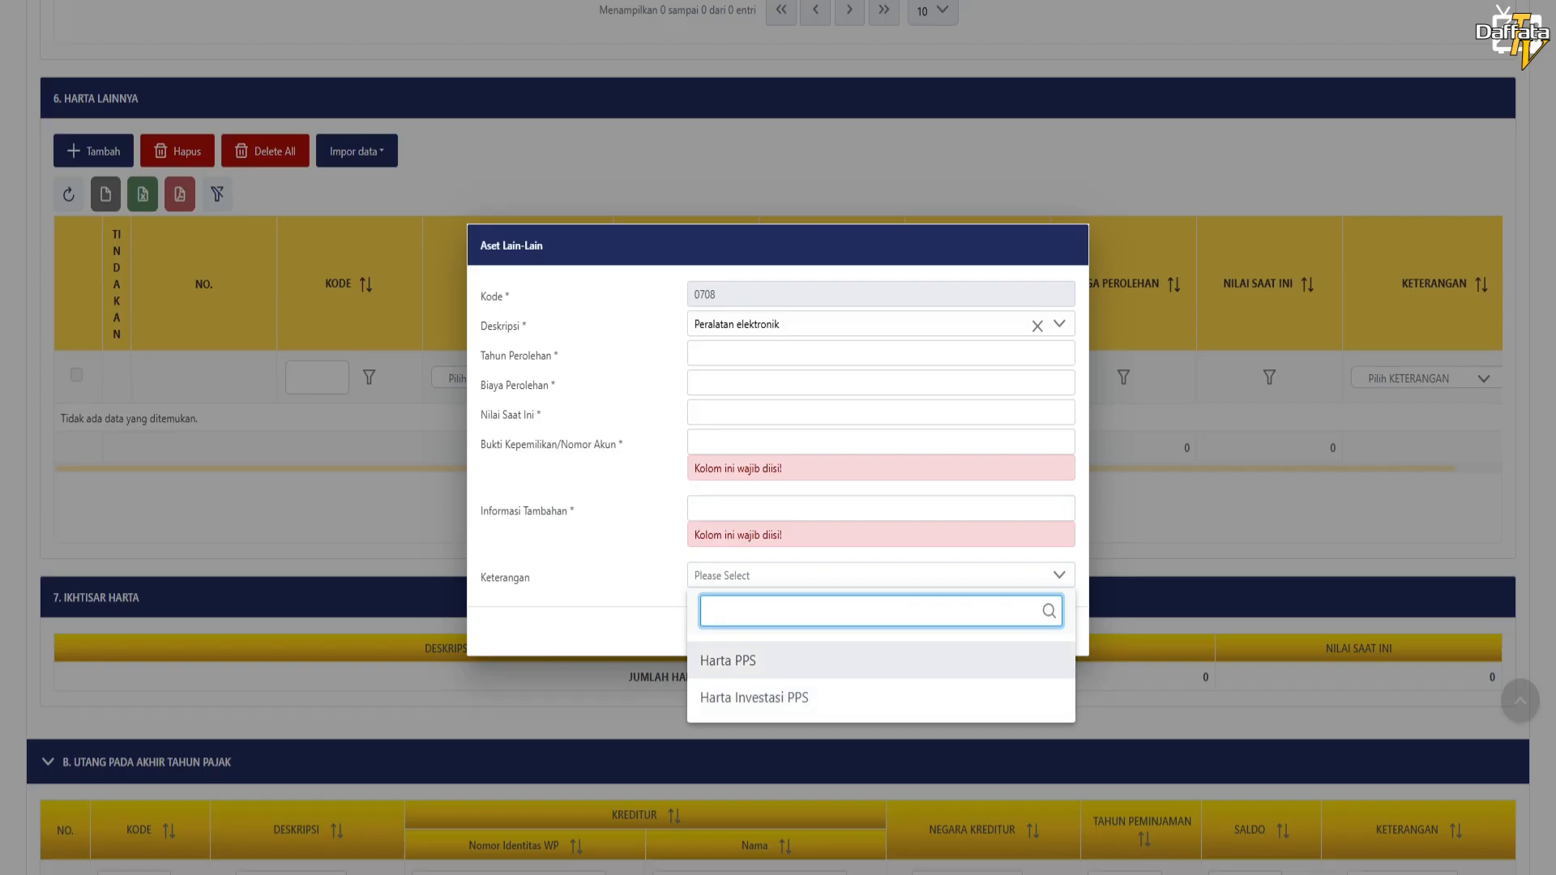
pyautogui.click(600, 624)
pyautogui.click(953, 632)
# Examine the Ikhtisar Harta totals and the sections on debts, dependants and net employment income in the L-1 attachment
pyautogui.scroll(-2, 952, 631)
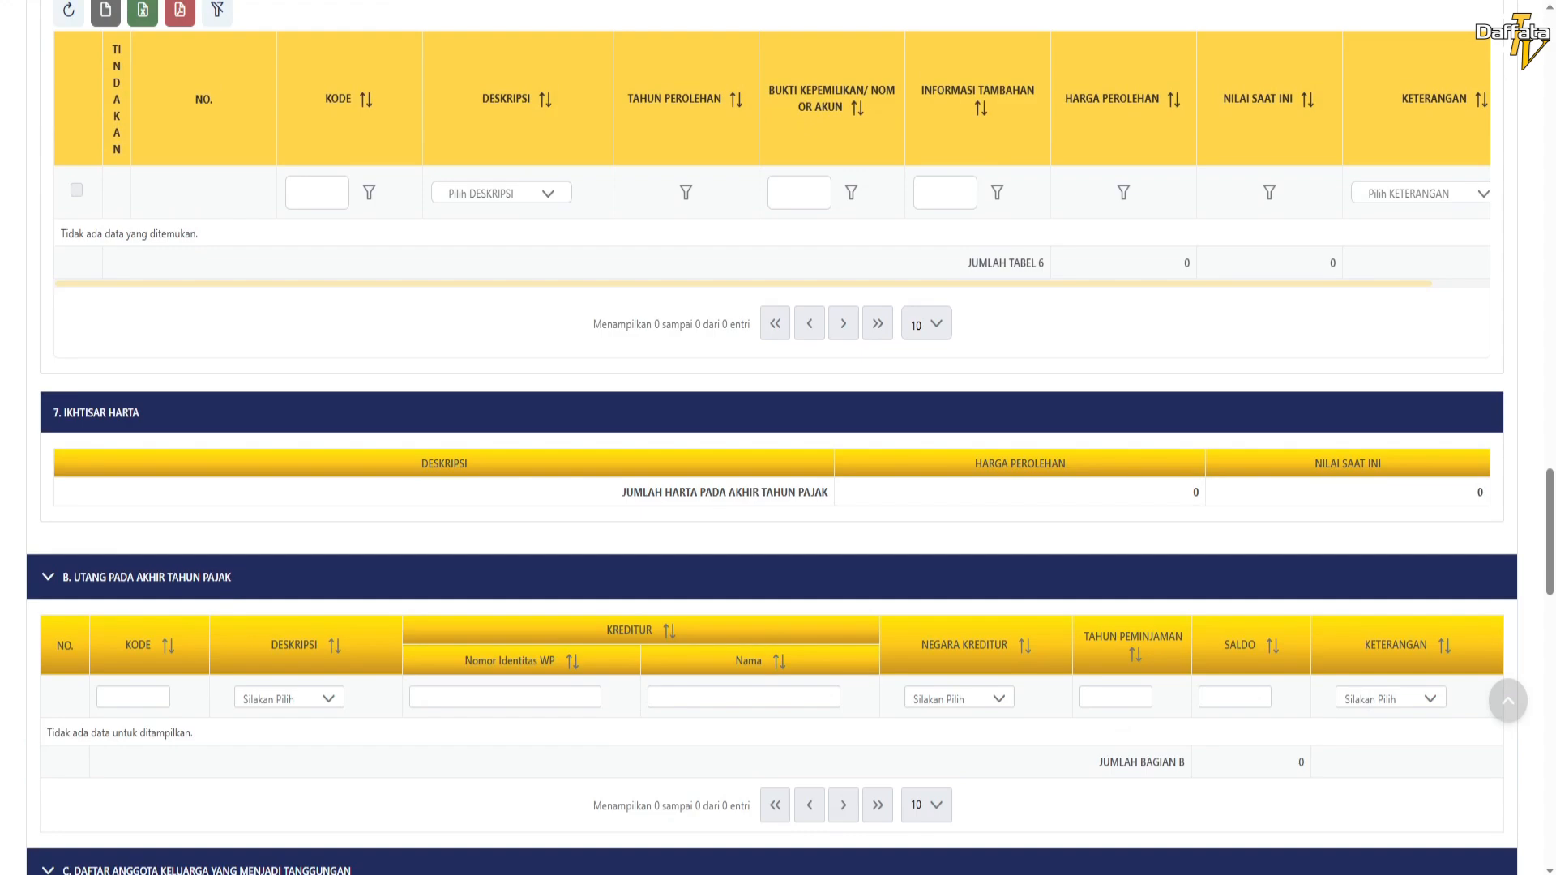
pyautogui.doubleClick(1195, 492)
pyautogui.scroll(-3, 146, 300)
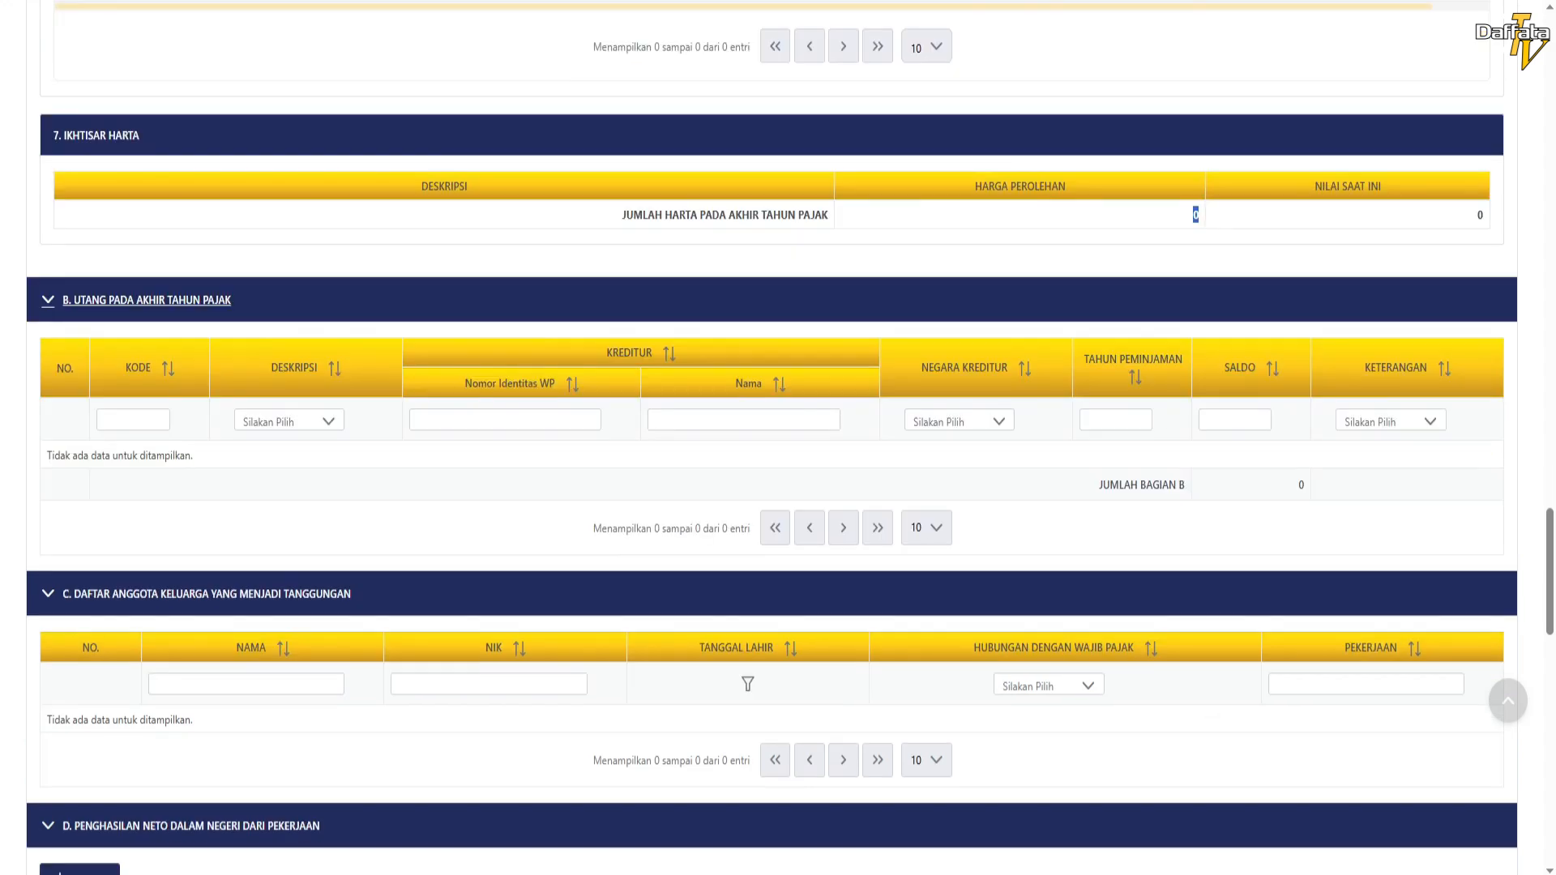
pyautogui.scroll(-3, 146, 299)
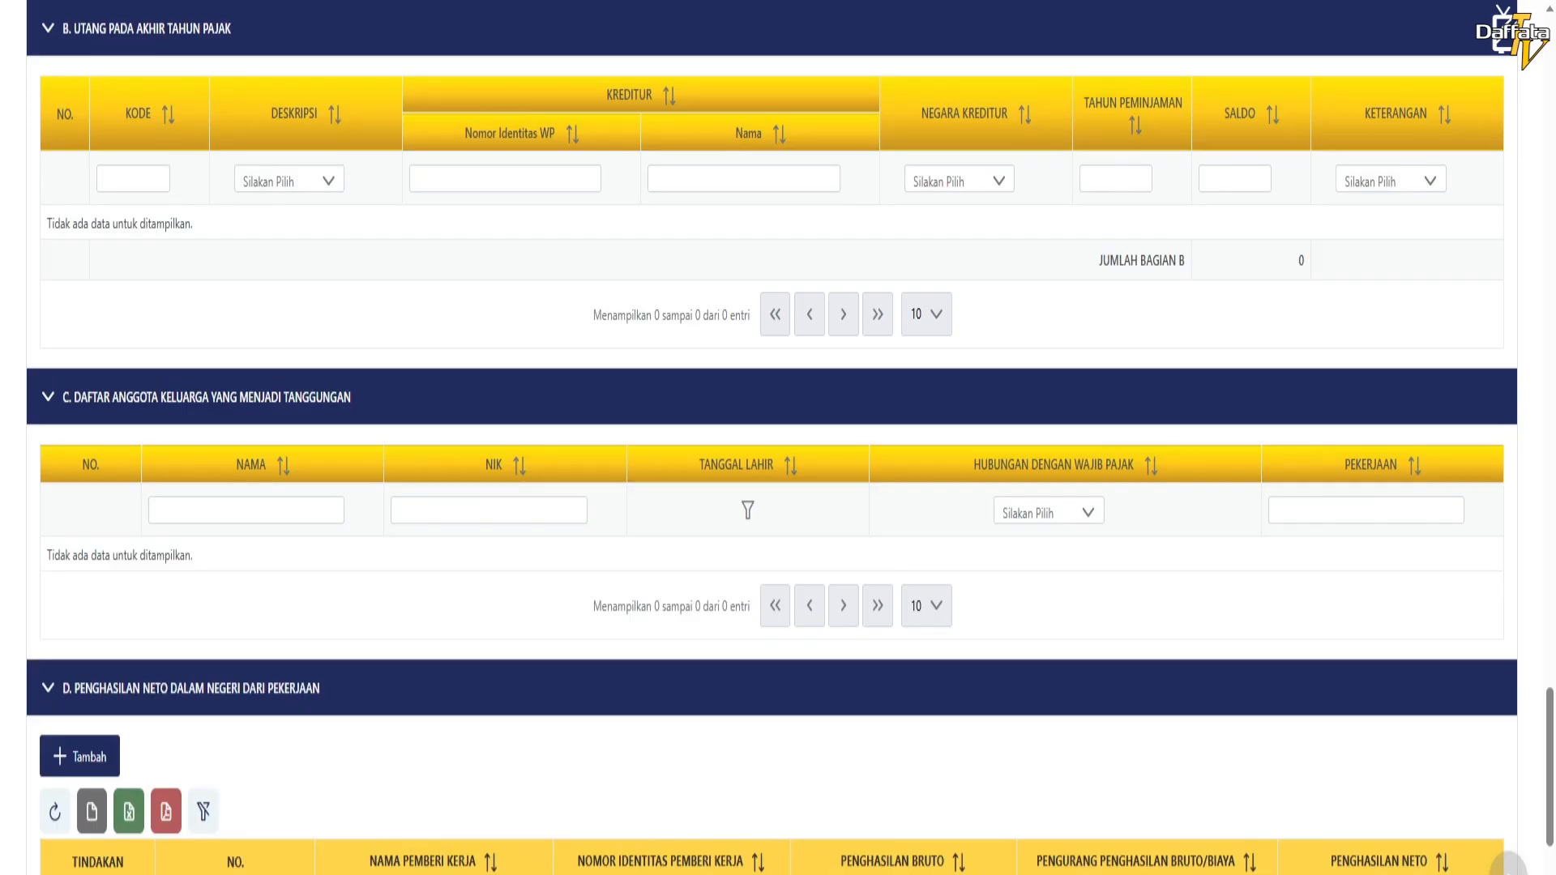
pyautogui.scroll(-8, 778, 438)
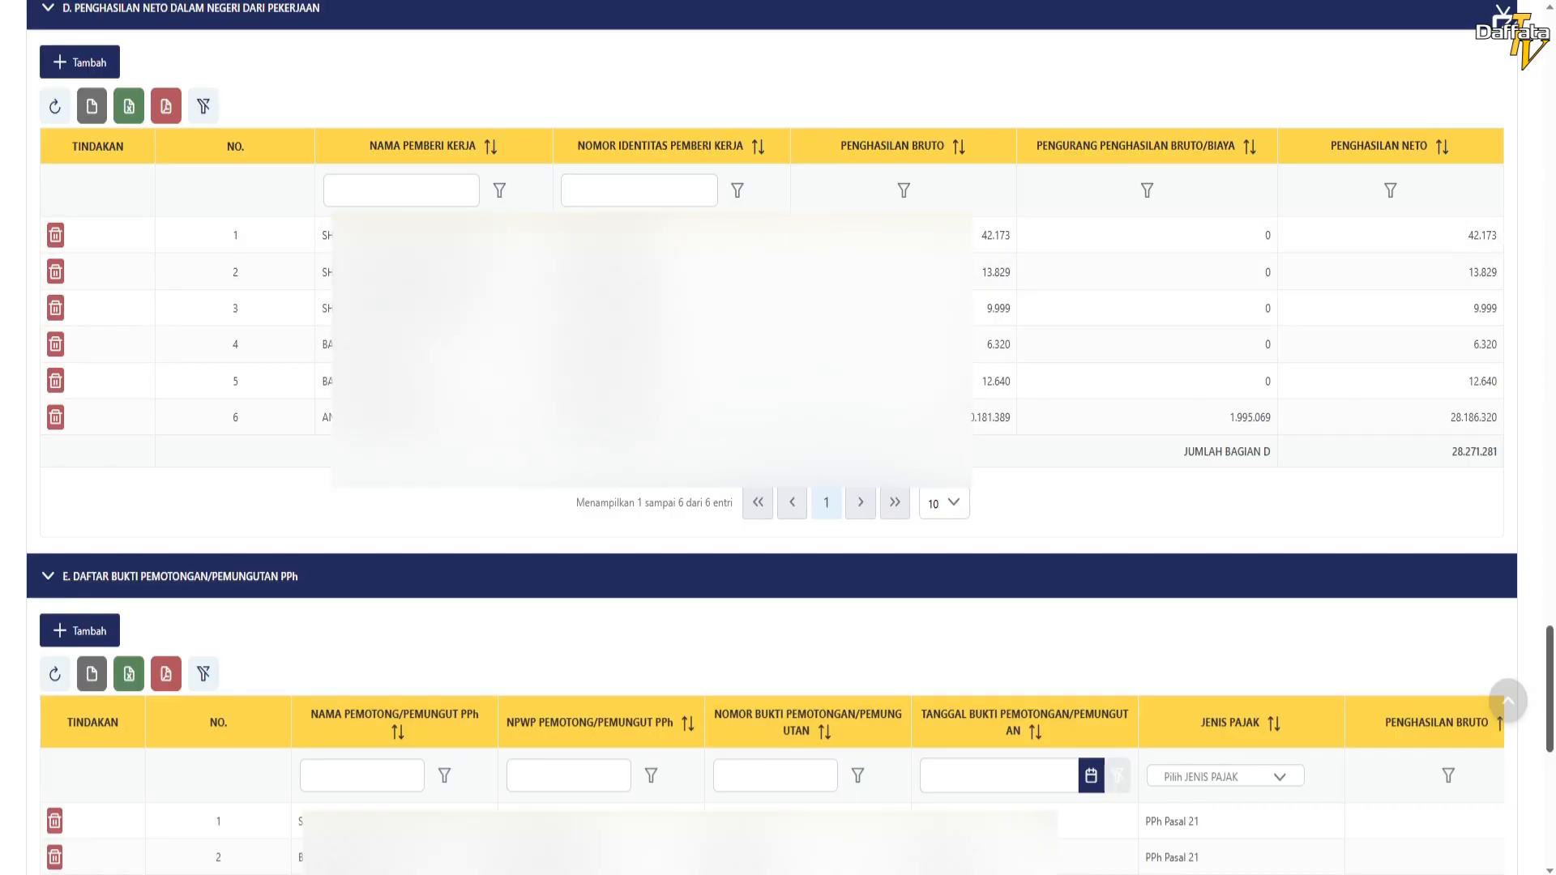
pyautogui.scroll(-1, 778, 437)
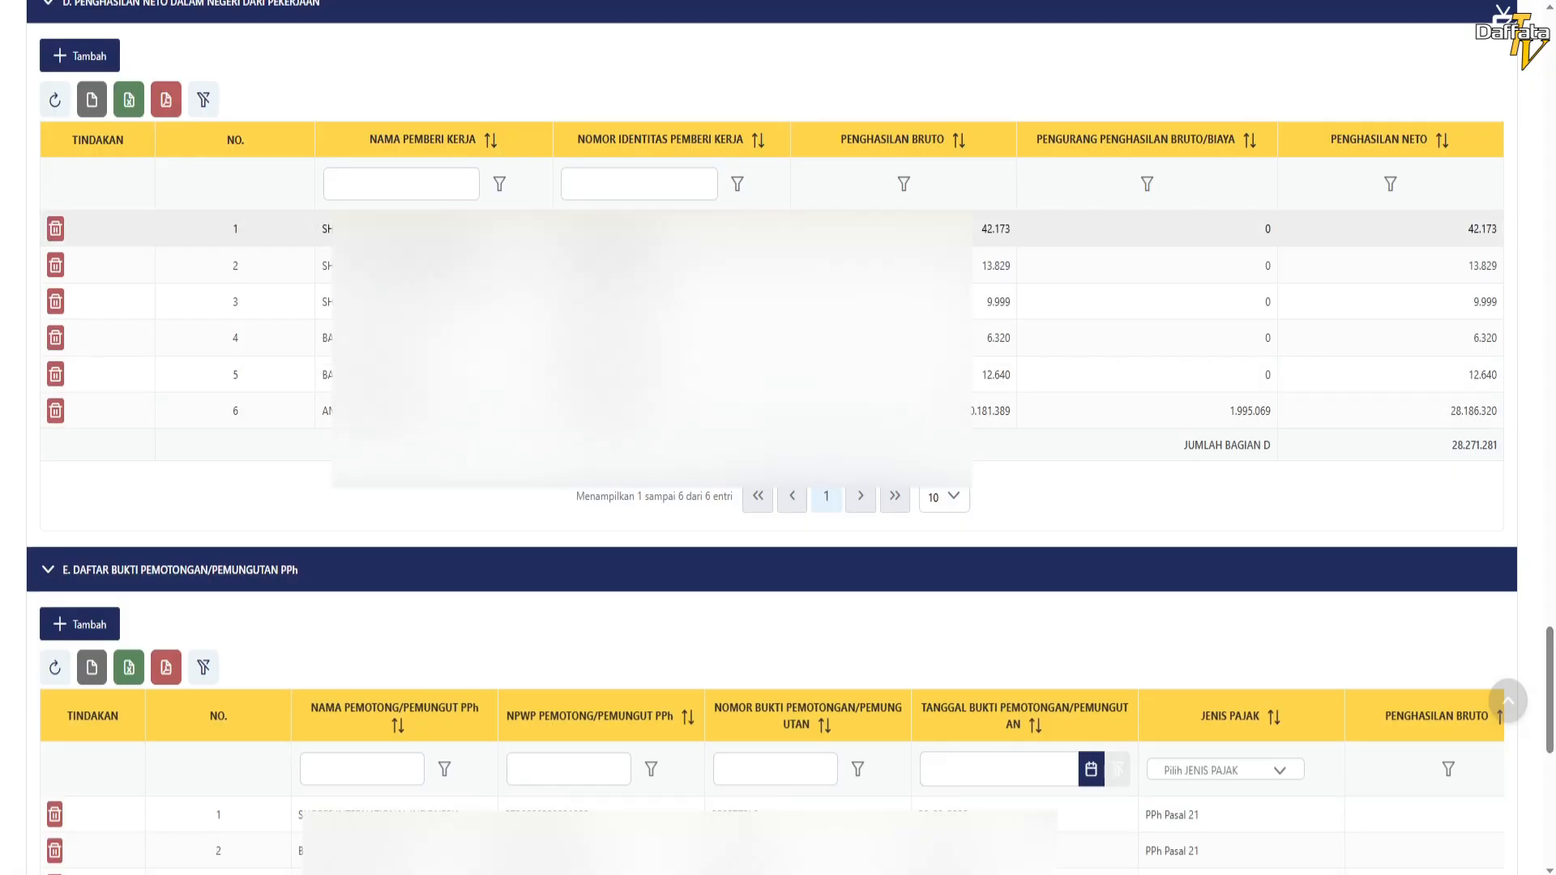
pyautogui.scroll(1, 648, 267)
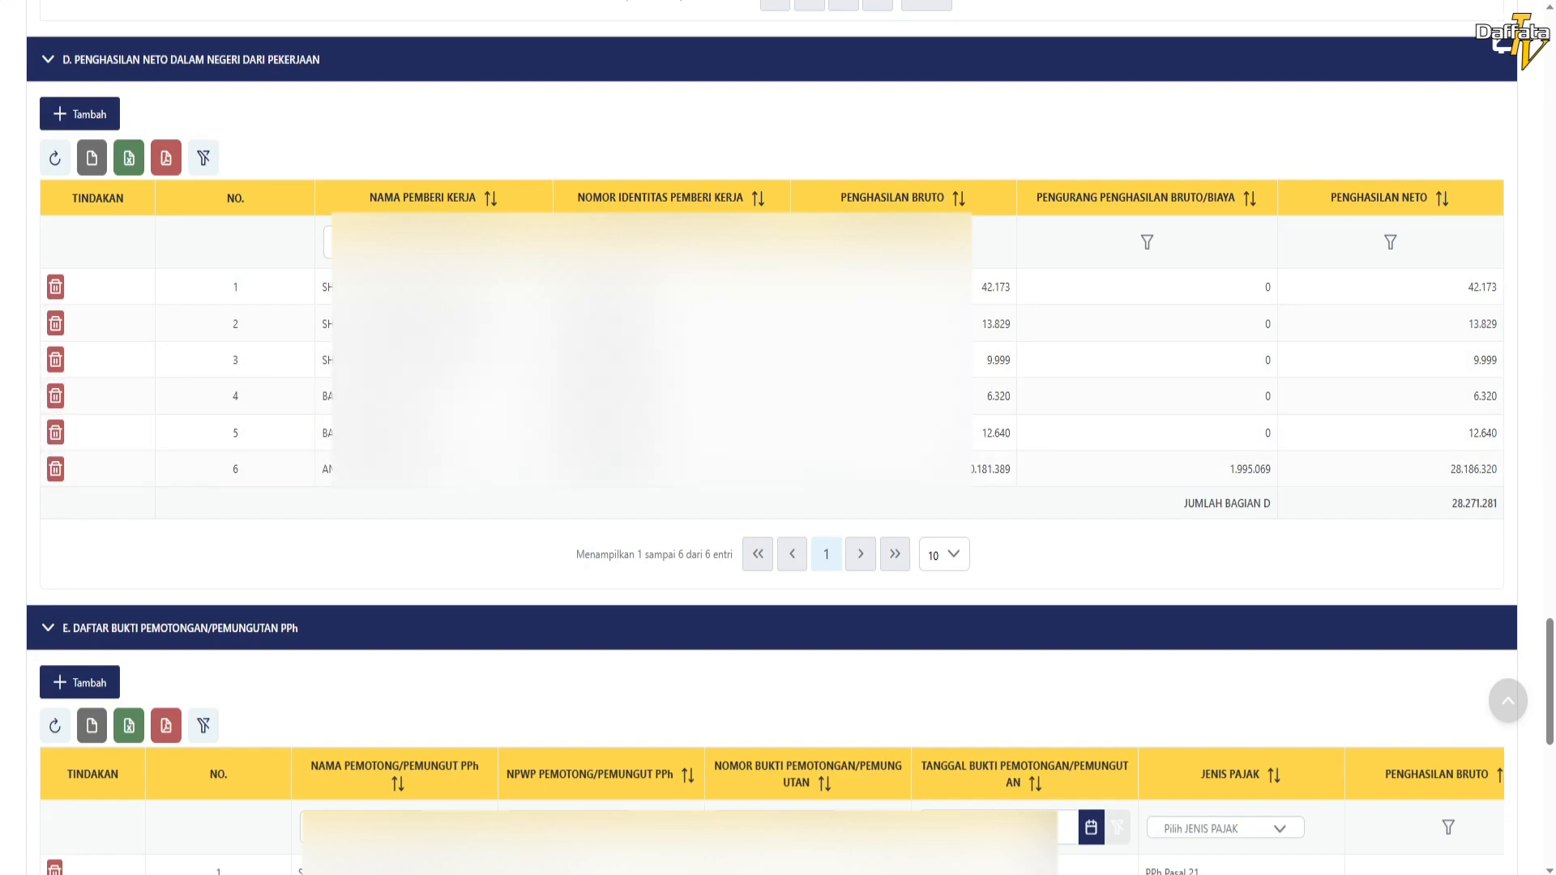
# Delete all employer income rows in section D except the one with a Penghasilan Neto of 28.186.320
pyautogui.click(55, 432)
pyautogui.click(285, 527)
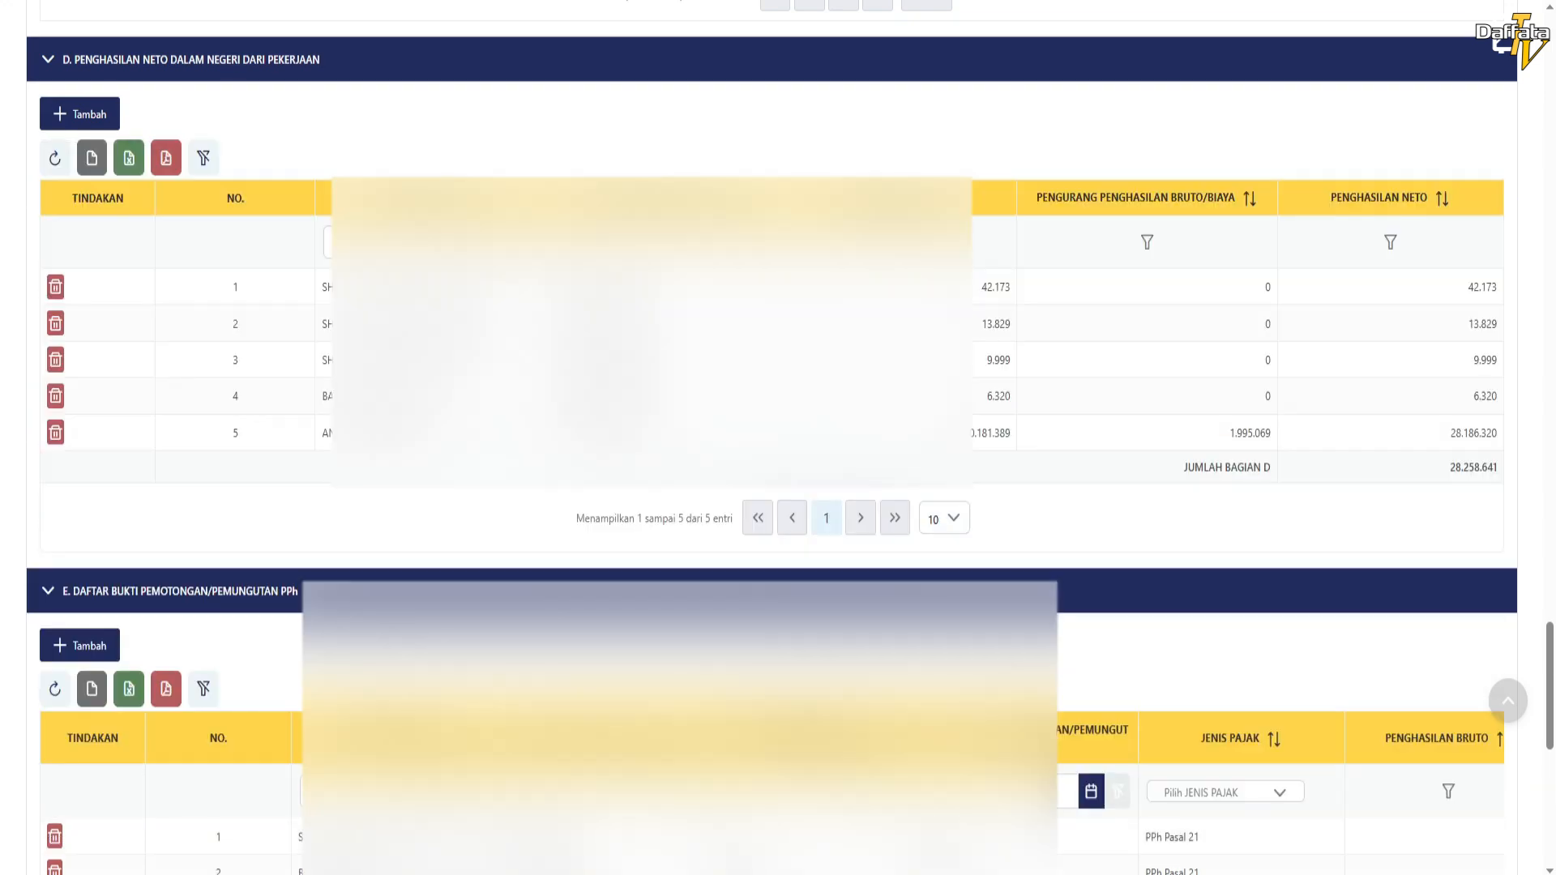
pyautogui.click(56, 396)
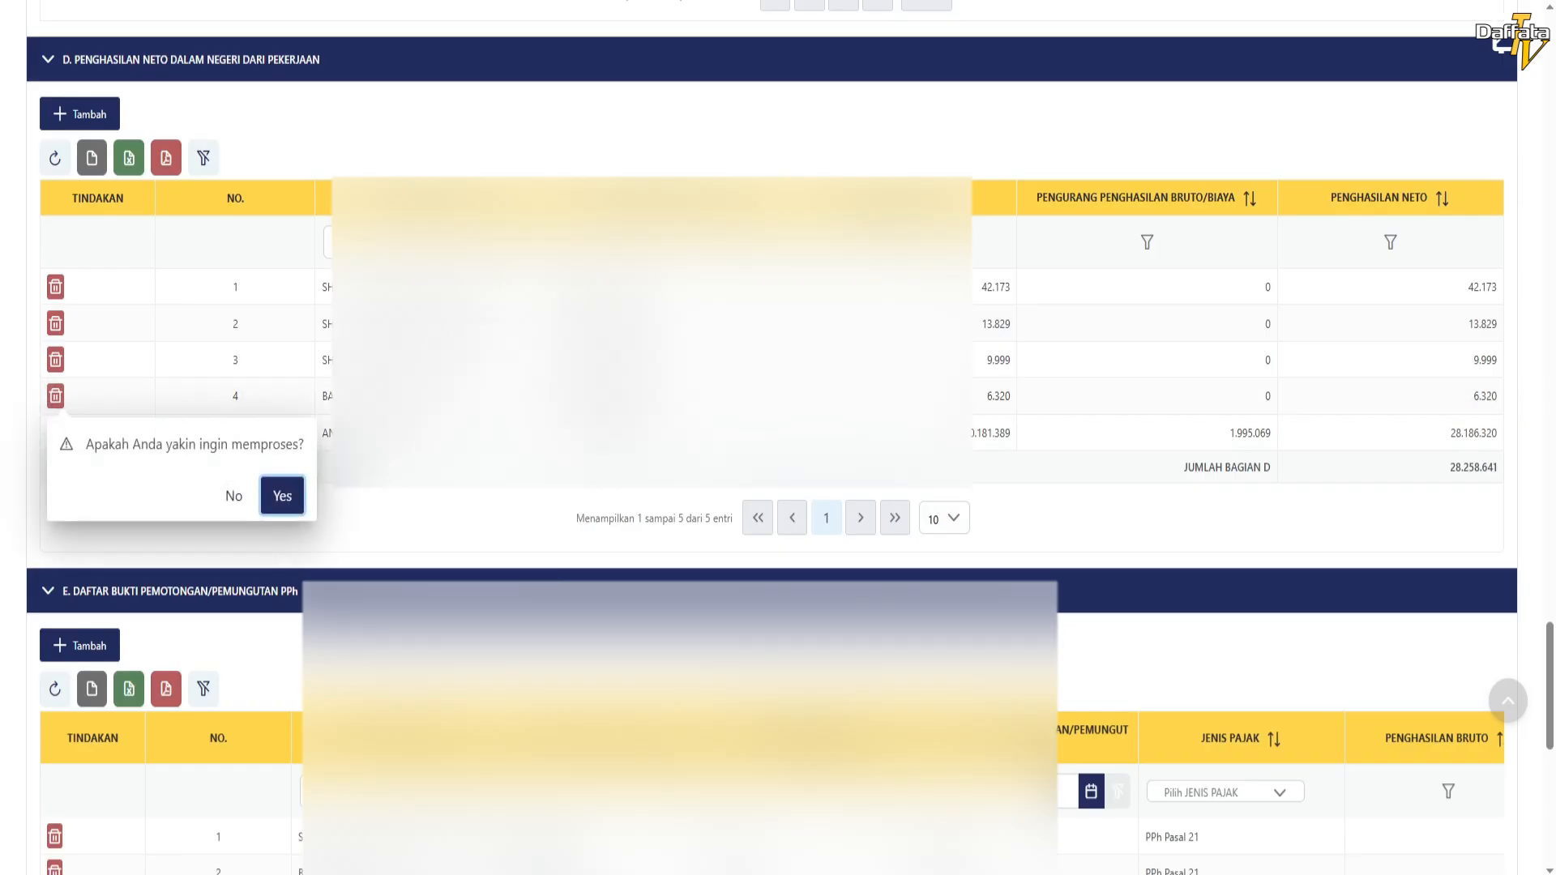
pyautogui.click(282, 496)
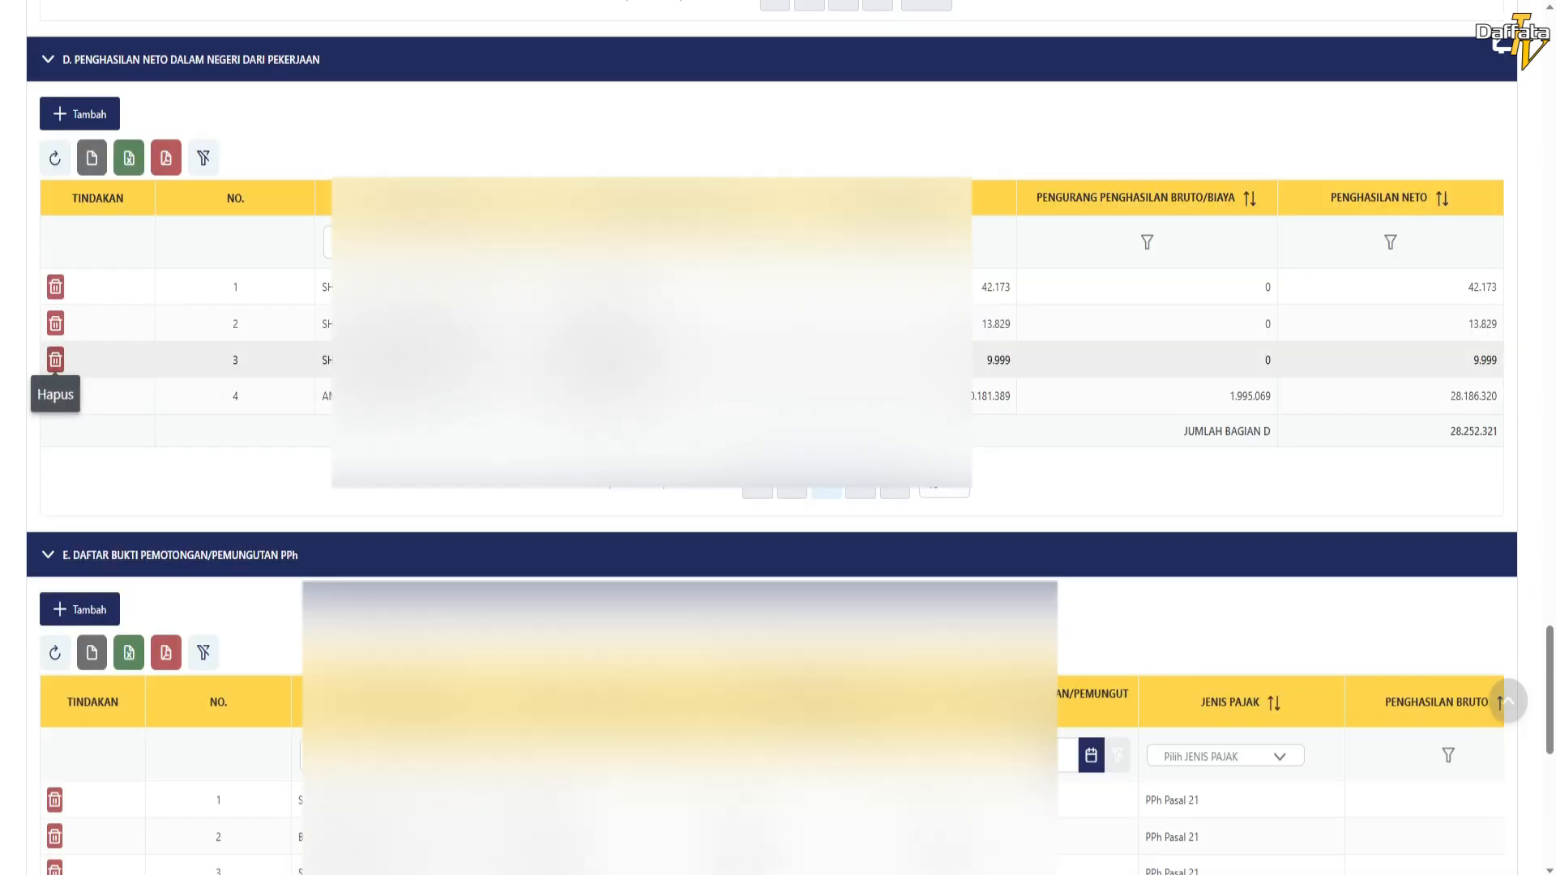
pyautogui.click(55, 360)
pyautogui.click(282, 458)
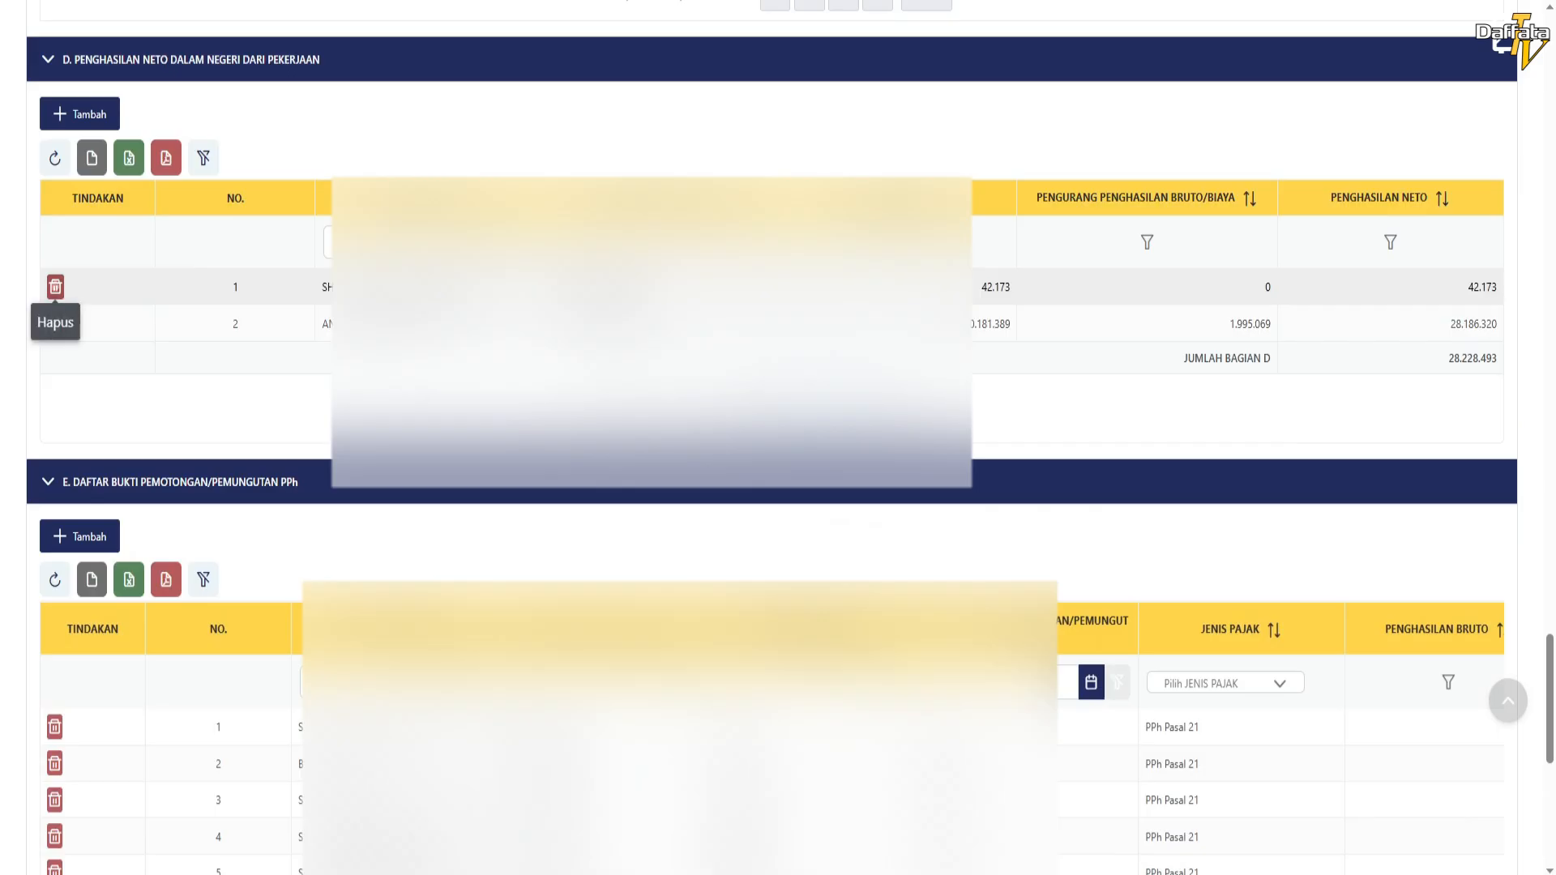
pyautogui.click(55, 287)
pyautogui.click(282, 385)
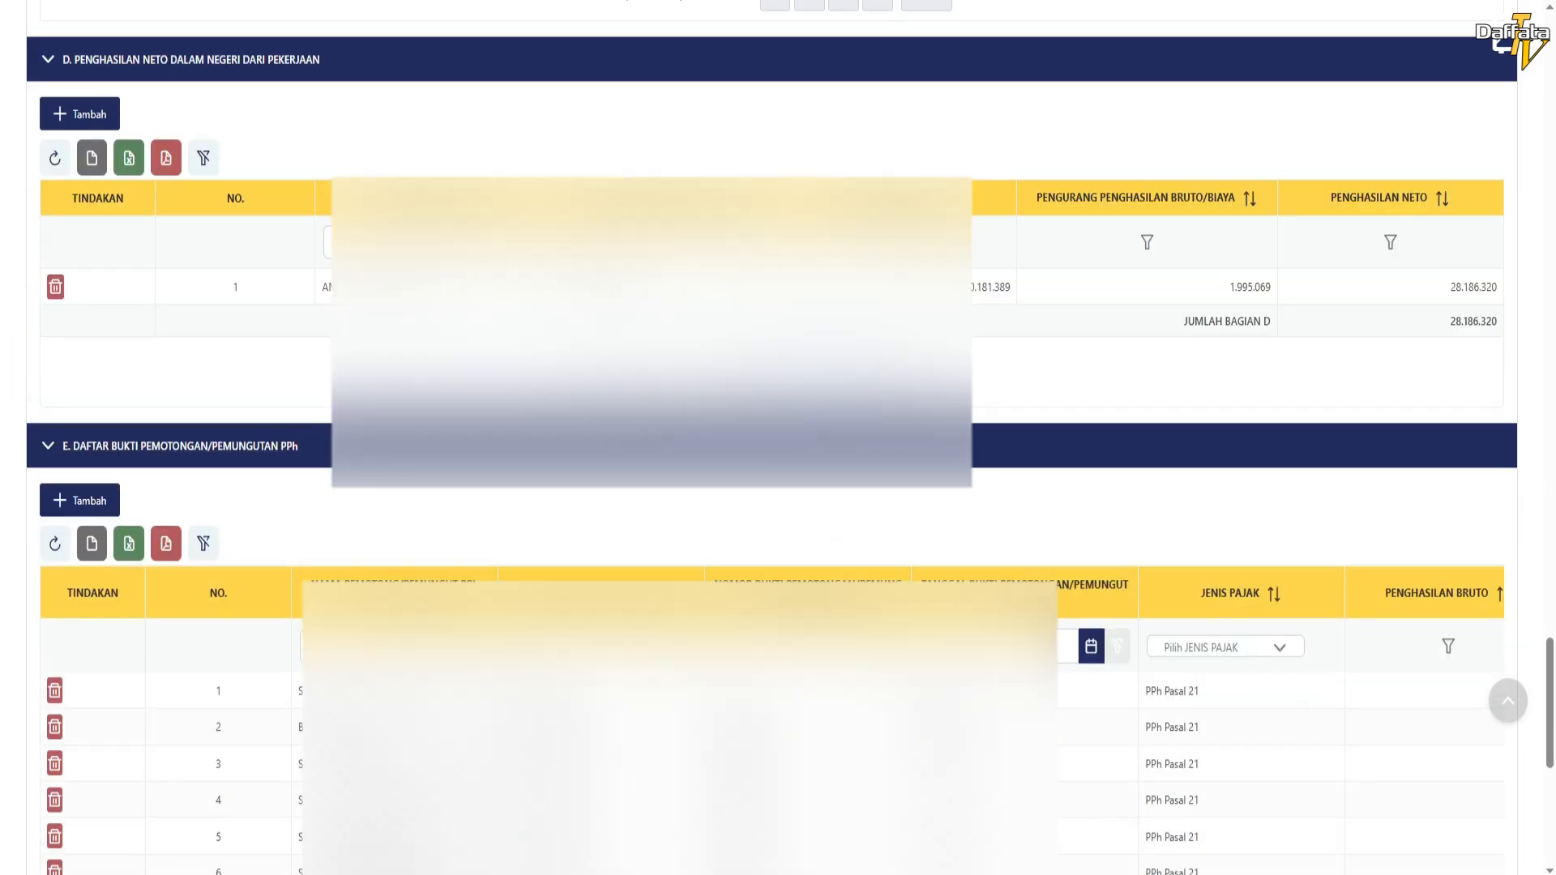
# Delete all PPh Pasal 21 withholding slips in section E except the one with a Penghasilan Bruto of 30.181.389
pyautogui.scroll(-1, 778, 438)
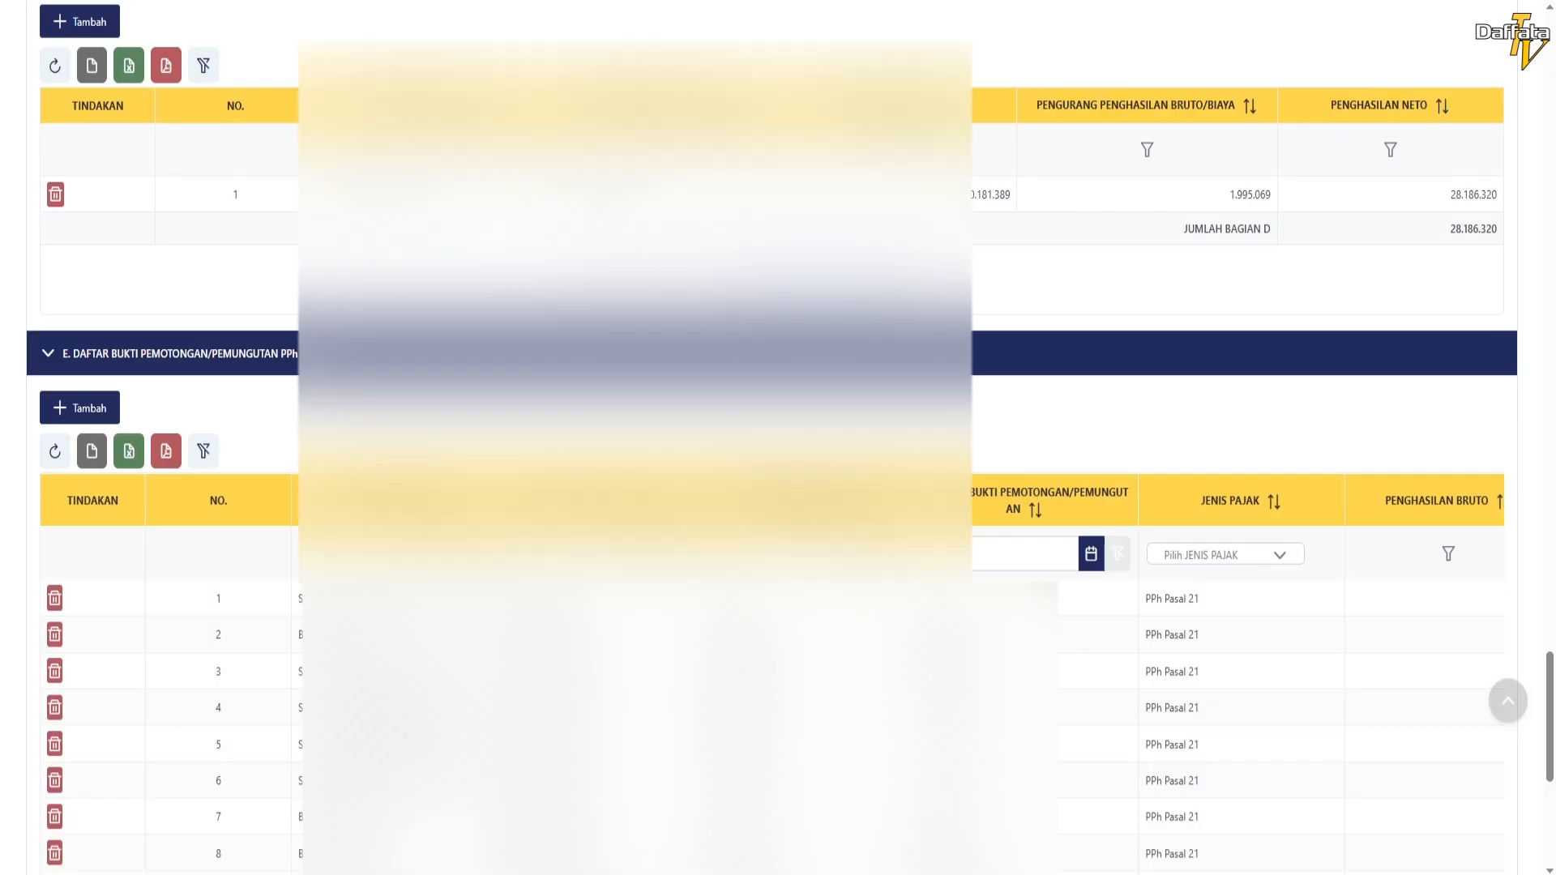
pyautogui.scroll(-2, 778, 437)
pyautogui.click(54, 463)
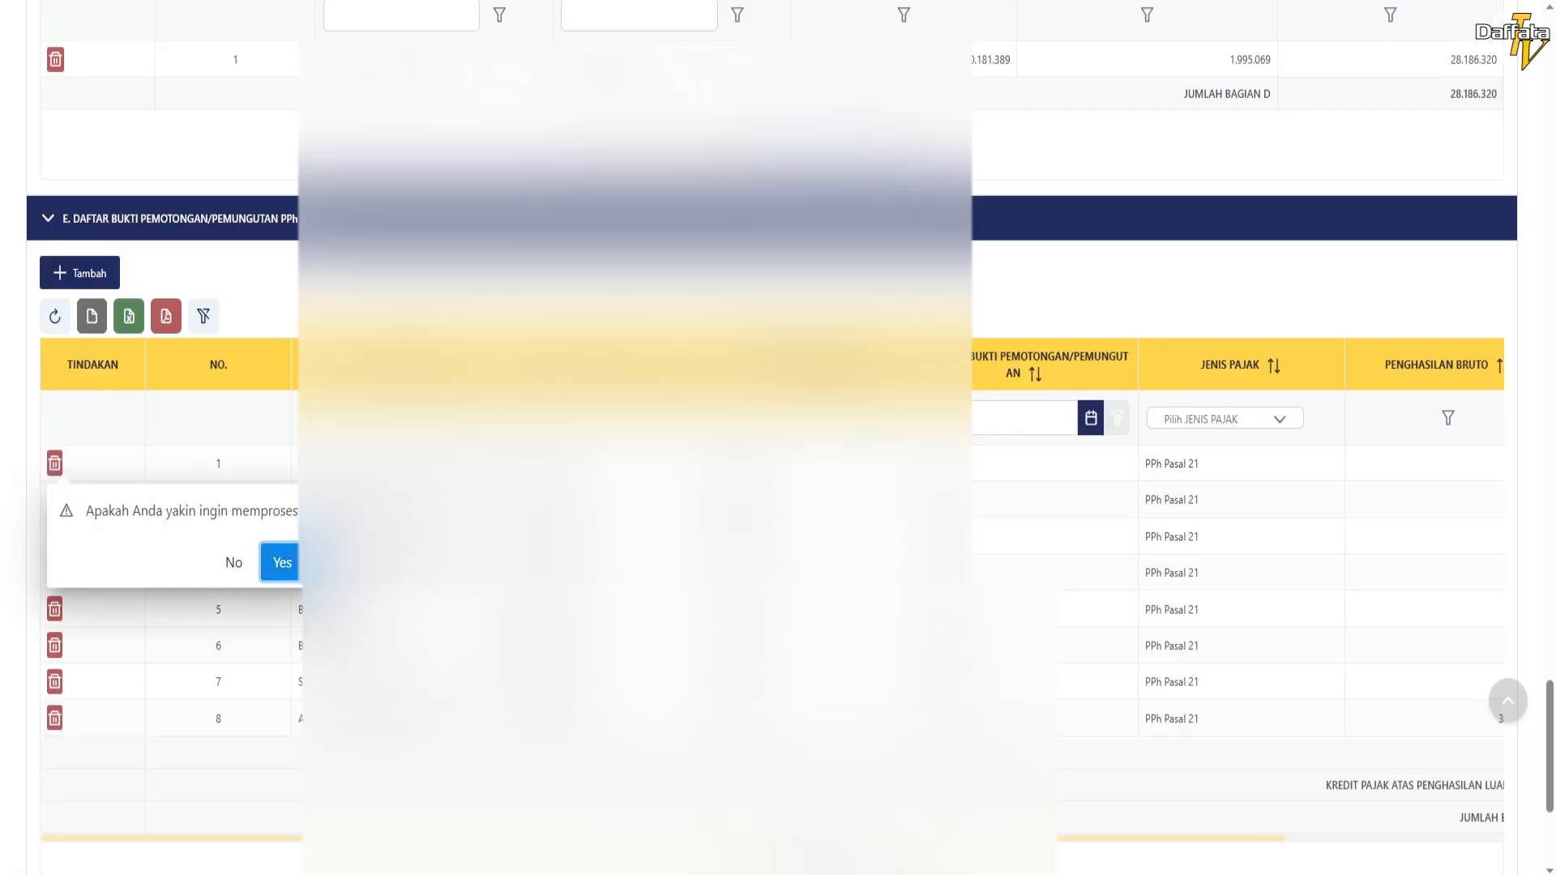
pyautogui.click(282, 563)
pyautogui.scroll(-4, 54, 371)
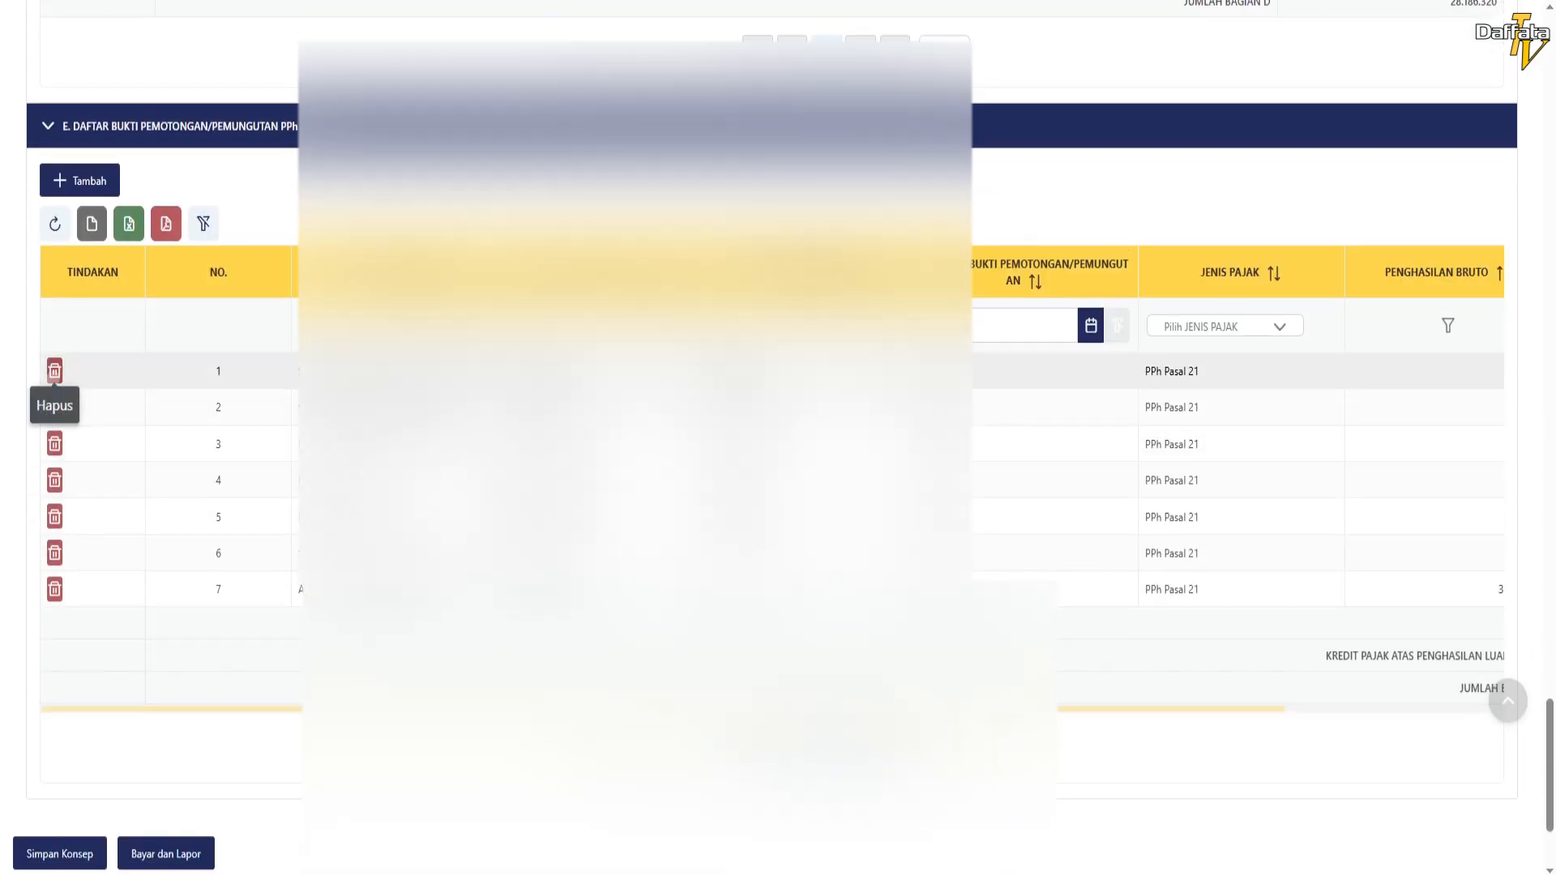
pyautogui.click(55, 371)
pyautogui.click(282, 470)
pyautogui.scroll(-3, 282, 470)
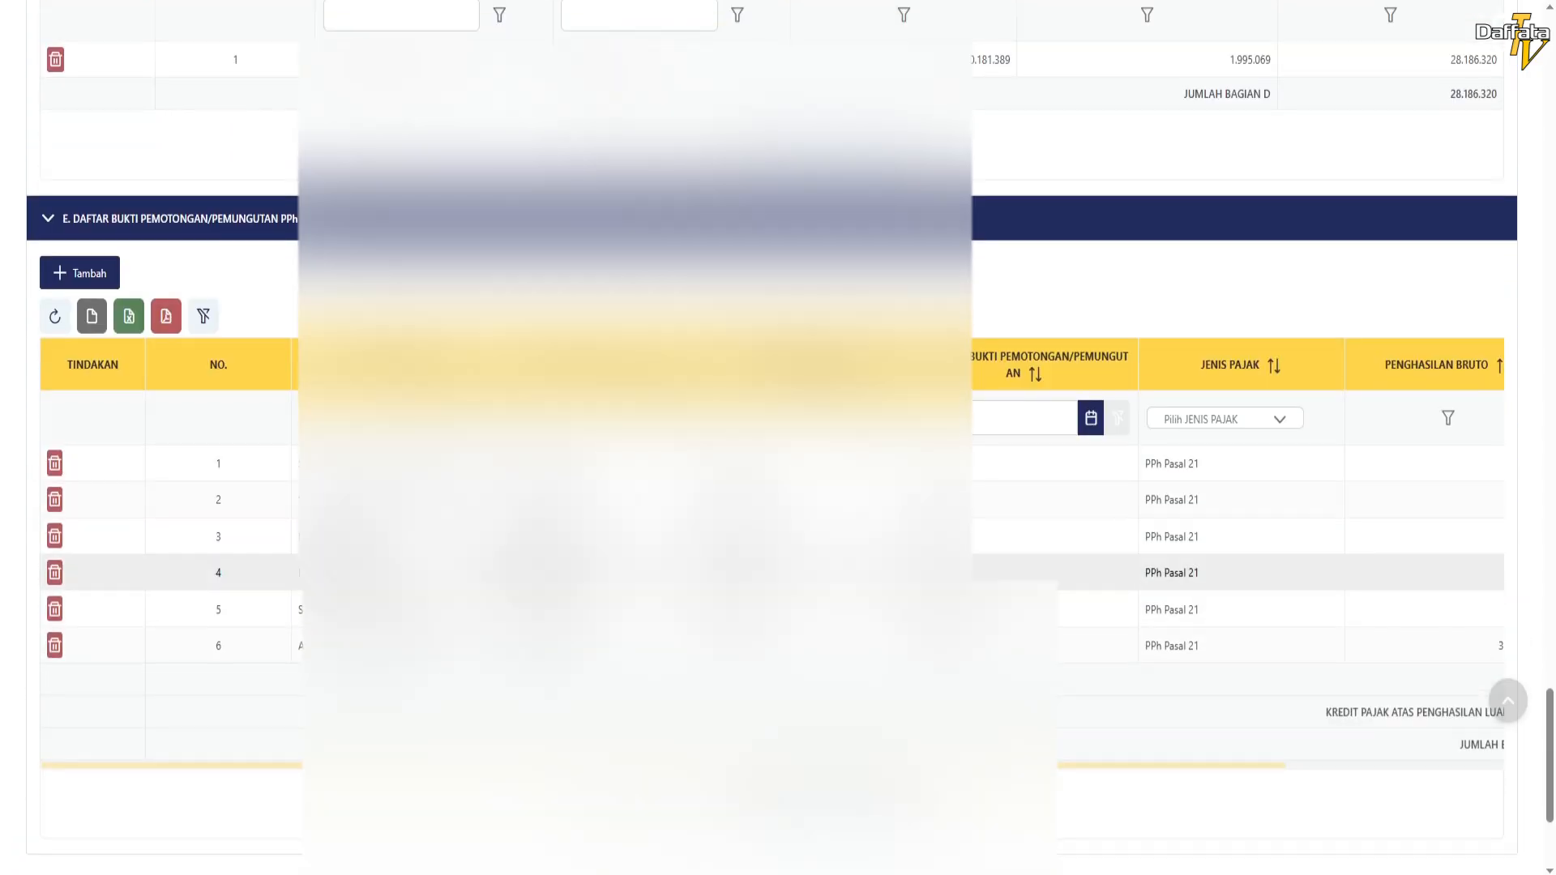
pyautogui.scroll(-1, 282, 470)
pyautogui.click(55, 369)
pyautogui.click(282, 471)
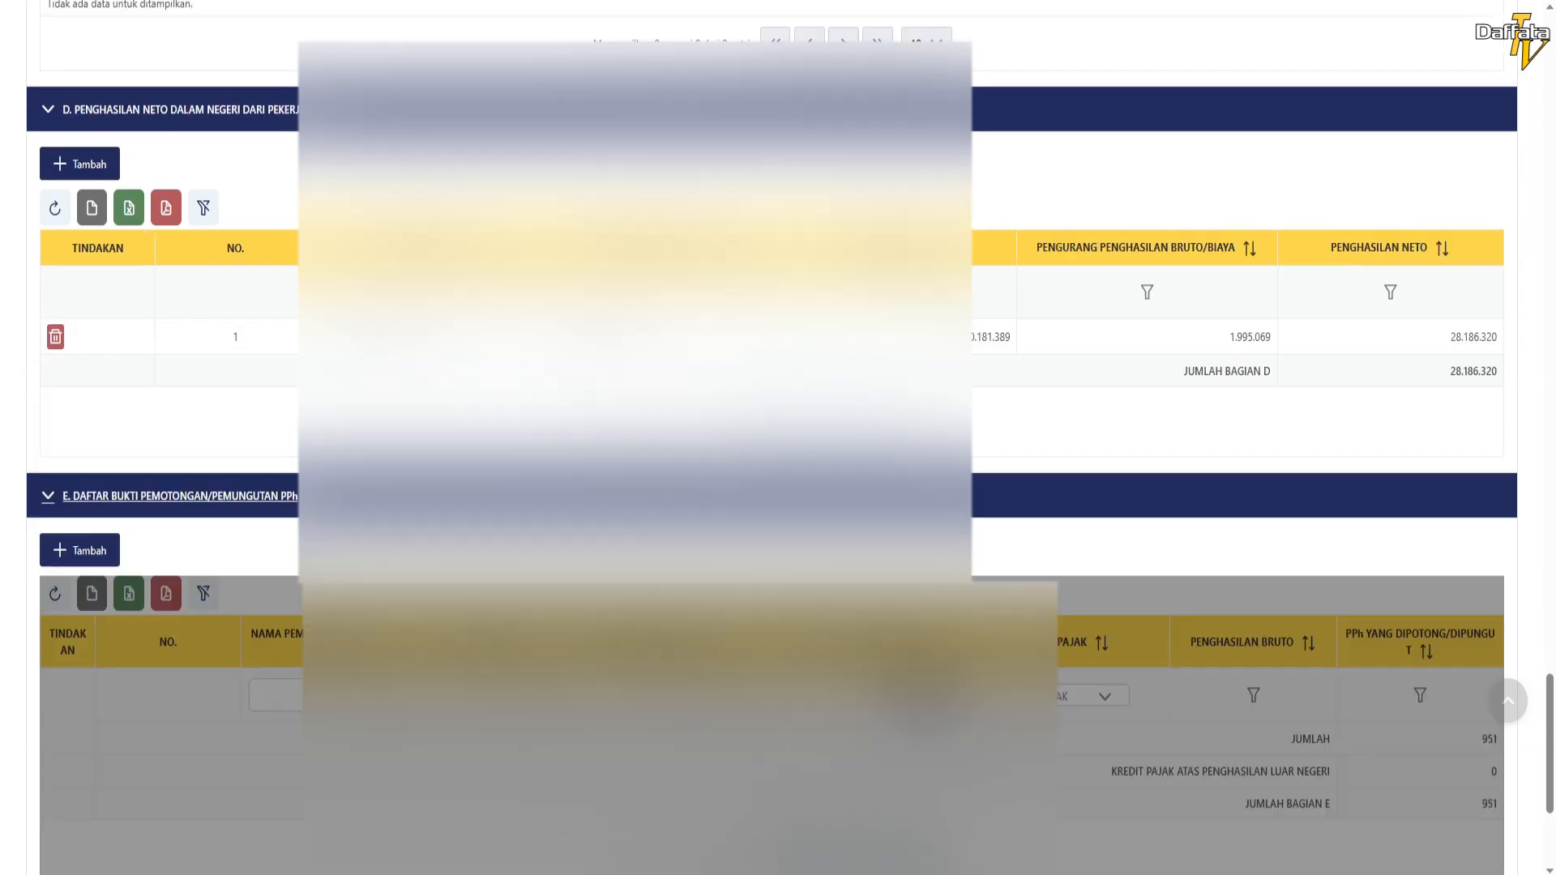
pyautogui.scroll(-3, 778, 438)
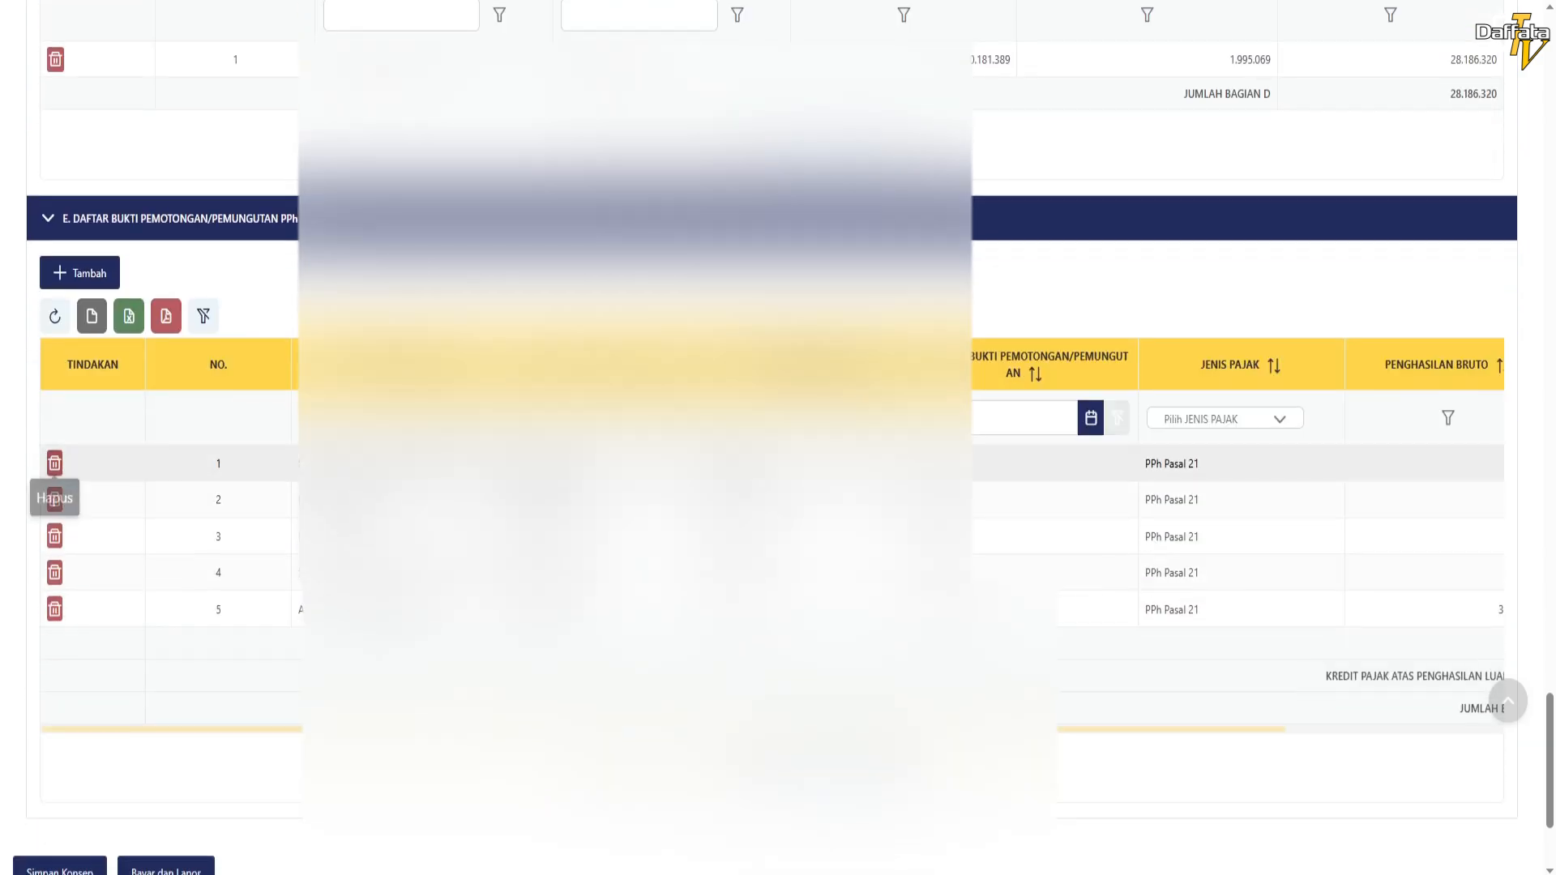
pyautogui.click(54, 499)
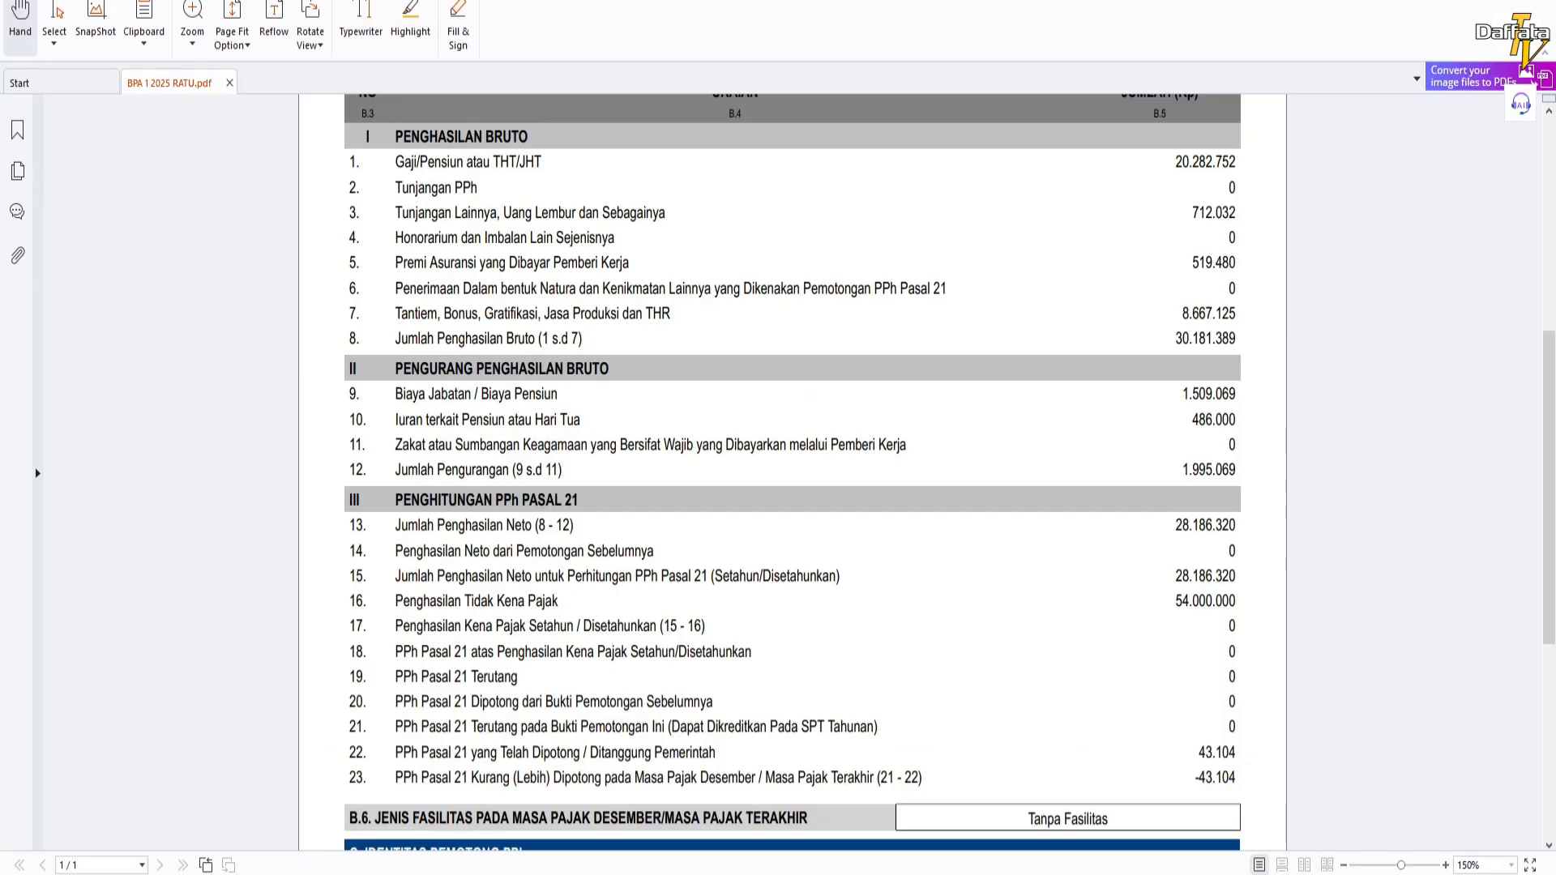
# Compare the Jumlah Penghasilan Bruto in the BPA1 withholding slip PDF with the Penghasilan Bruto in Coretax section D
pyautogui.moveTo(1174, 338); pyautogui.dragTo(1236, 339)
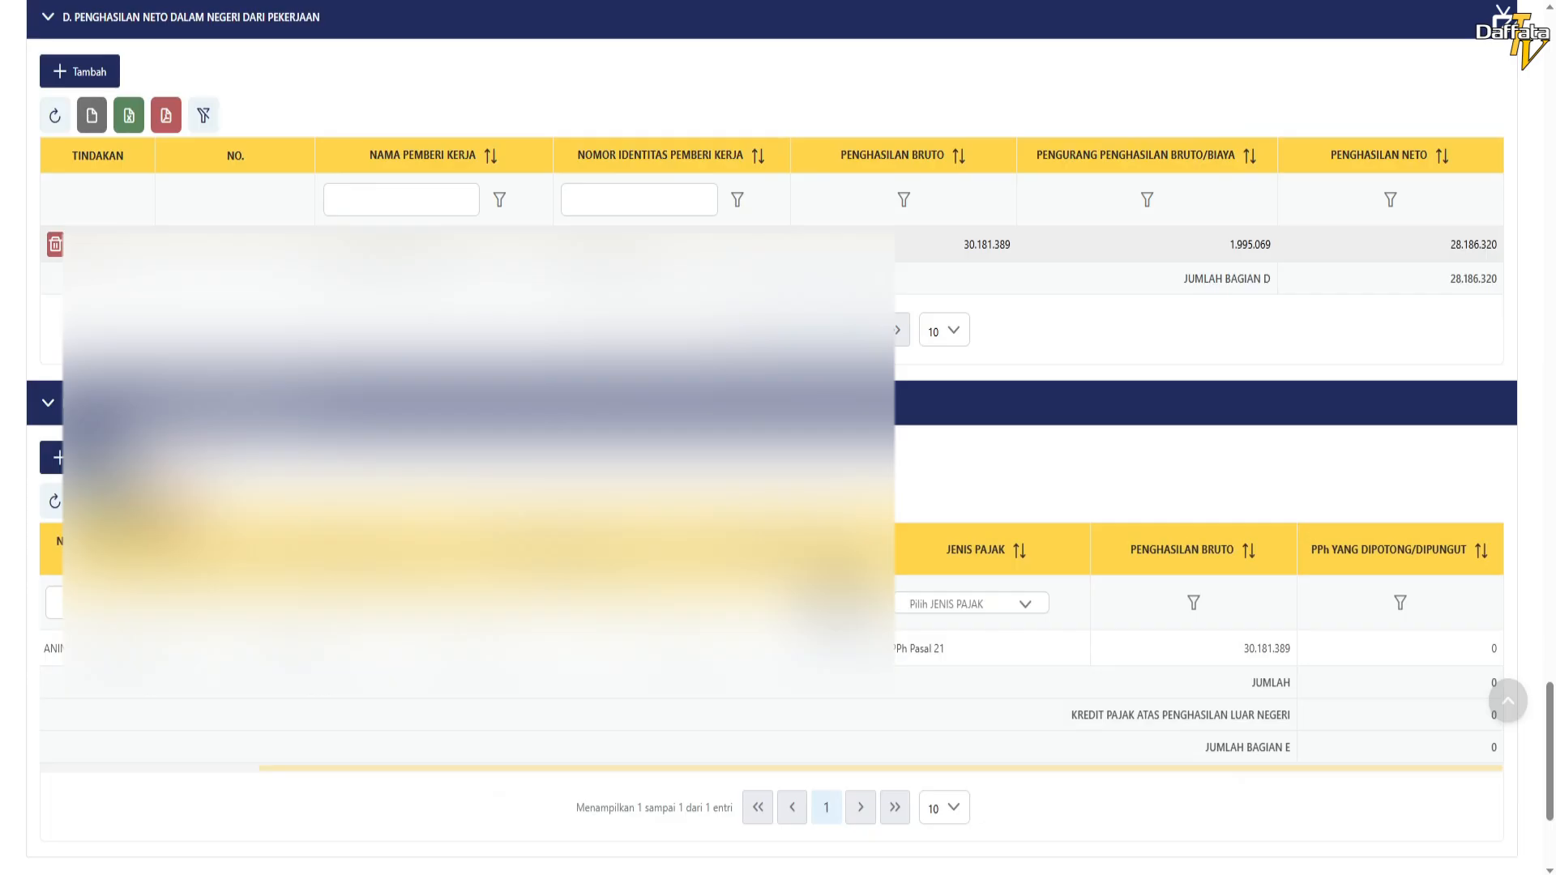
pyautogui.moveTo(963, 244); pyautogui.dragTo(1011, 245)
pyautogui.moveTo(1228, 244)
pyautogui.mouseDown()
pyautogui.moveTo(1299, 245)
pyautogui.moveTo(1201, 244)
pyautogui.mouseUp()
pyautogui.click(1201, 244)
# Check the Jumlah Penghasilan Neto and Jumlah Pengurangan in the BPA1 slip PDF against the Coretax section D entry
pyautogui.hotkey('alt', 'Tab')
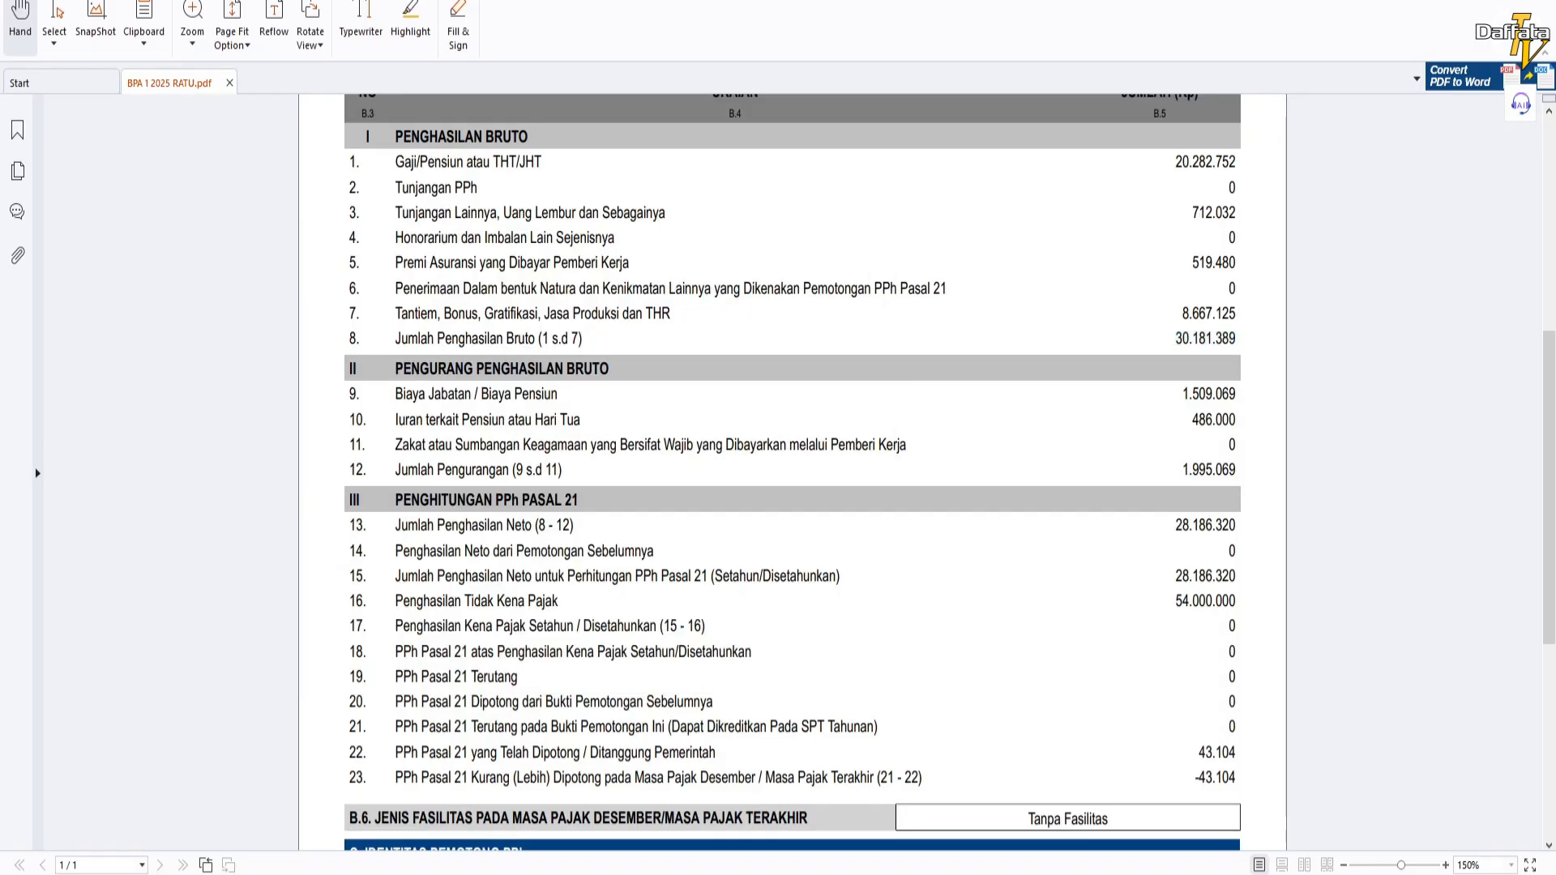
pyautogui.moveTo(394, 525); pyautogui.dragTo(1235, 525)
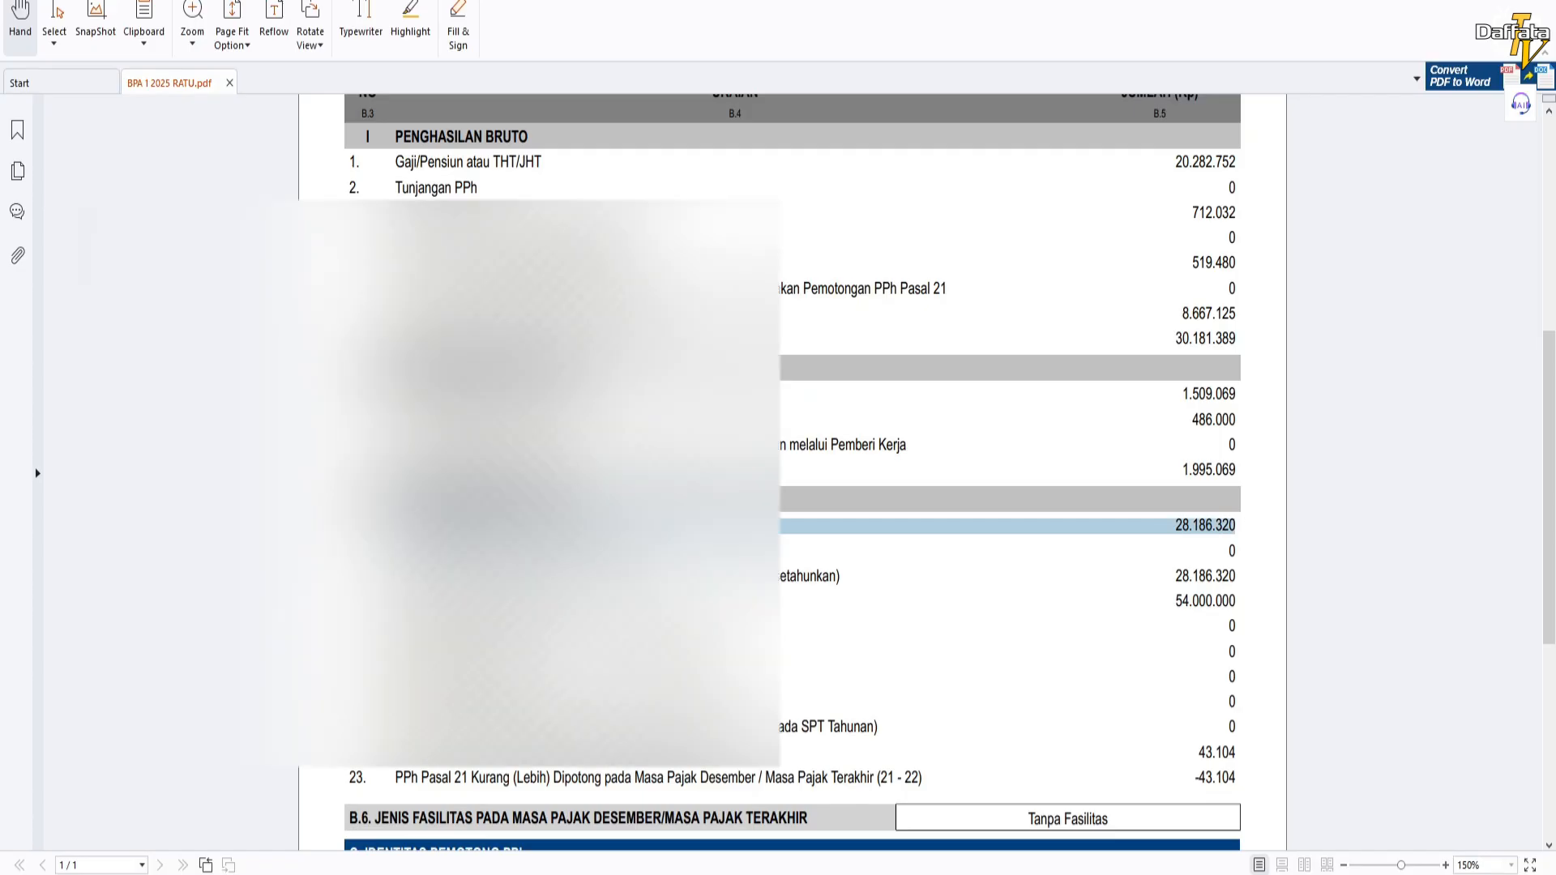
pyautogui.hotkey('alt', 'Tab')
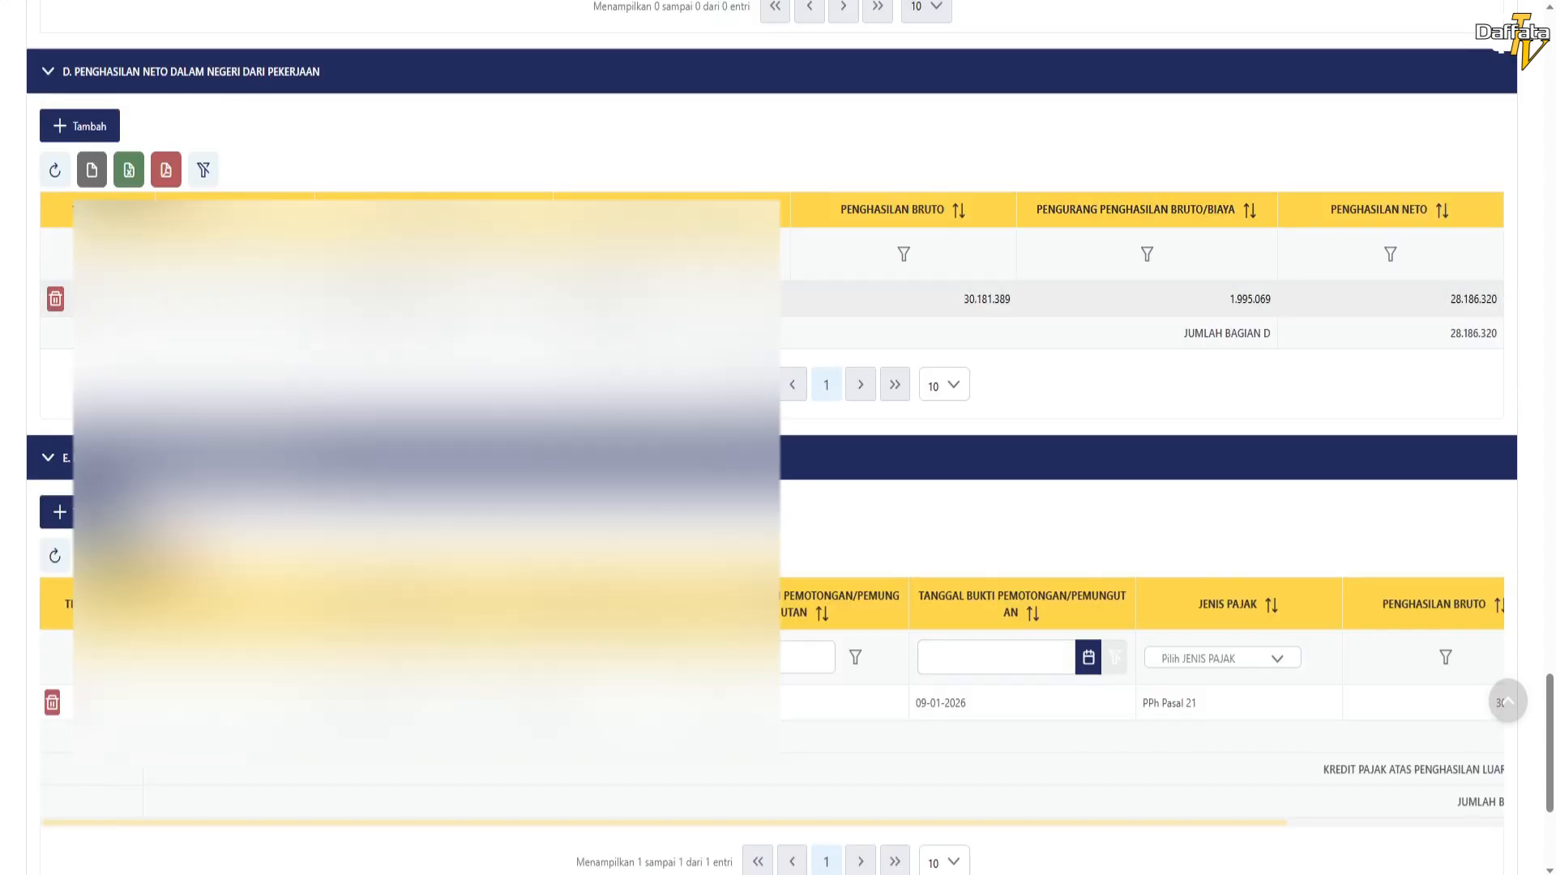
pyautogui.moveTo(1229, 299); pyautogui.dragTo(1272, 299)
pyautogui.hotkey('alt', 'Tab')
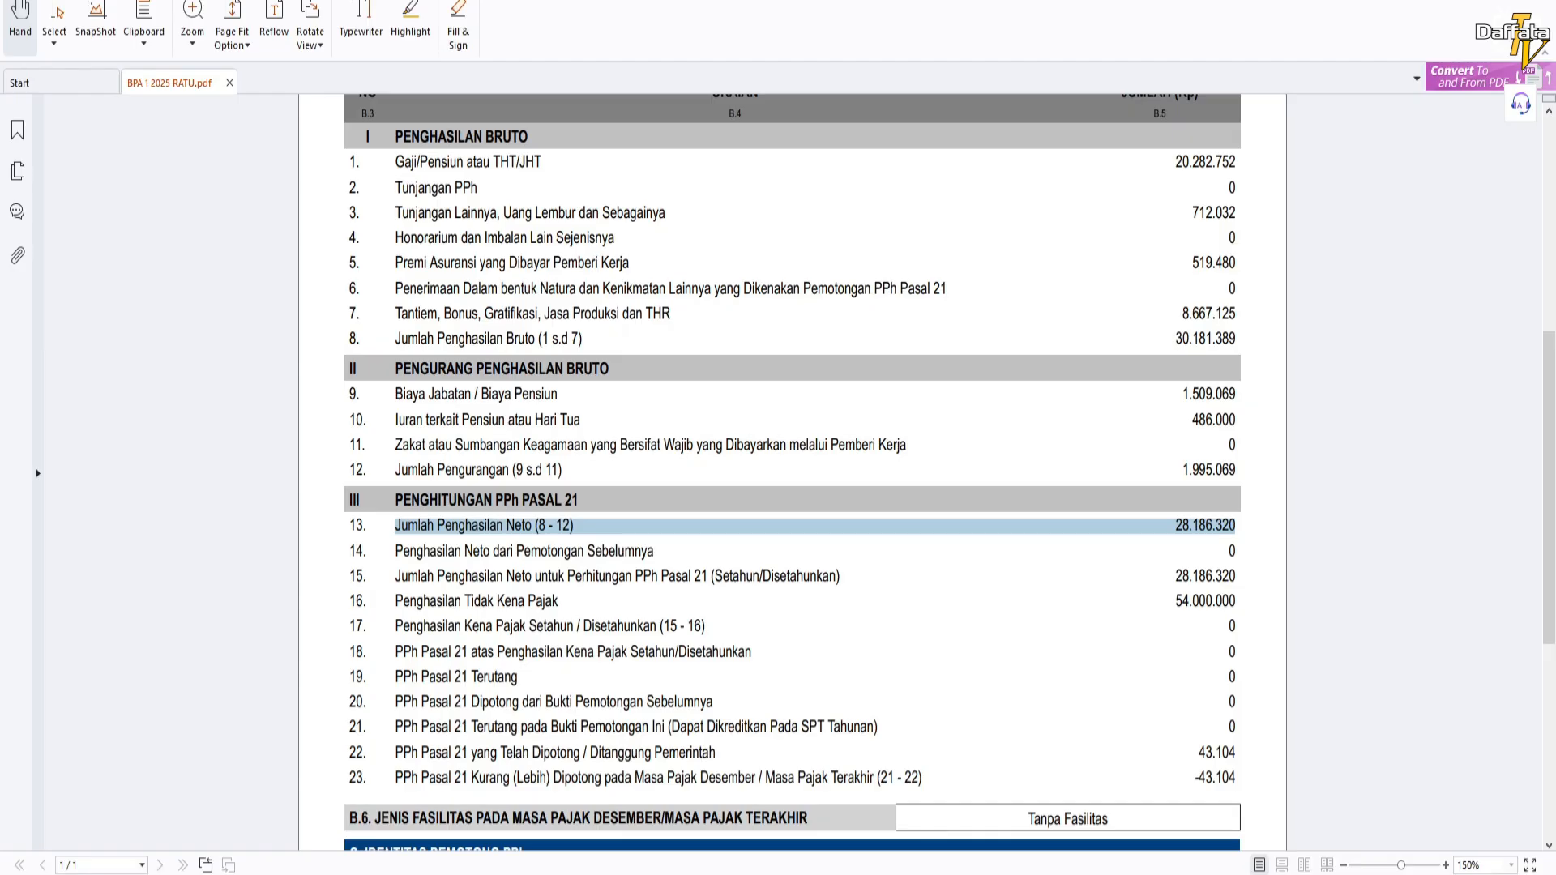
pyautogui.doubleClick(1208, 470)
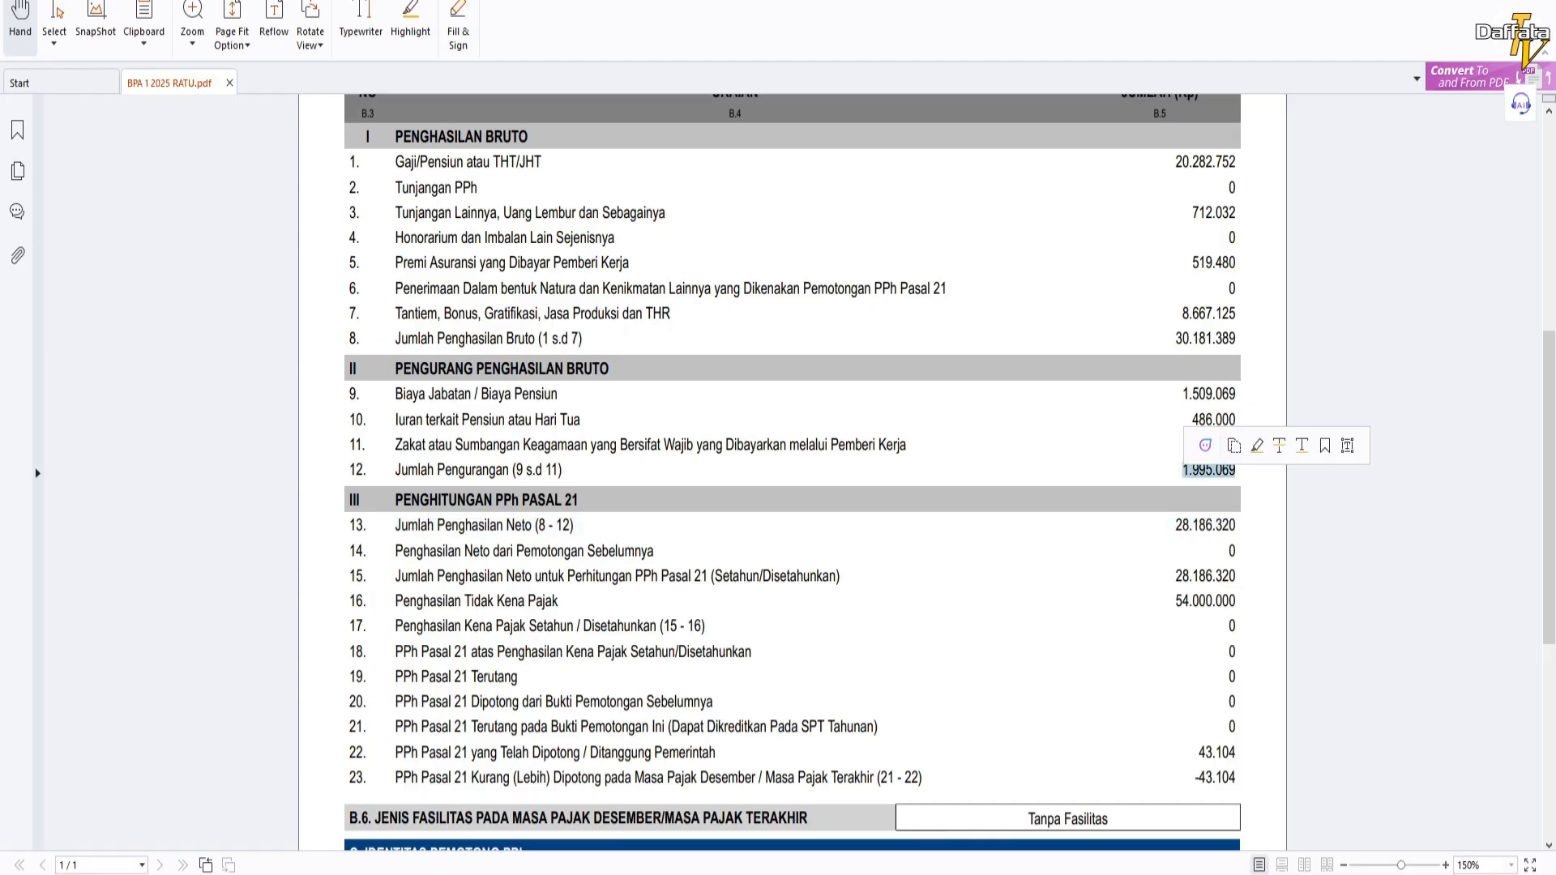
pyautogui.click(1216, 487)
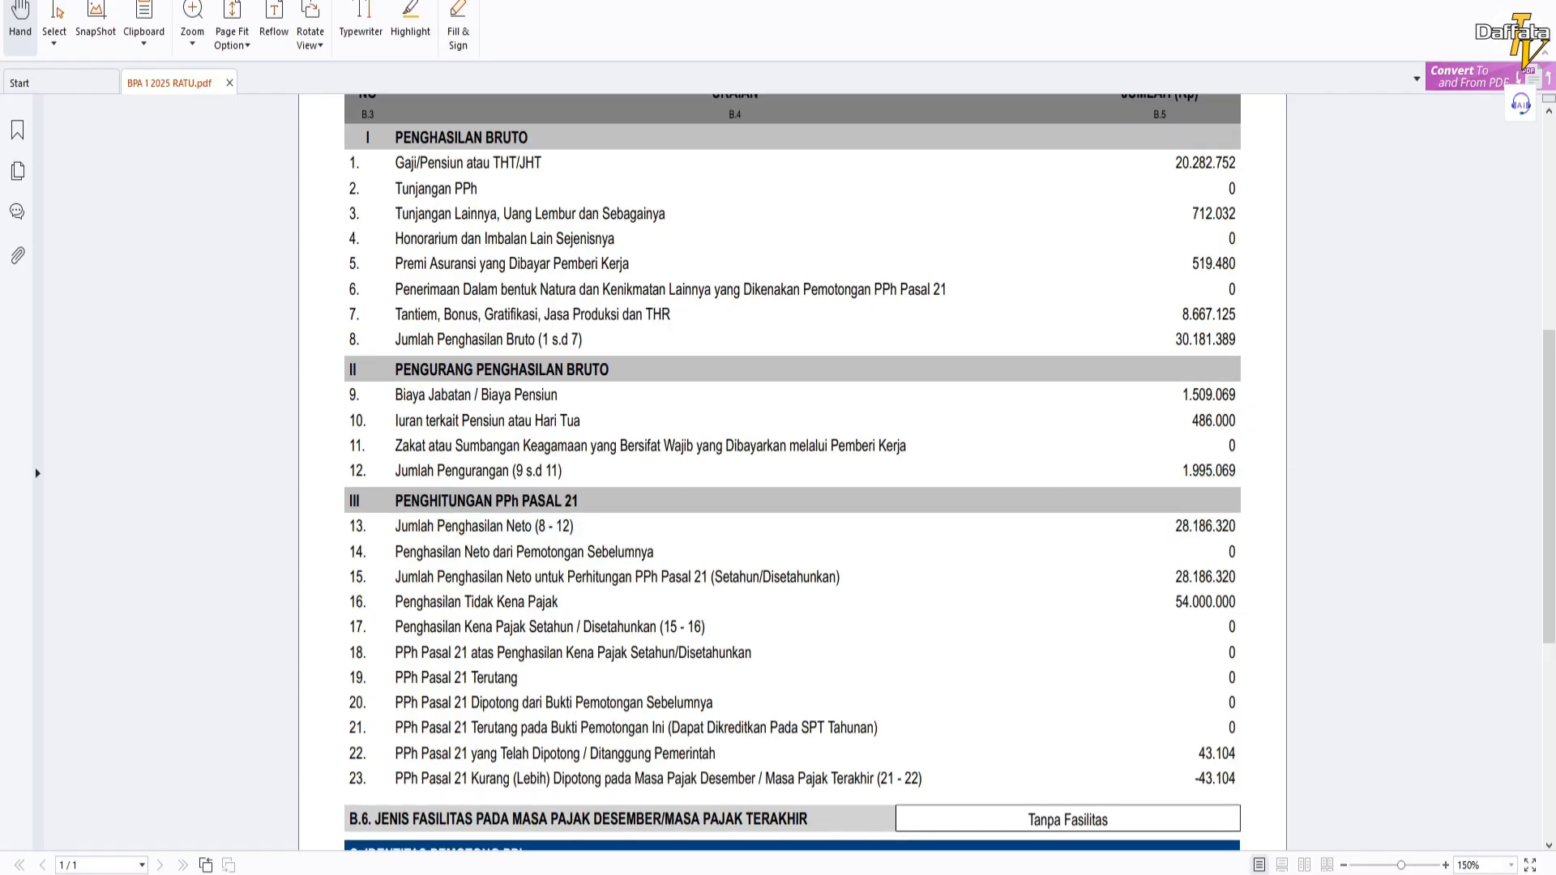
pyautogui.hotkey('alt', 'Tab')
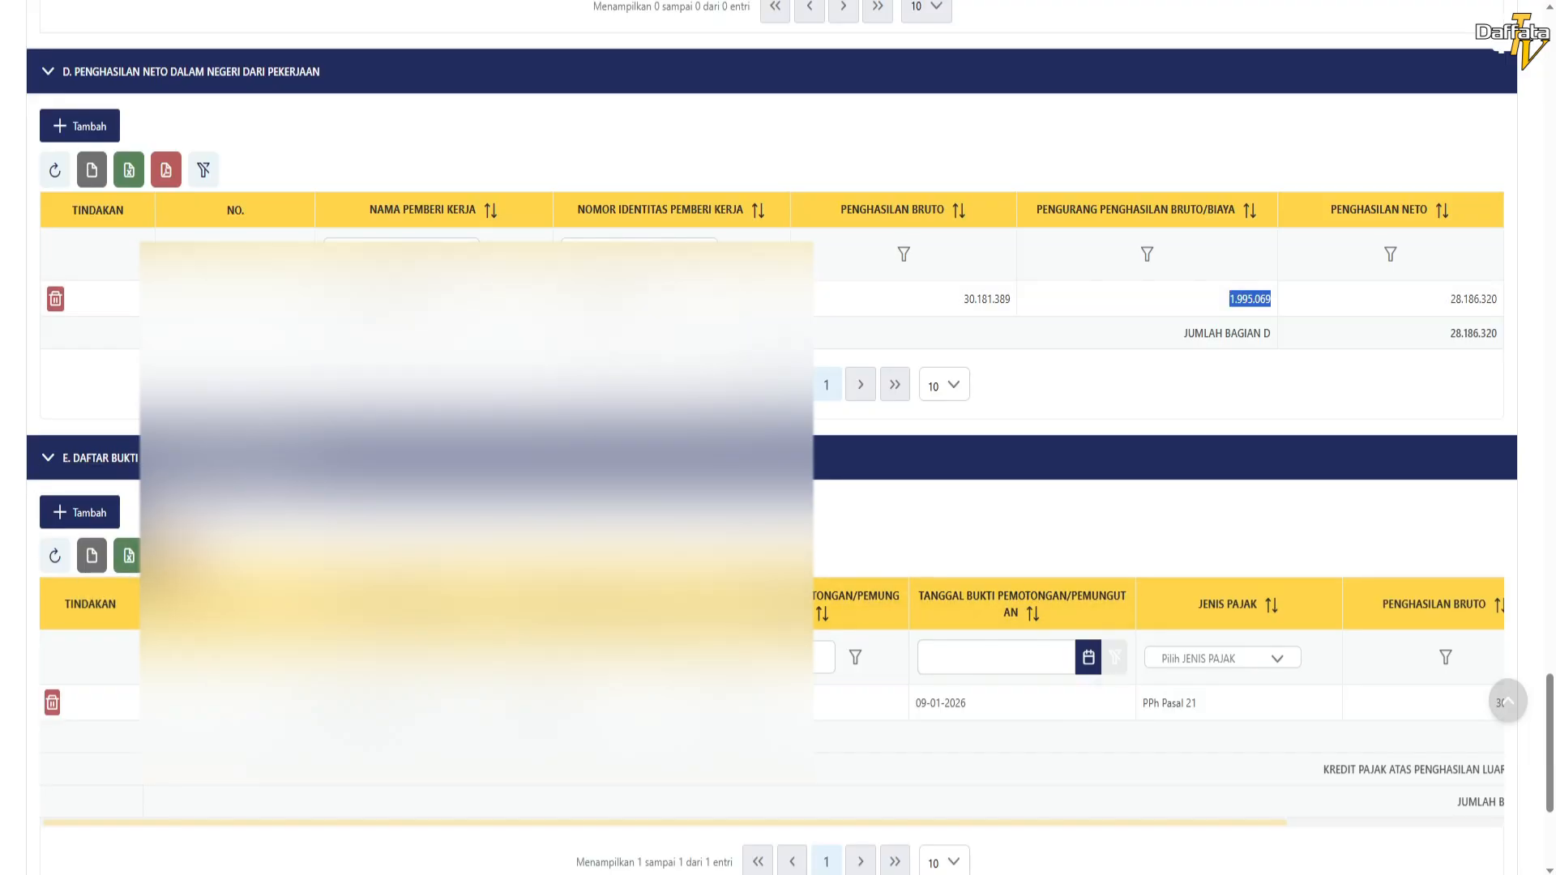
# Compare PPh yang Dipotong/Dipungut in Coretax section E with the PPh Pasal 21 Kurang (Lebih) Dipotong on line 23 of the BPA1 slip PDF
pyautogui.hscroll(3, 769, 702)
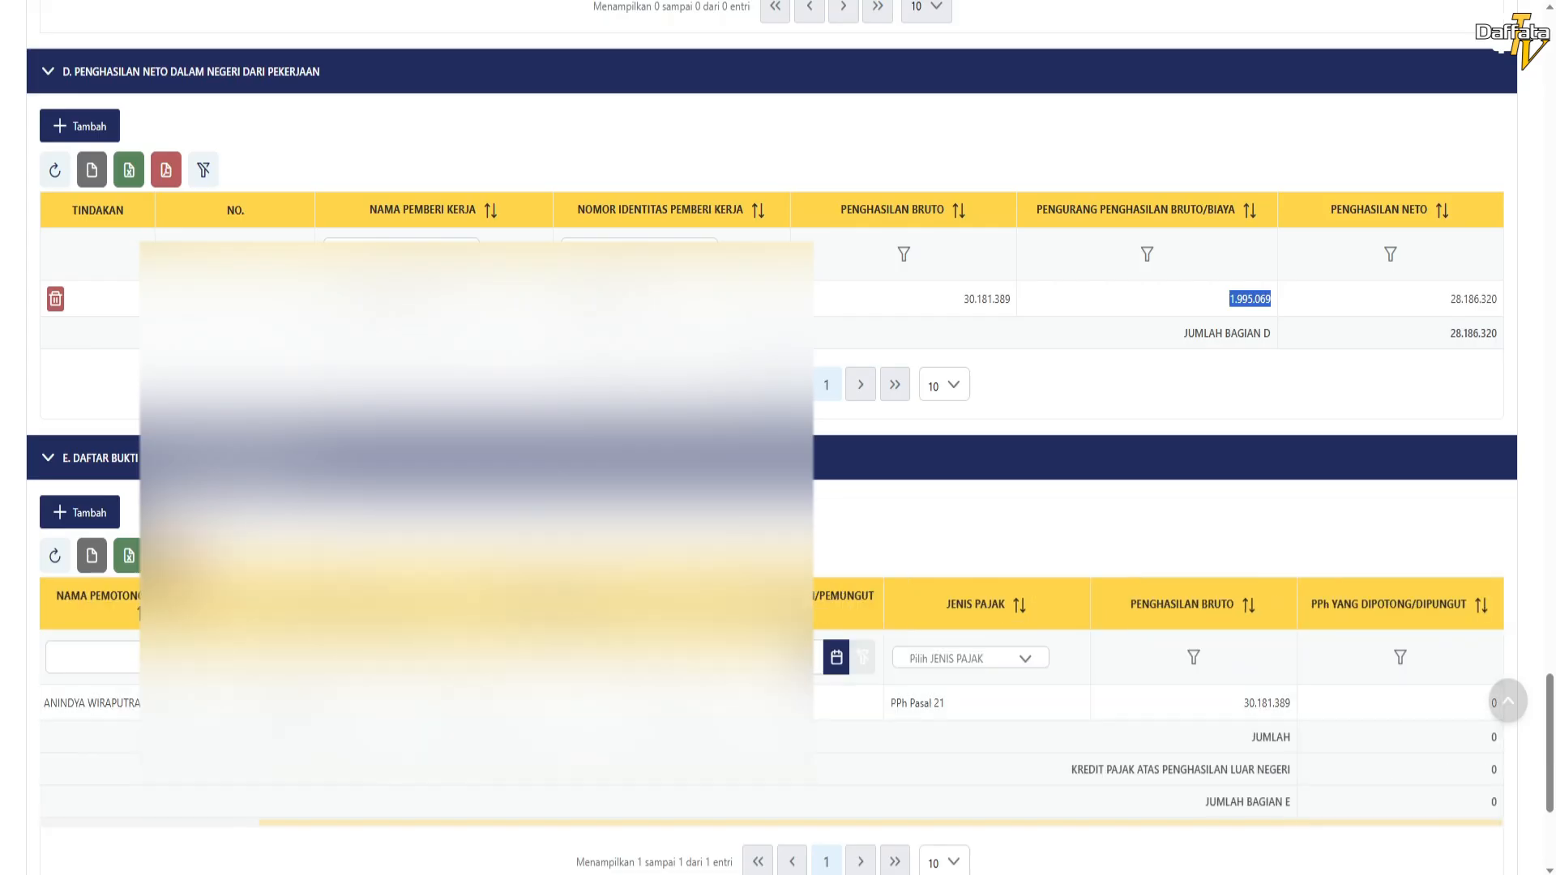
pyautogui.hotkey('alt', 'Tab')
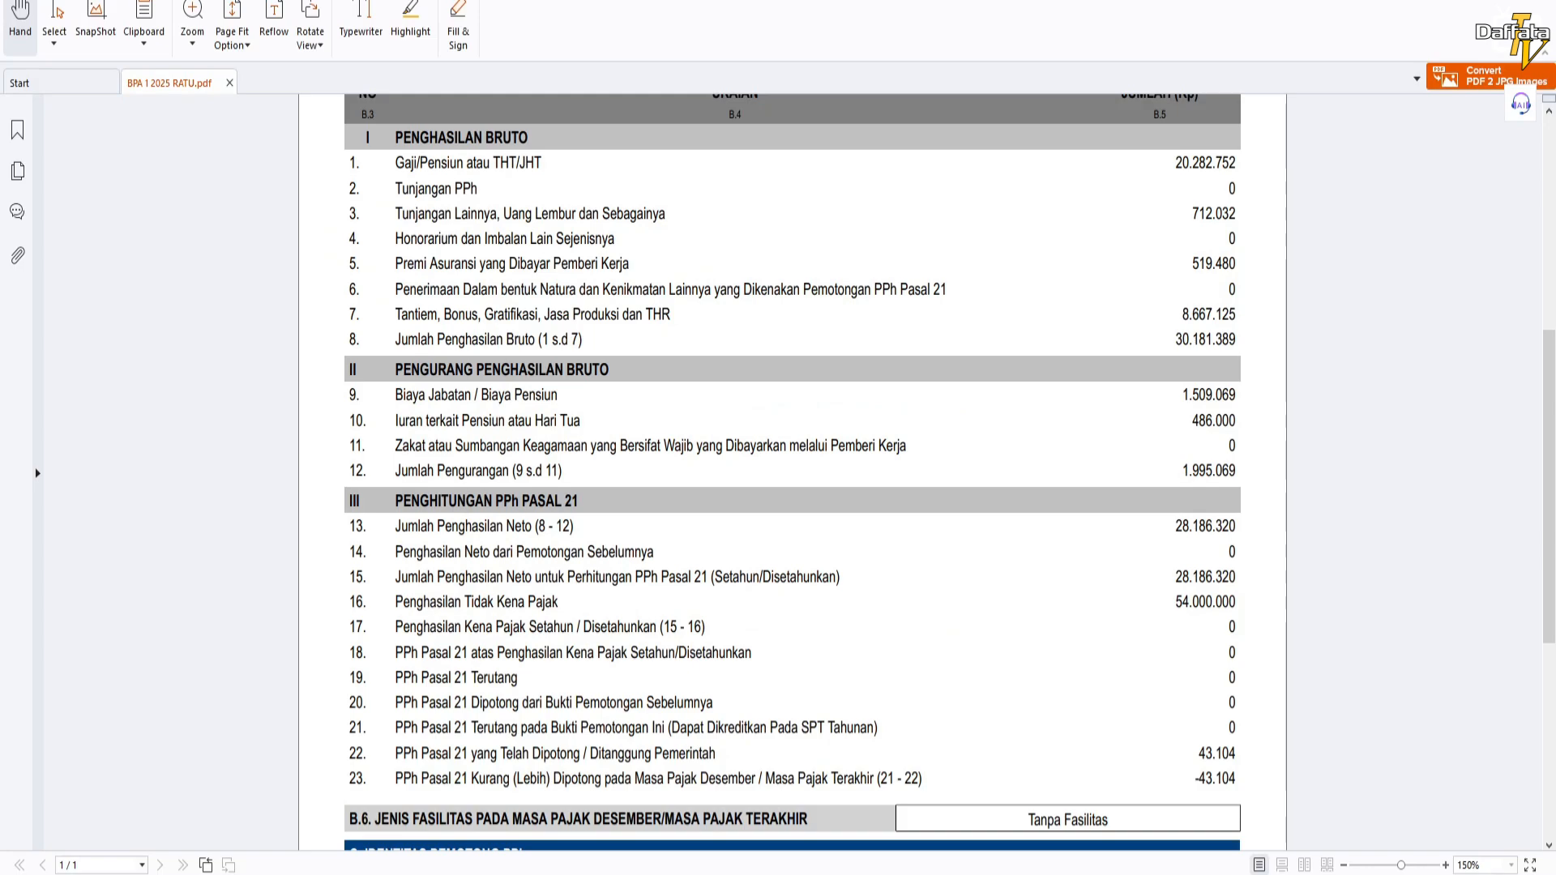
pyautogui.moveTo(1195, 778); pyautogui.dragTo(1236, 778)
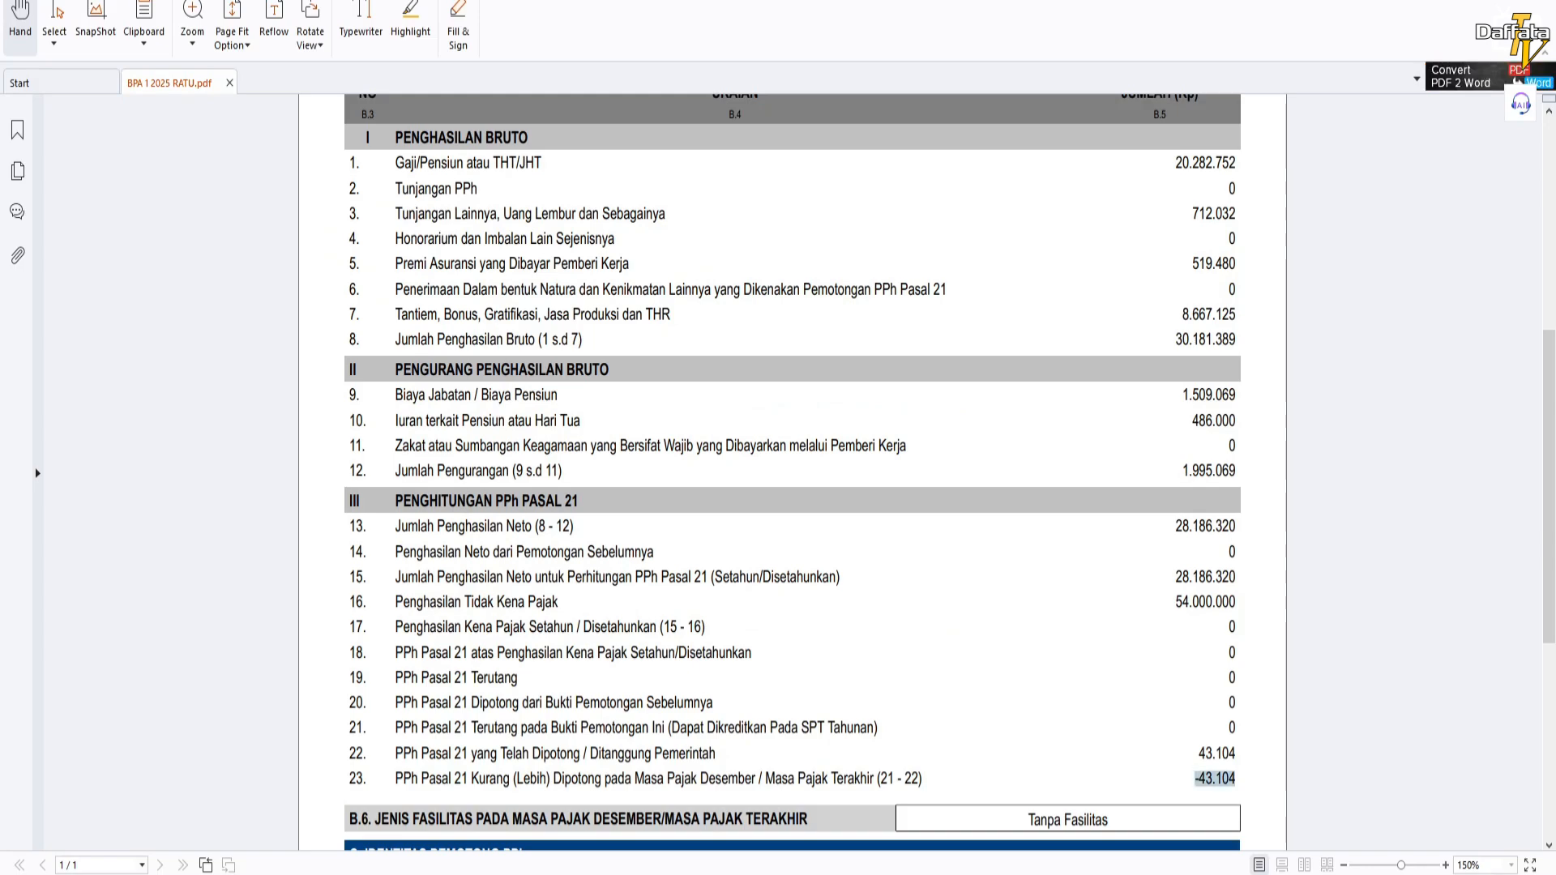
pyautogui.hotkey('alt', 'Tab')
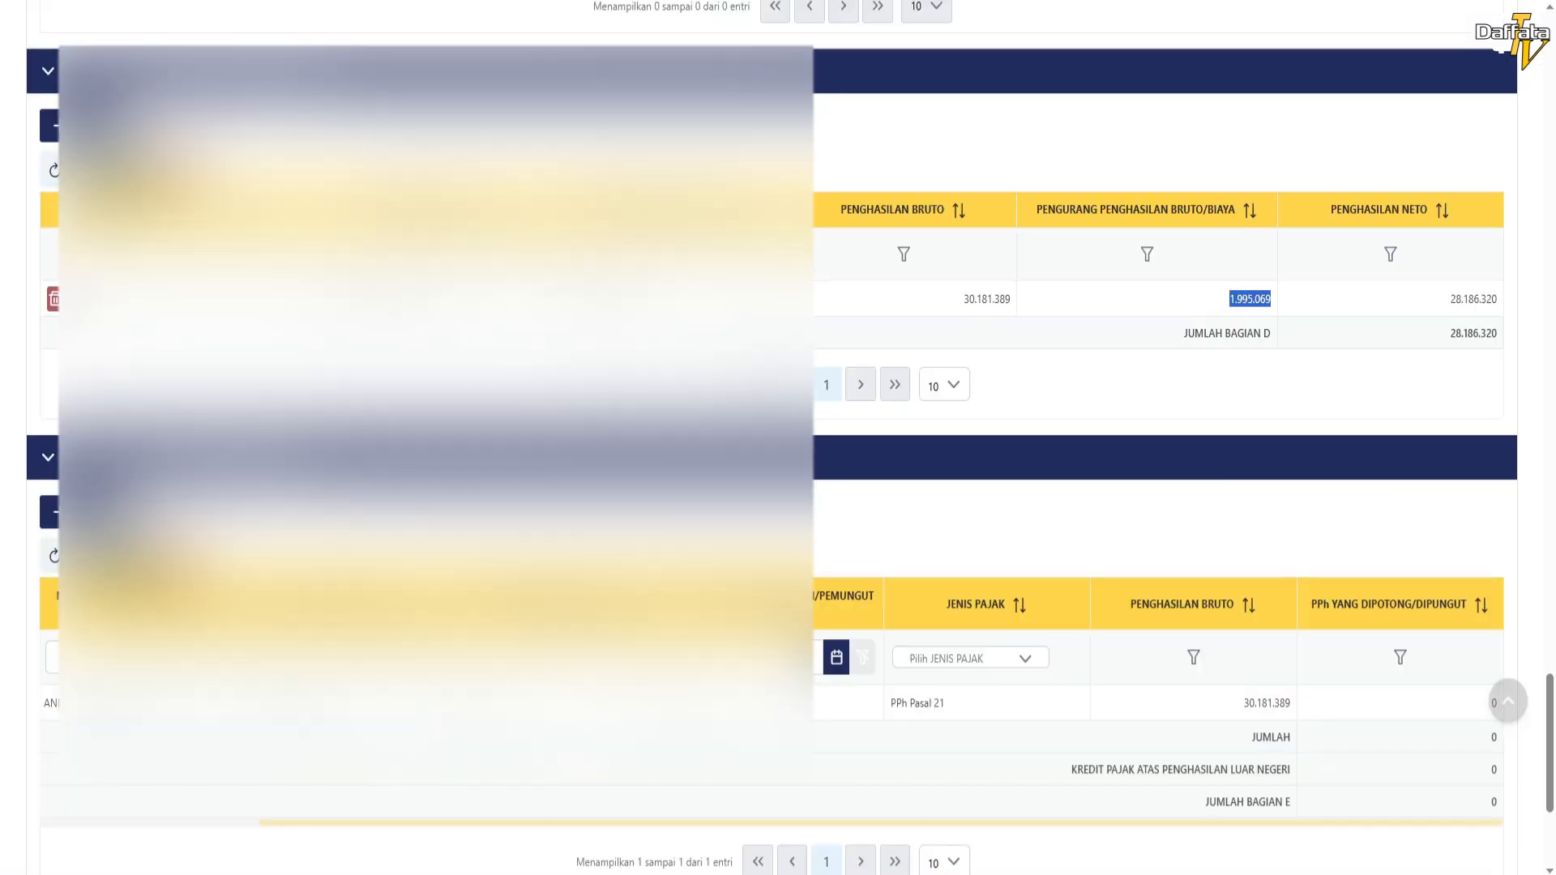
# Save the return as a draft and go back from the L-1 attachment to the main form
pyautogui.scroll(-2, 771, 437)
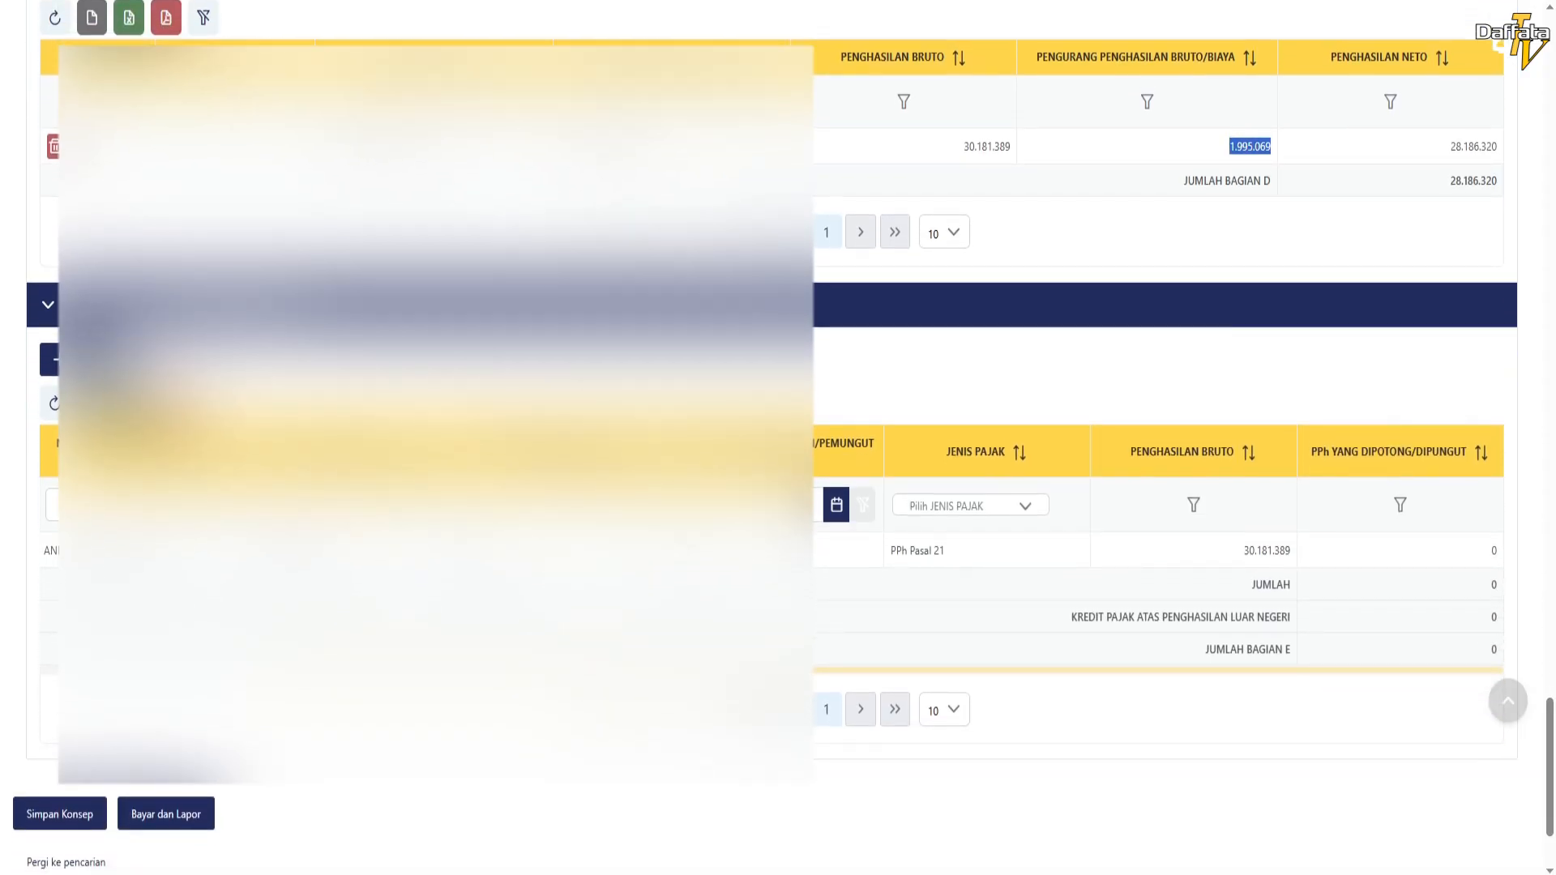
pyautogui.click(59, 813)
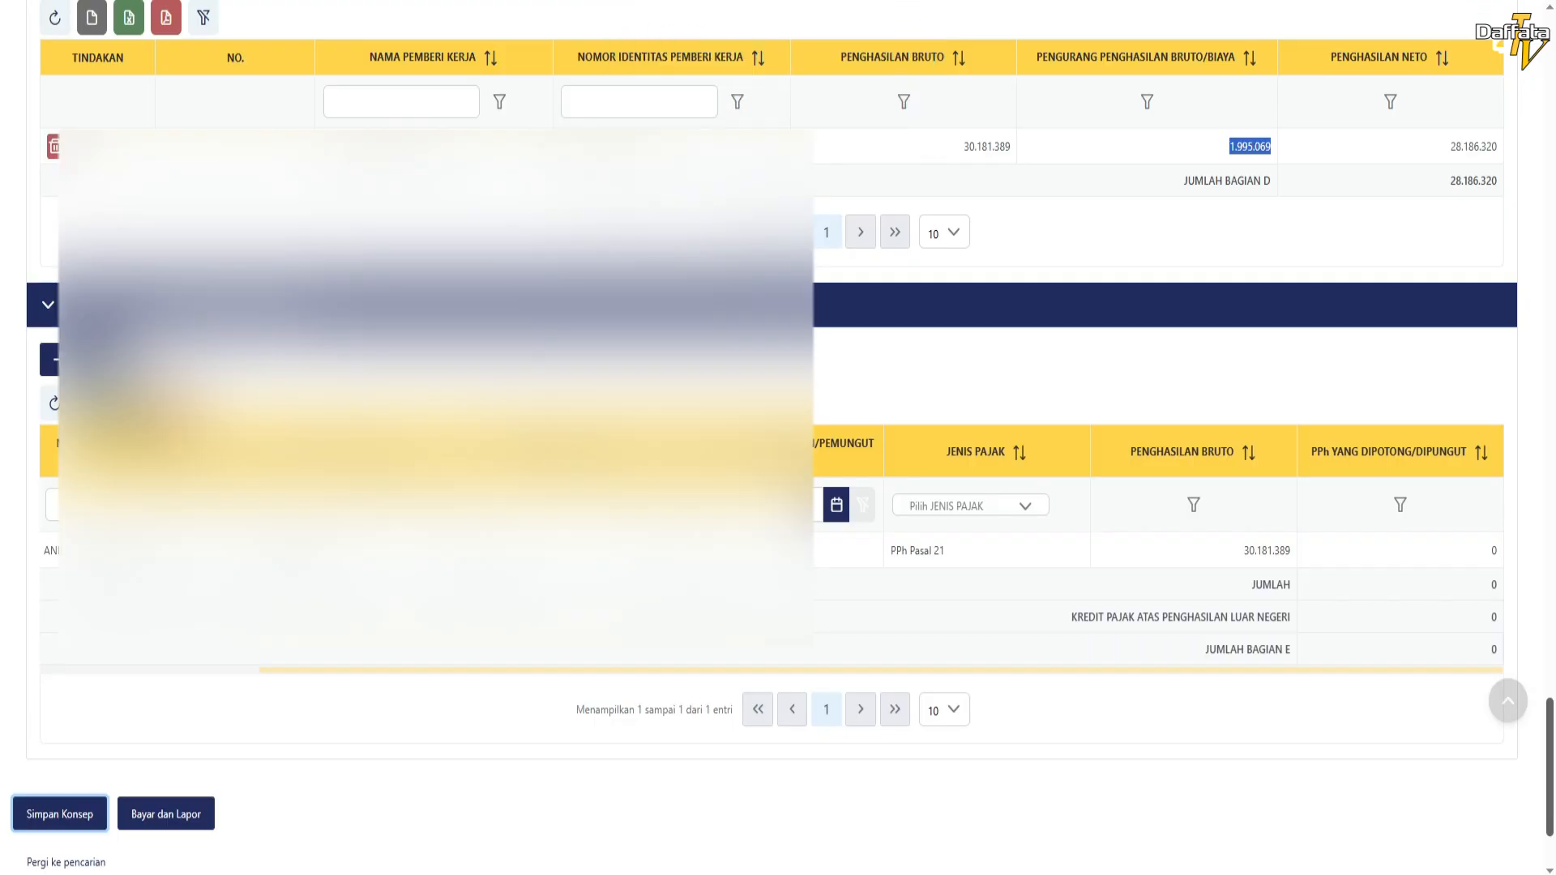
pyautogui.click(42, 204)
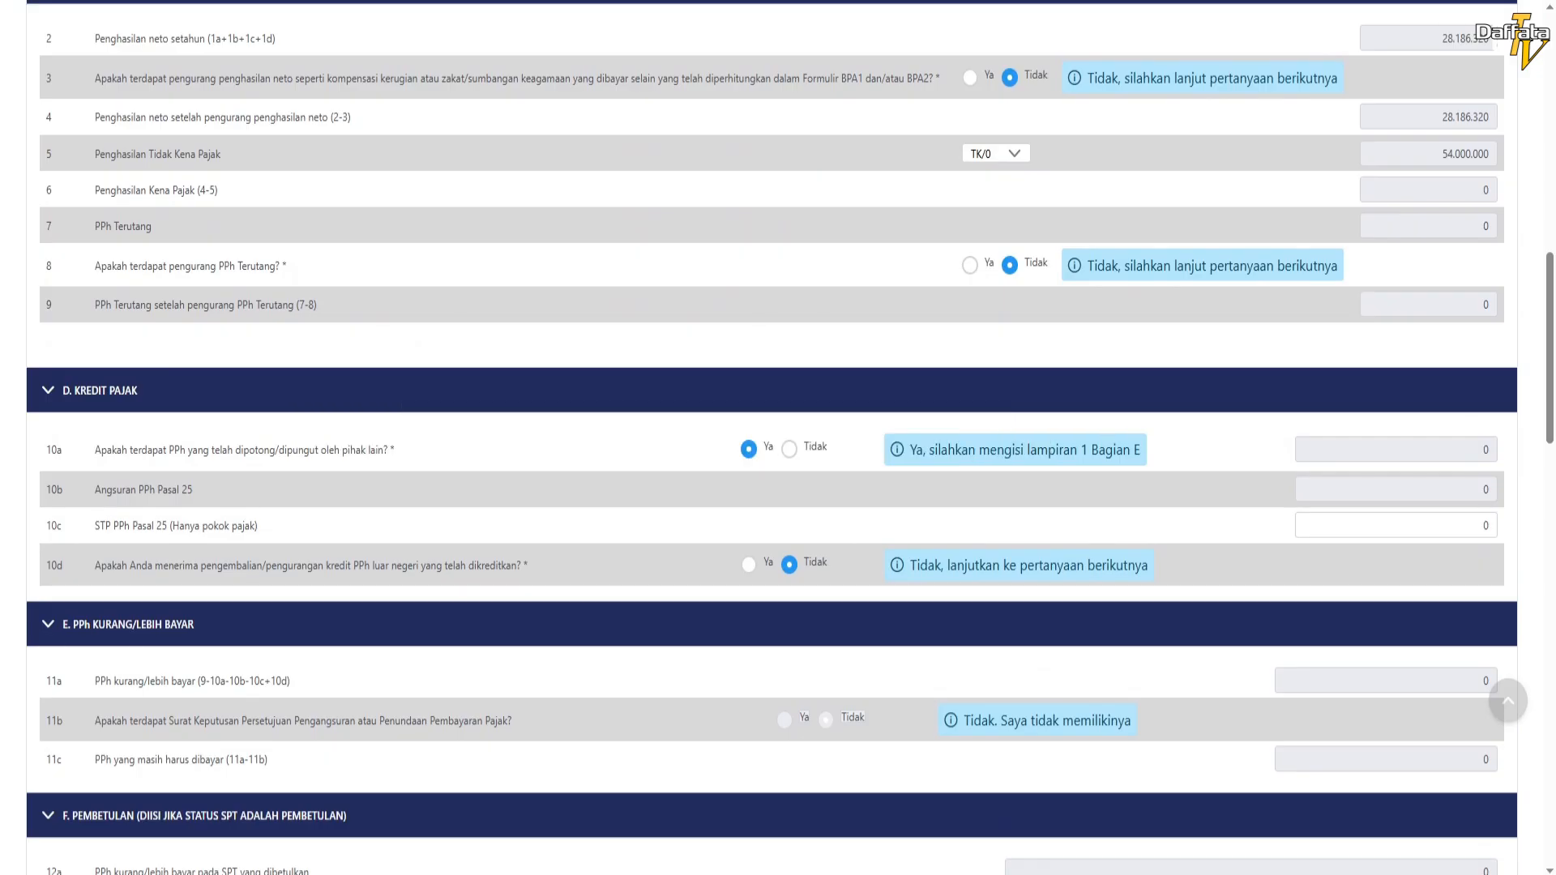
# Check lines 11a and 11c of section E on the main form against line 23 of the BPA1 slip, and review the SPT status in section K
pyautogui.doubleClick(1486, 681)
pyautogui.doubleClick(1485, 759)
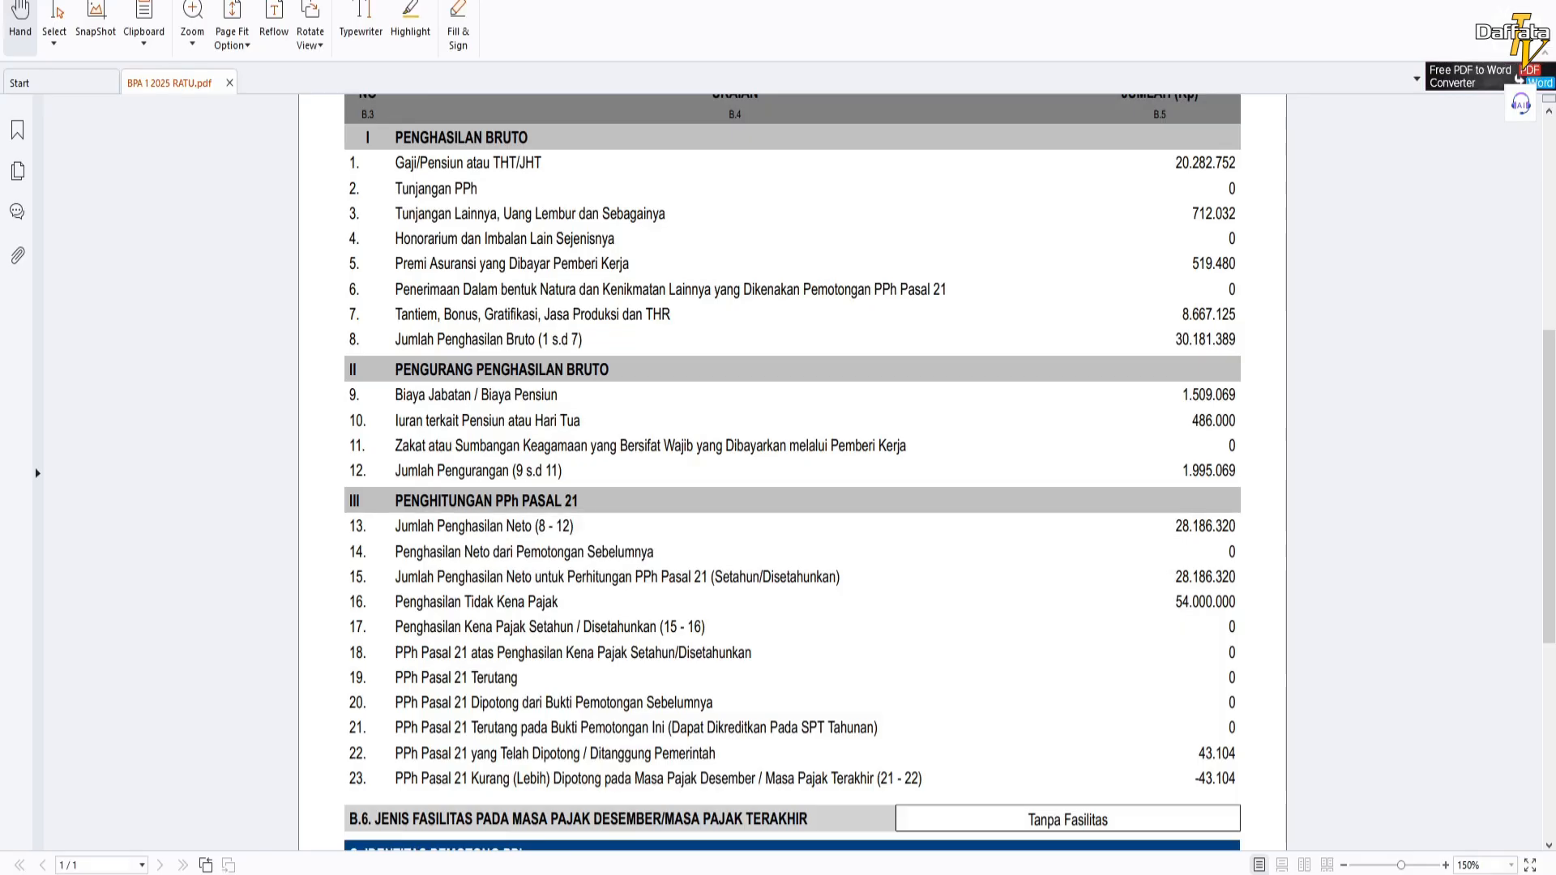
pyautogui.moveTo(1194, 778)
pyautogui.mouseDown()
pyautogui.moveTo(1236, 779)
pyautogui.moveTo(1217, 778)
pyautogui.mouseUp()
pyautogui.click(1217, 779)
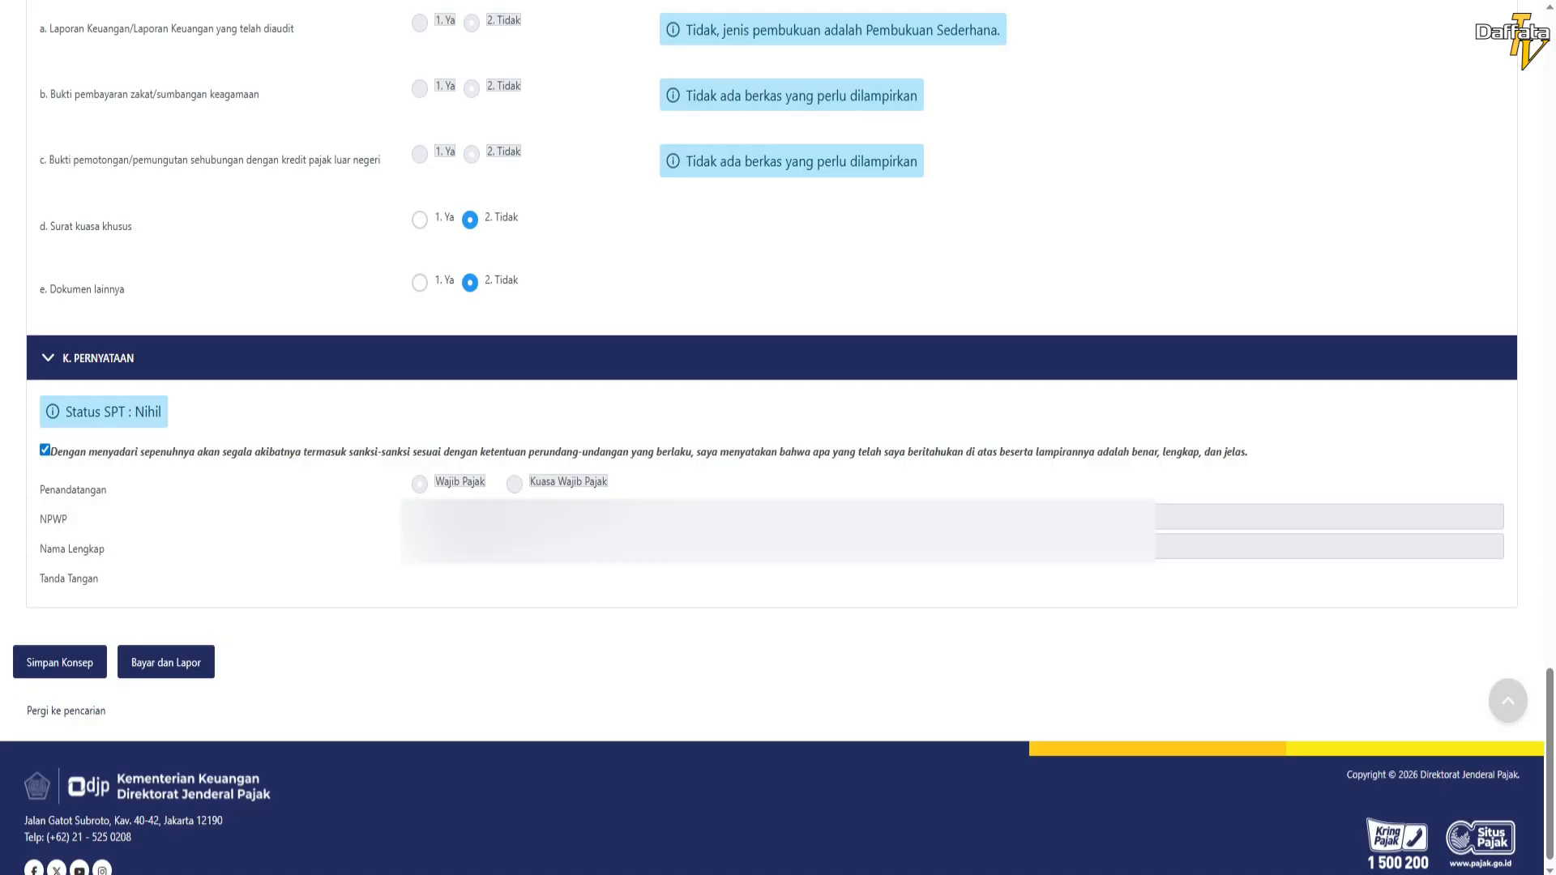
pyautogui.scroll(1, 778, 438)
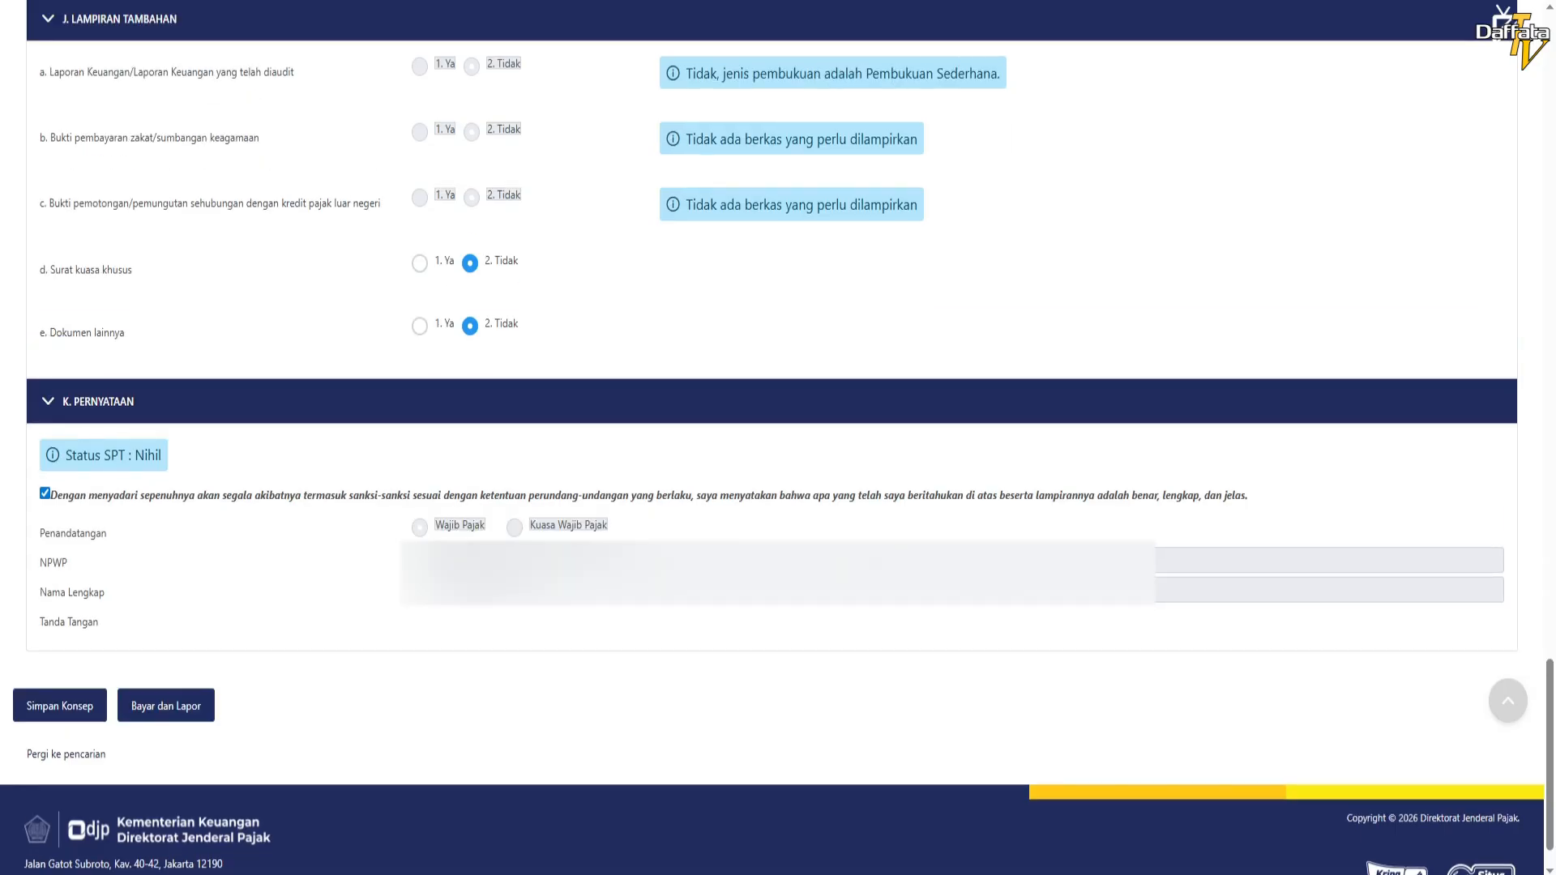